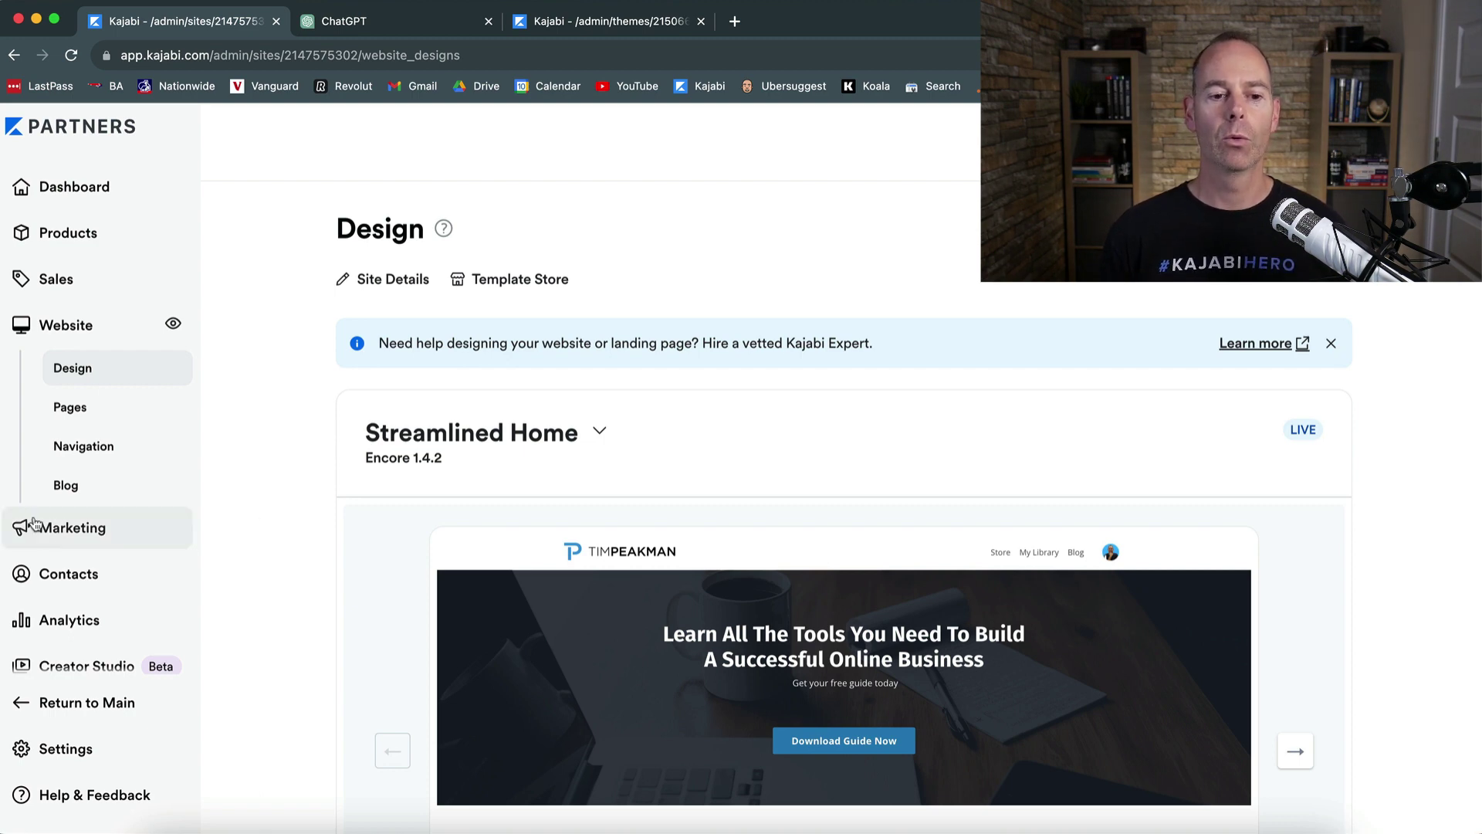
Filter site pages to Landing, view the French Vocab Mastery Presale page, then return to the list.
{"action": "left_click", "coordinate": [75, 409]}
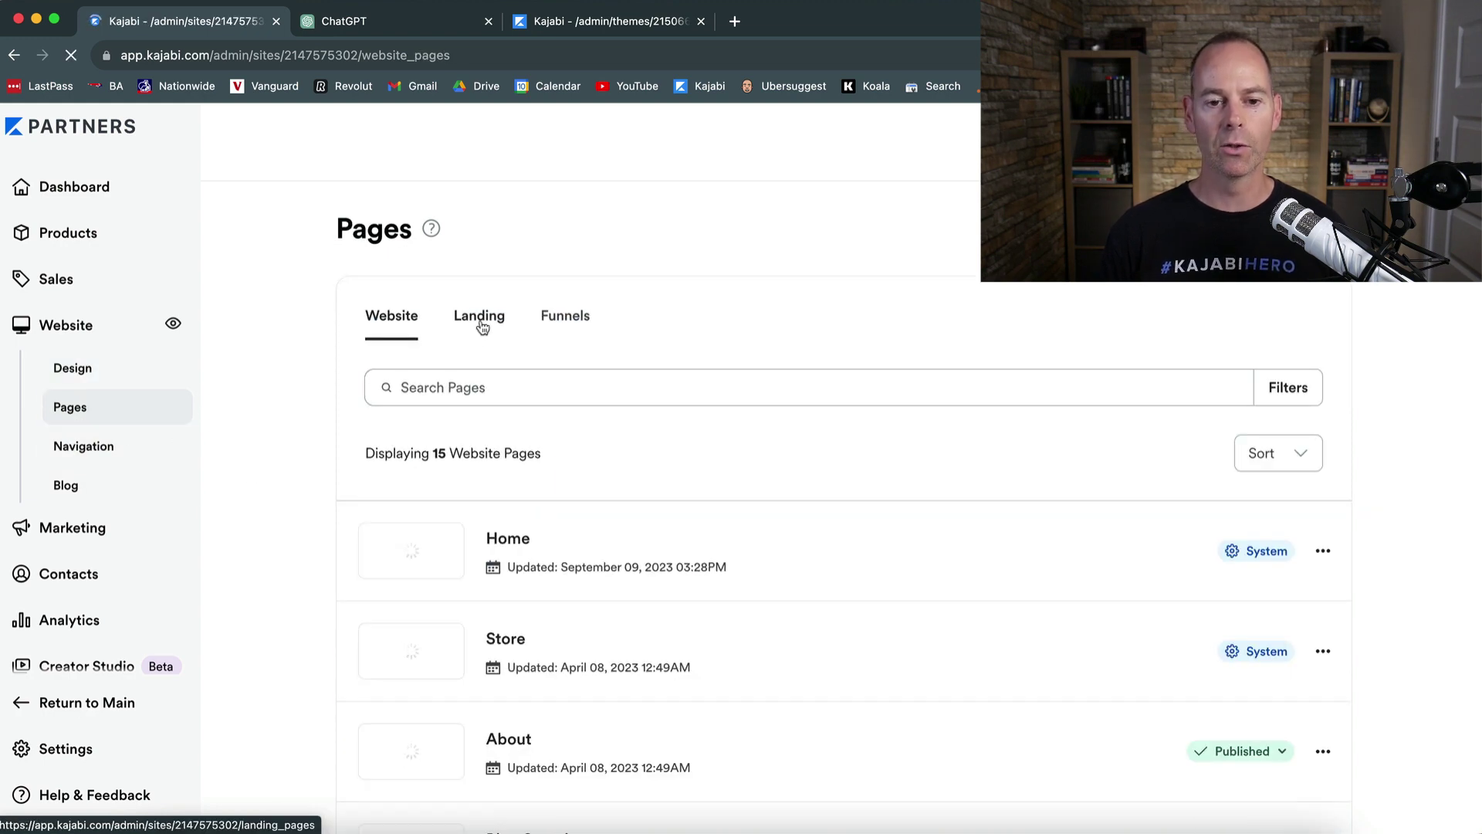
{"action": "left_click", "coordinate": [482, 320]}
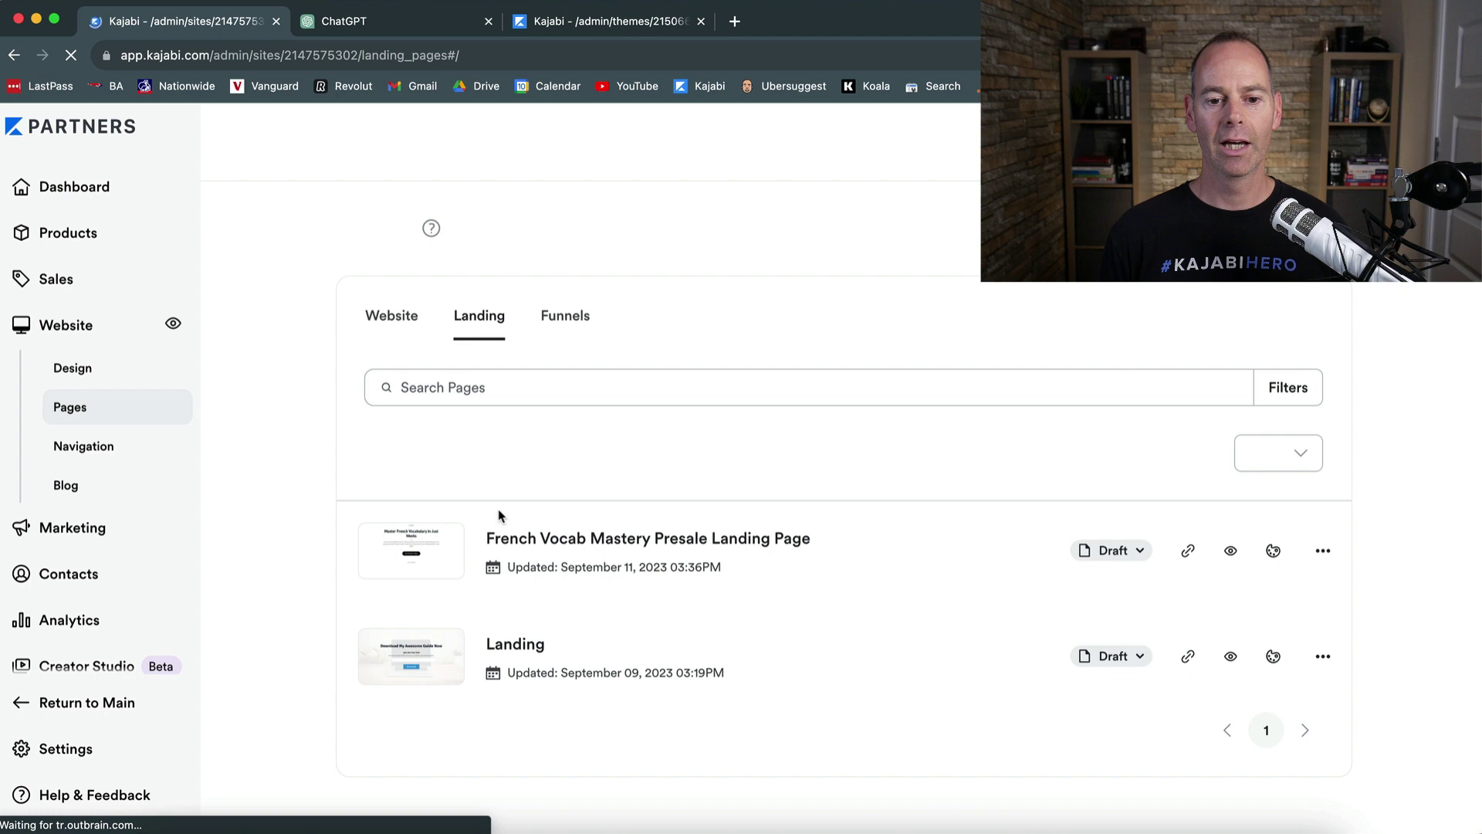
{"action": "left_click", "coordinate": [648, 546]}
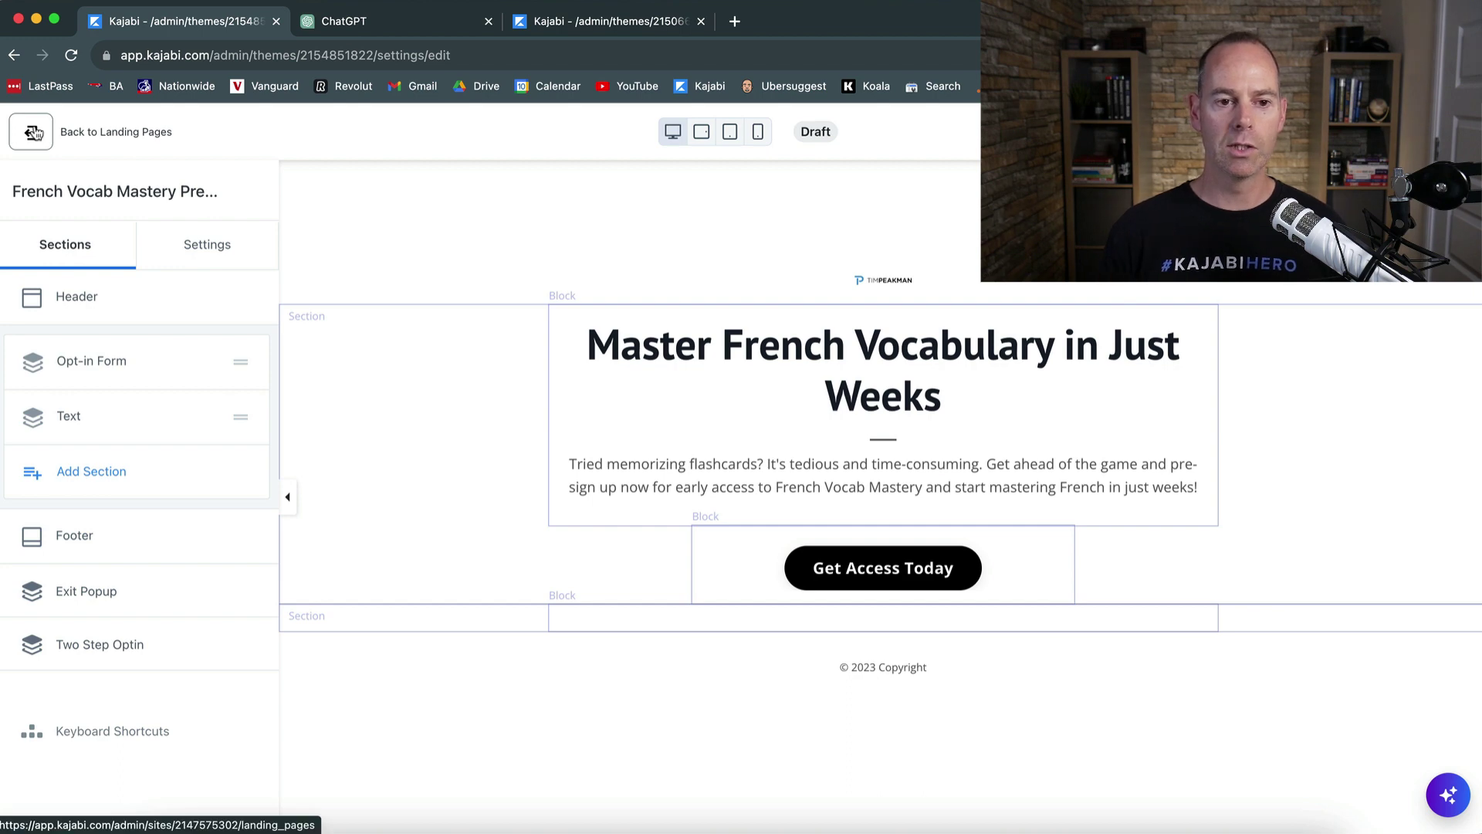
{"action": "left_click", "coordinate": [34, 132]}
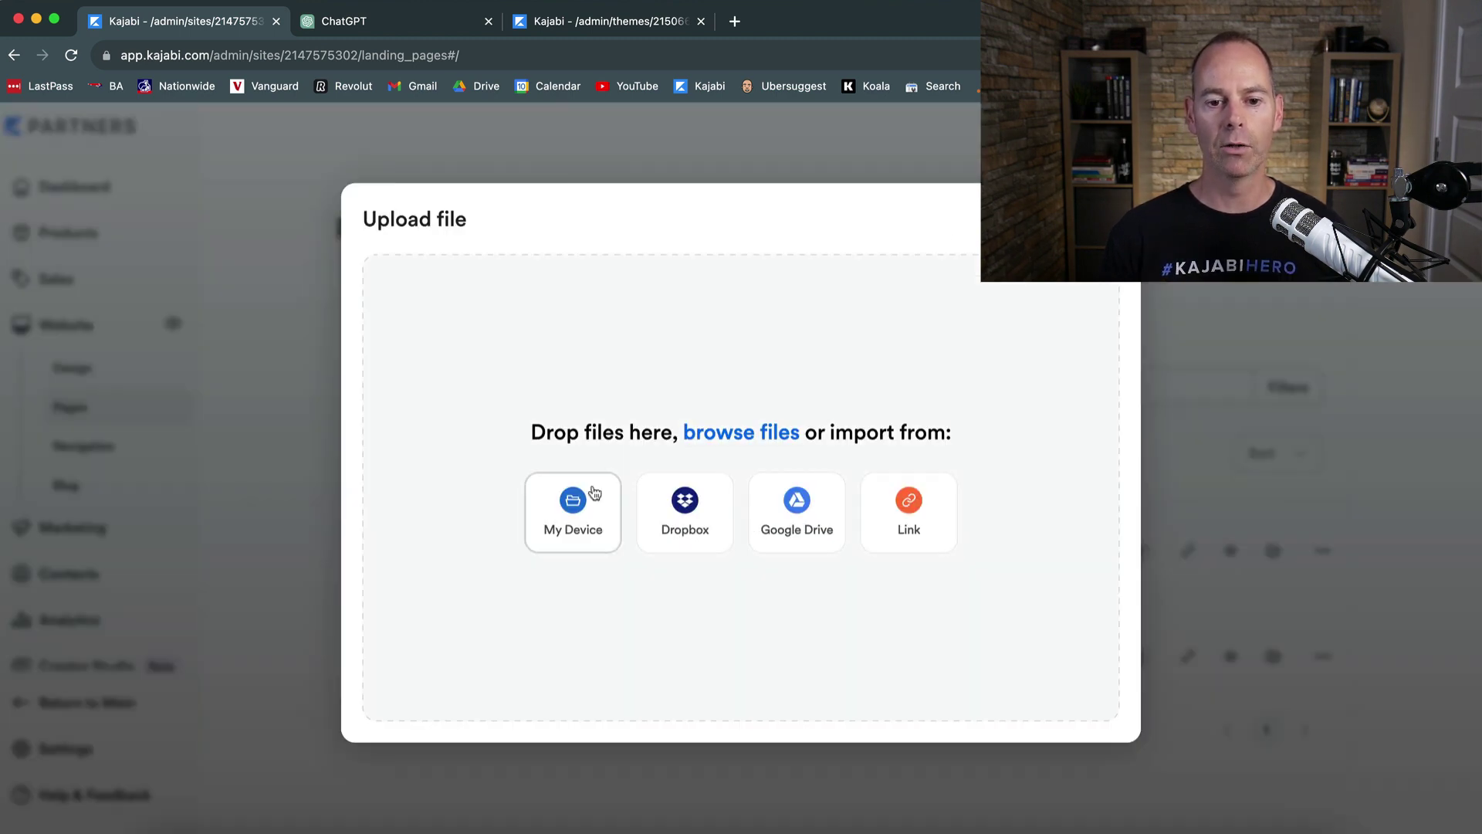
Upload the encore page template zip from the Desktop via My Device.
{"action": "left_click", "coordinate": [582, 500]}
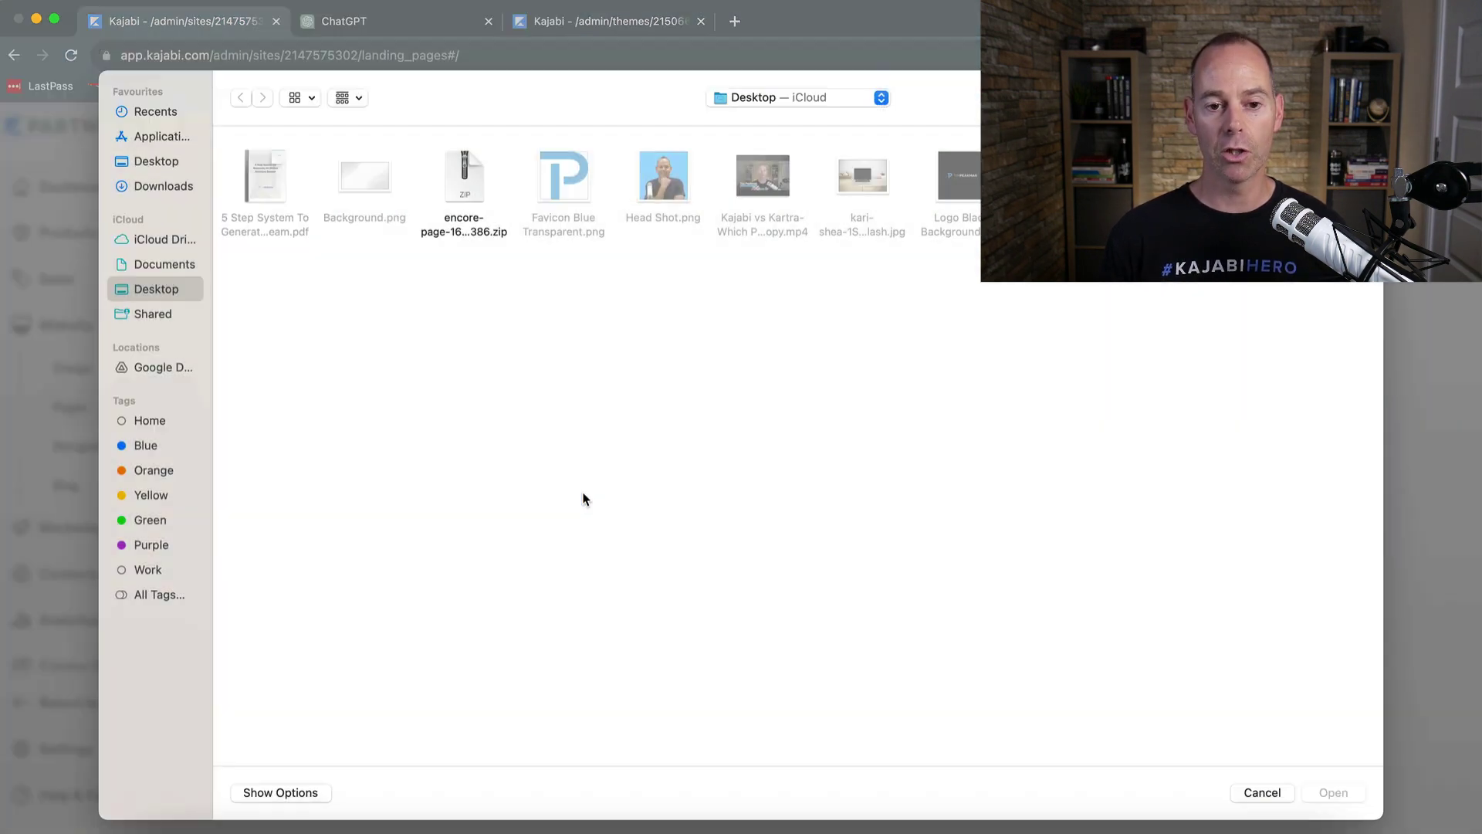
{"action": "double_click", "coordinate": [467, 168]}
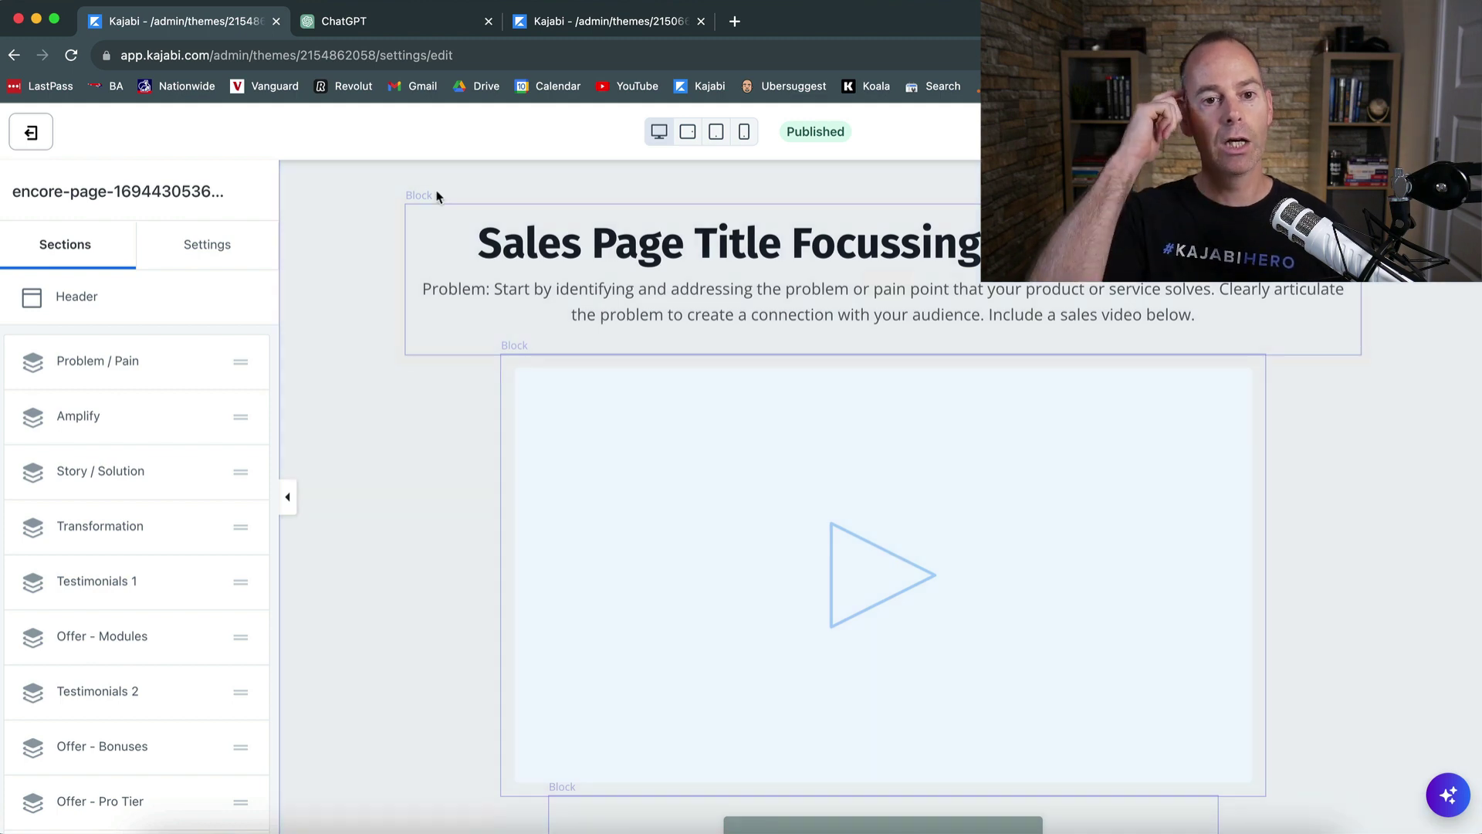
Switch to the ChatGPT tab holding the drafted copywriter question.
{"action": "left_click", "coordinate": [401, 28]}
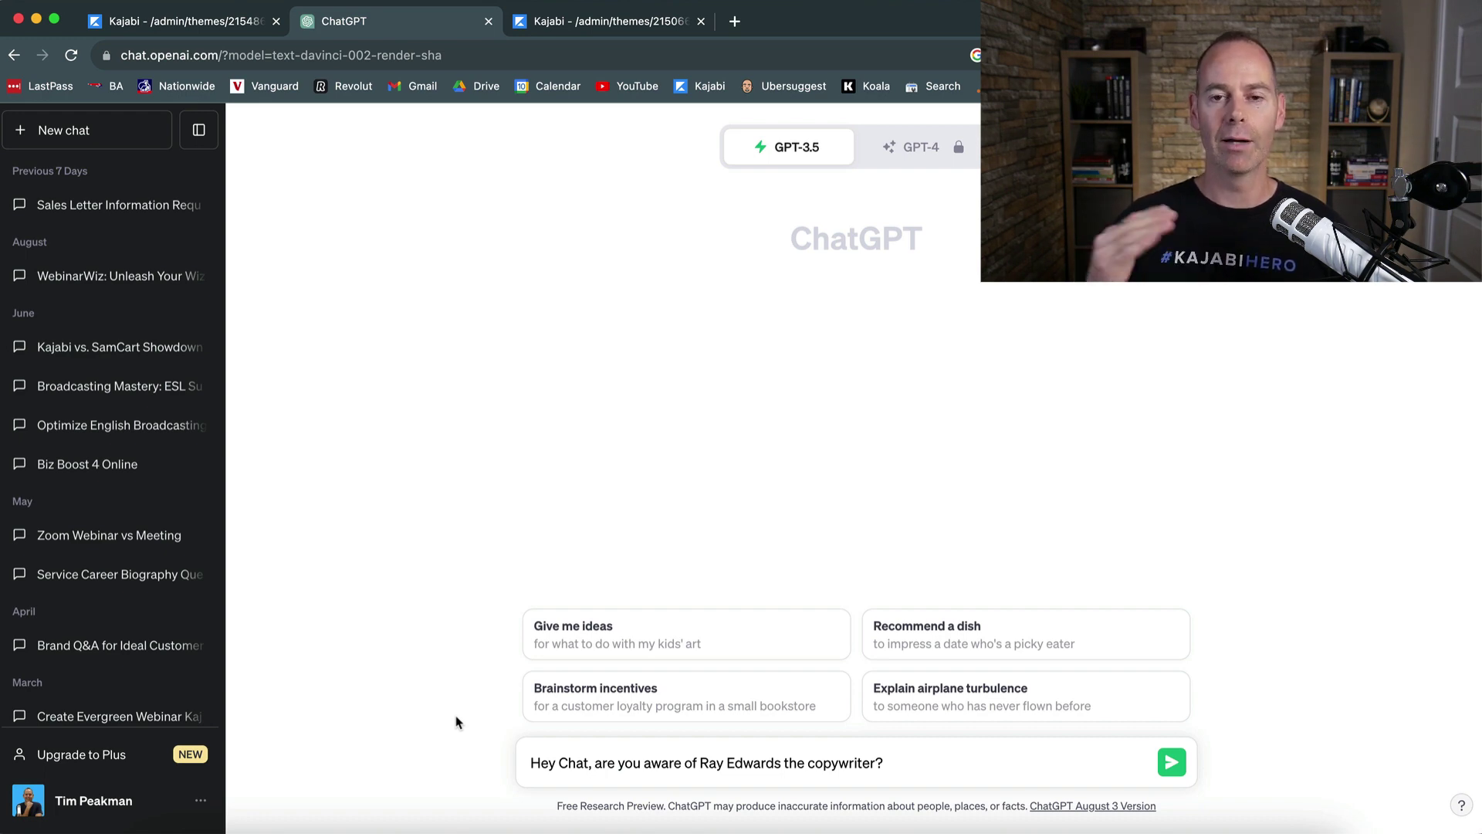
Send the copywriter question, then ask 'Can you outline his PASTOR structure for mne please?'.
{"action": "left_click", "coordinate": [935, 766]}
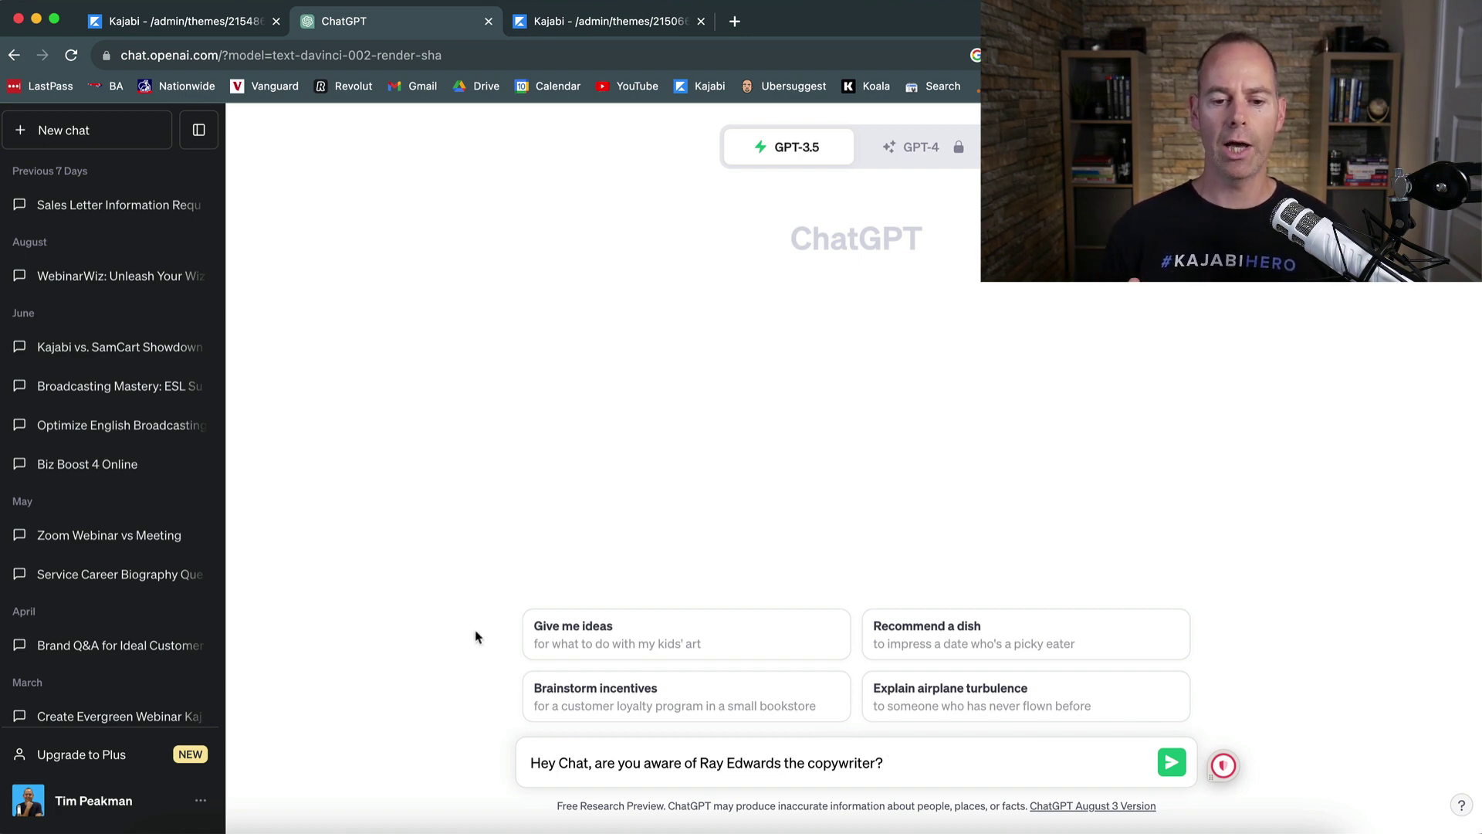
{"action": "key", "text": "Return"}
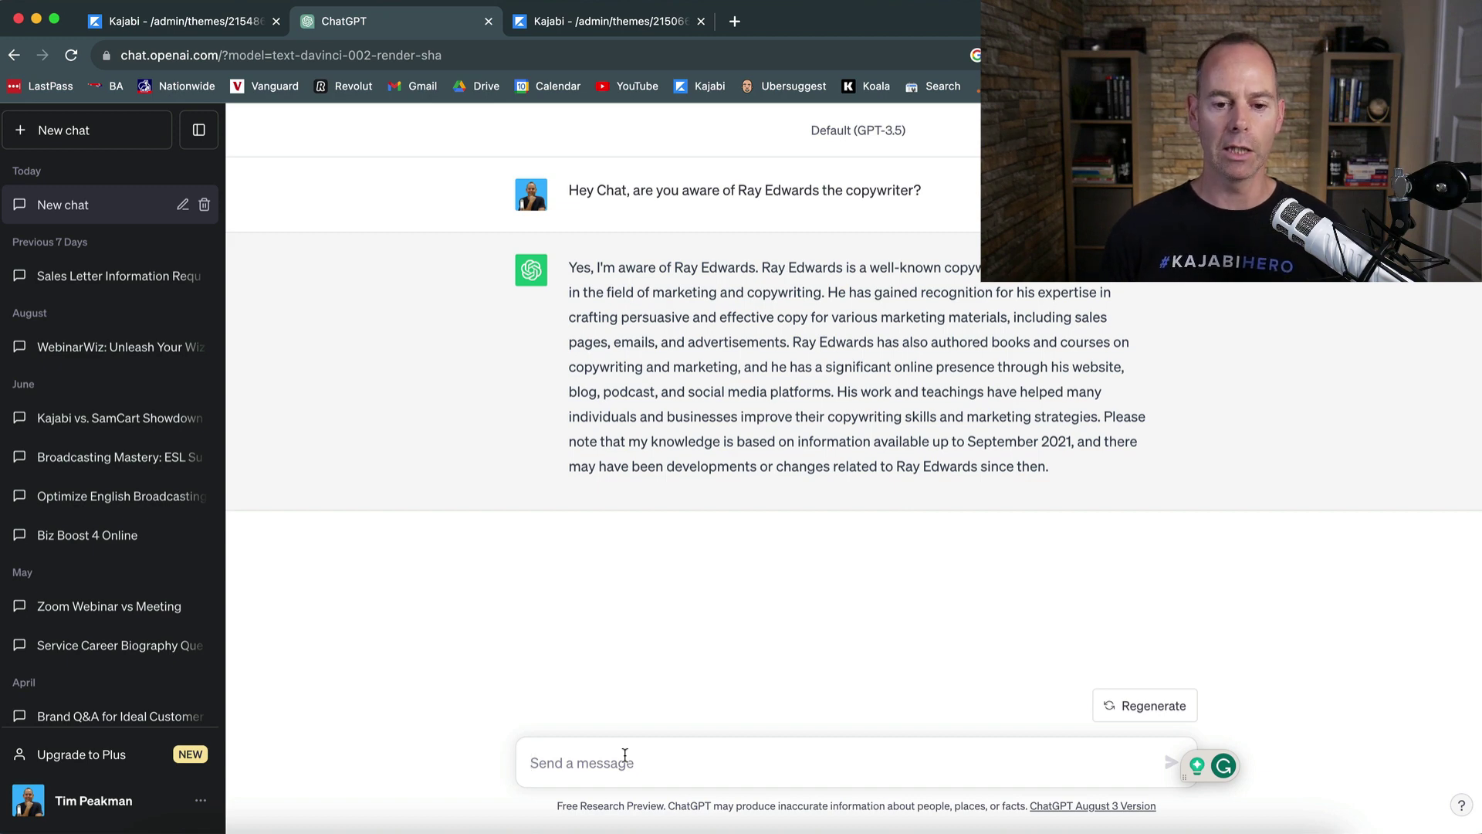
{"action": "type", "text": "Can you "}
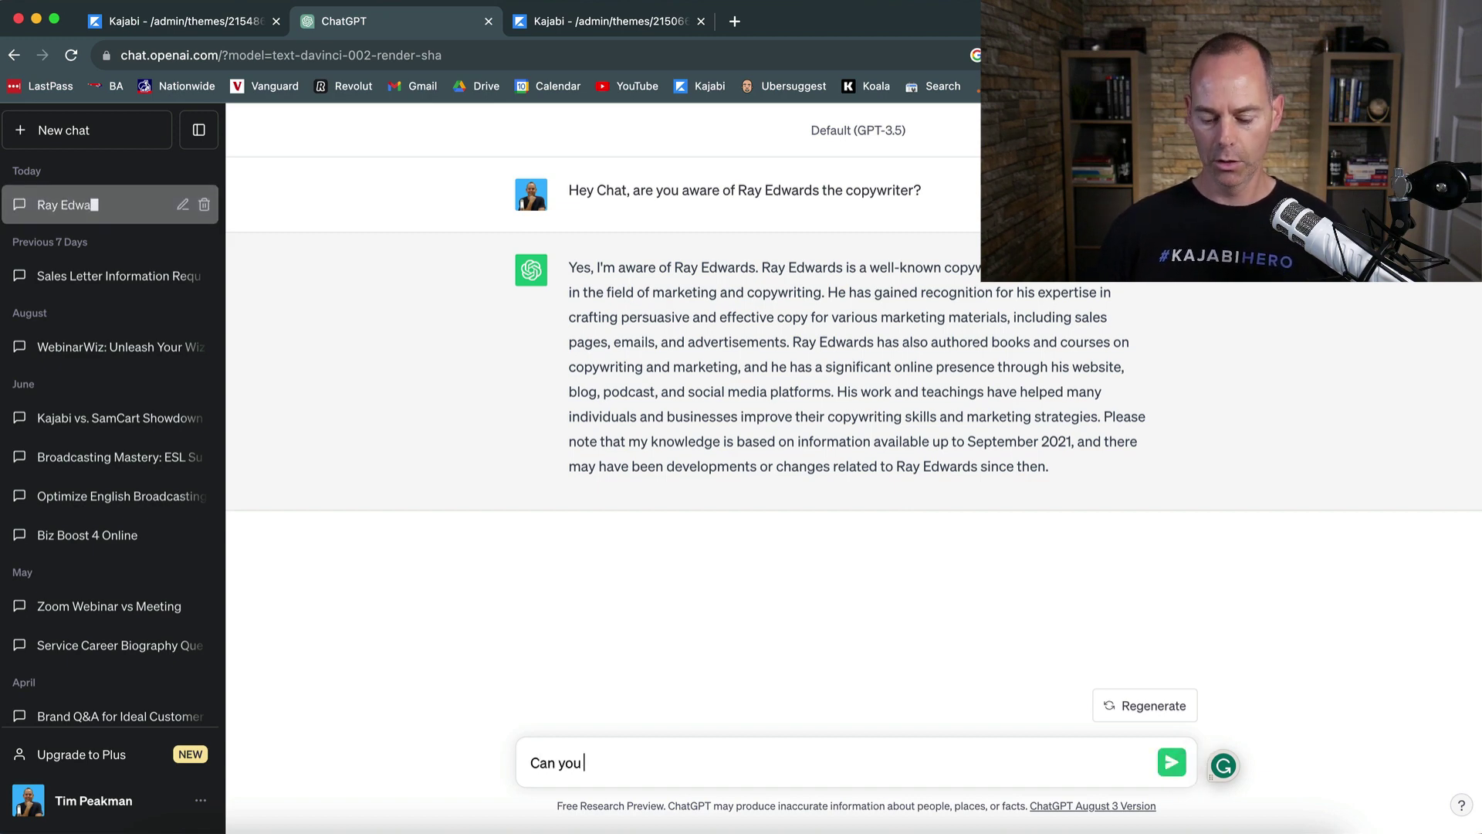
{"action": "type", "text": "outline "}
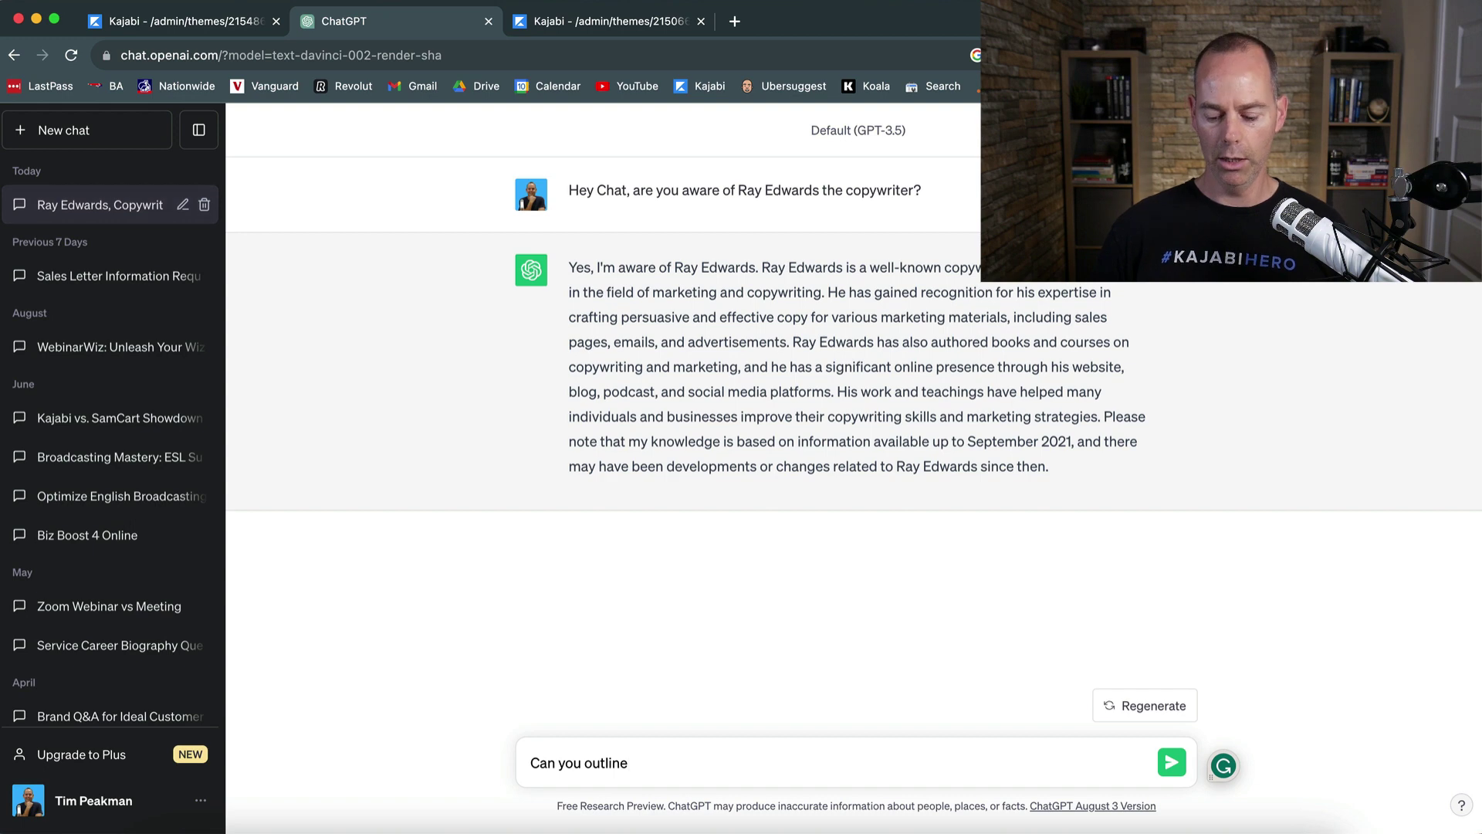
{"action": "type", "text": "his PASTOR st"}
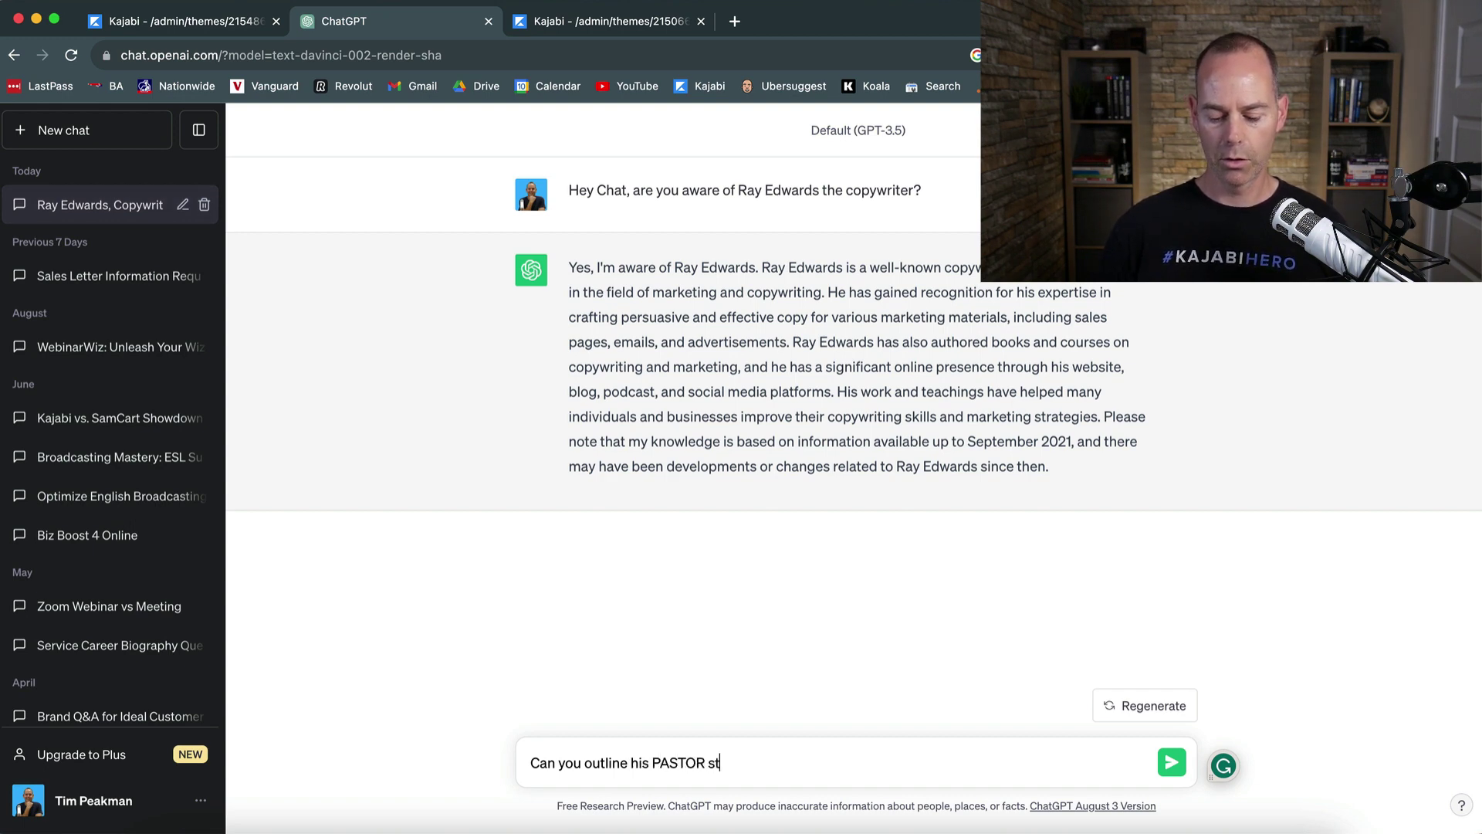
{"action": "type", "text": "ructure for mne"}
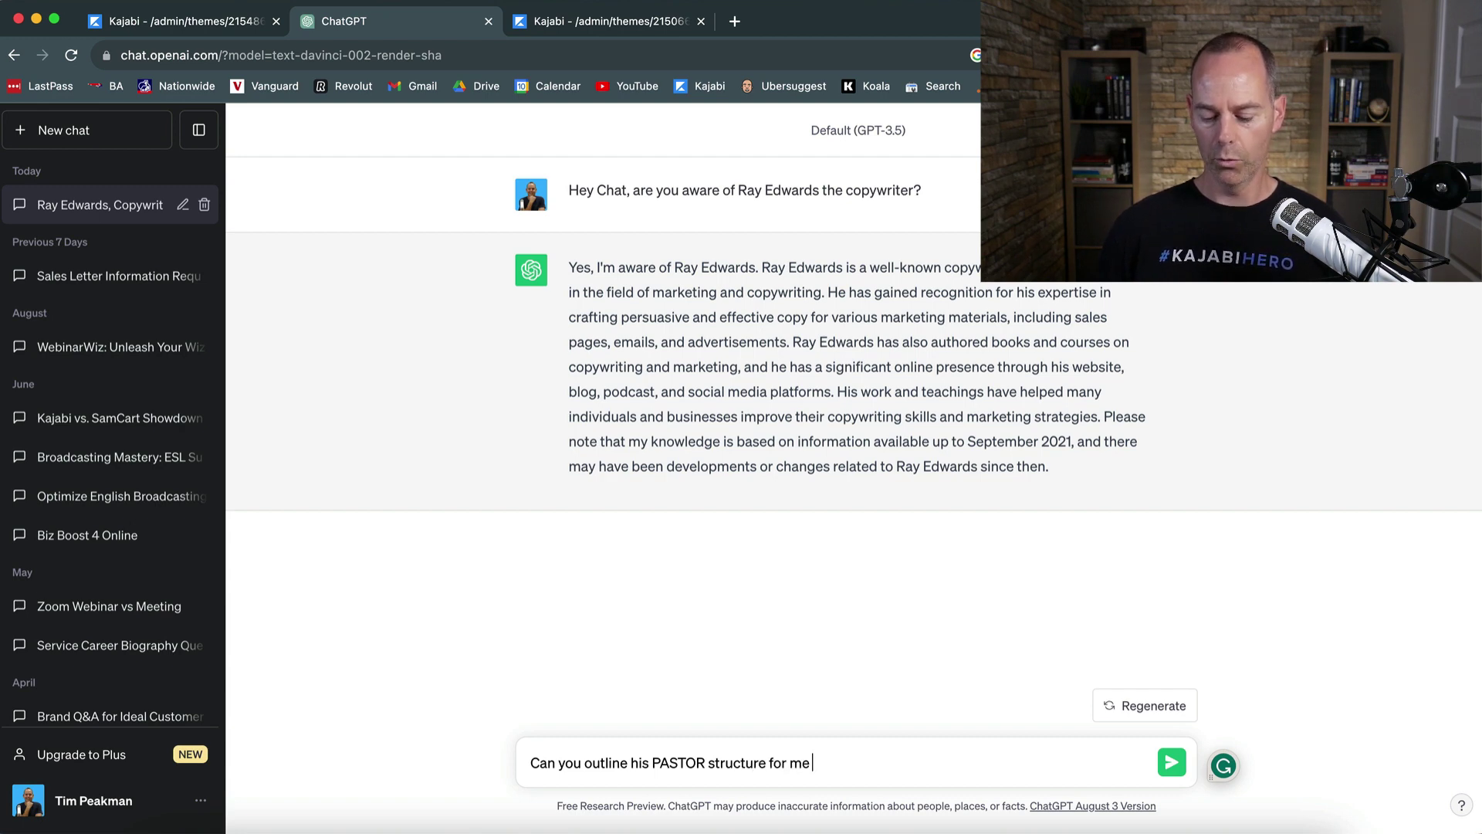
{"action": "type", "text": " please?"}
{"action": "key", "text": "Return"}
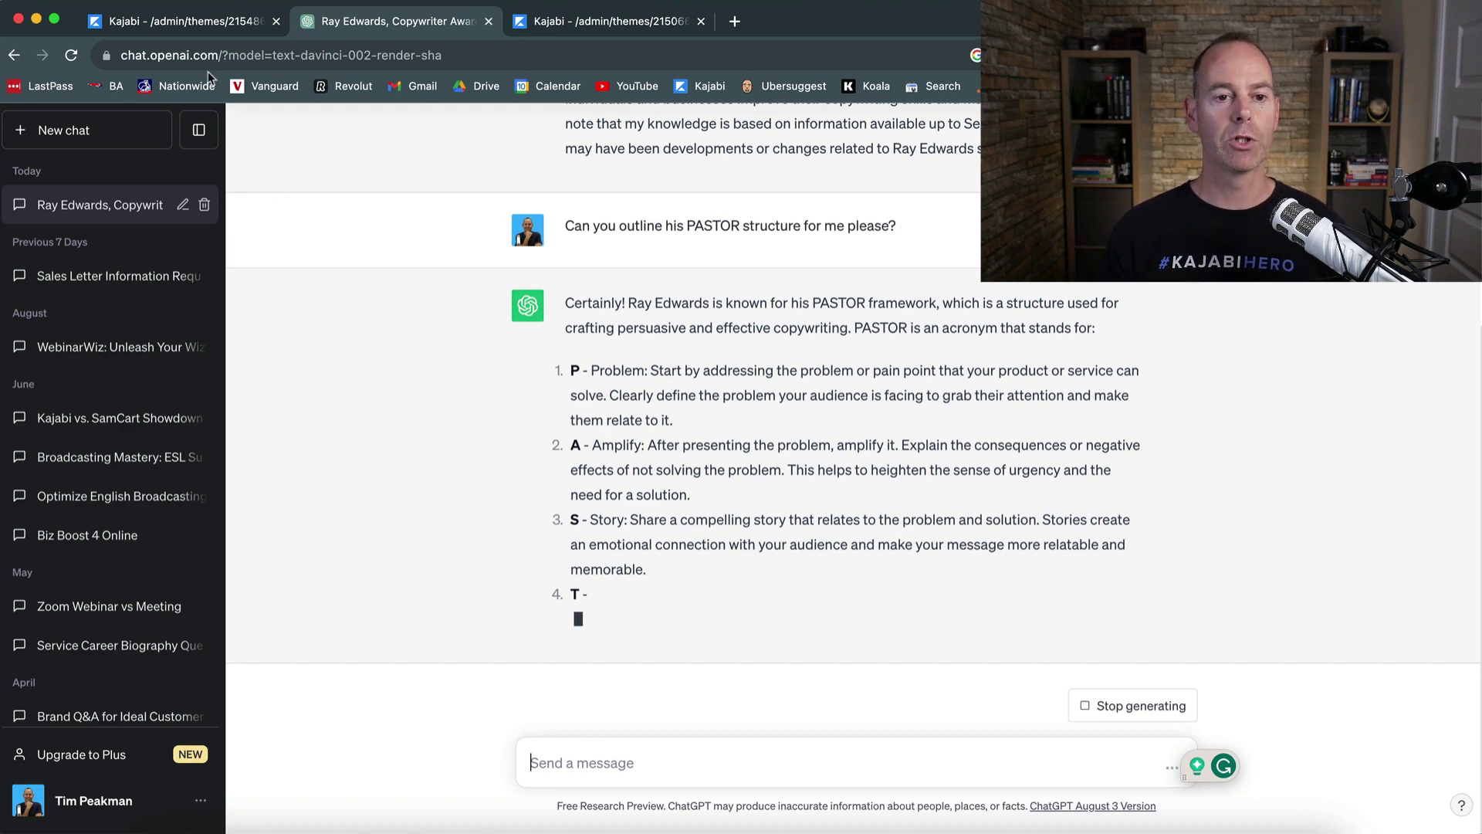
Return to the Kajabi editor and scroll the template preview through its Story section.
{"action": "left_click", "coordinate": [197, 28]}
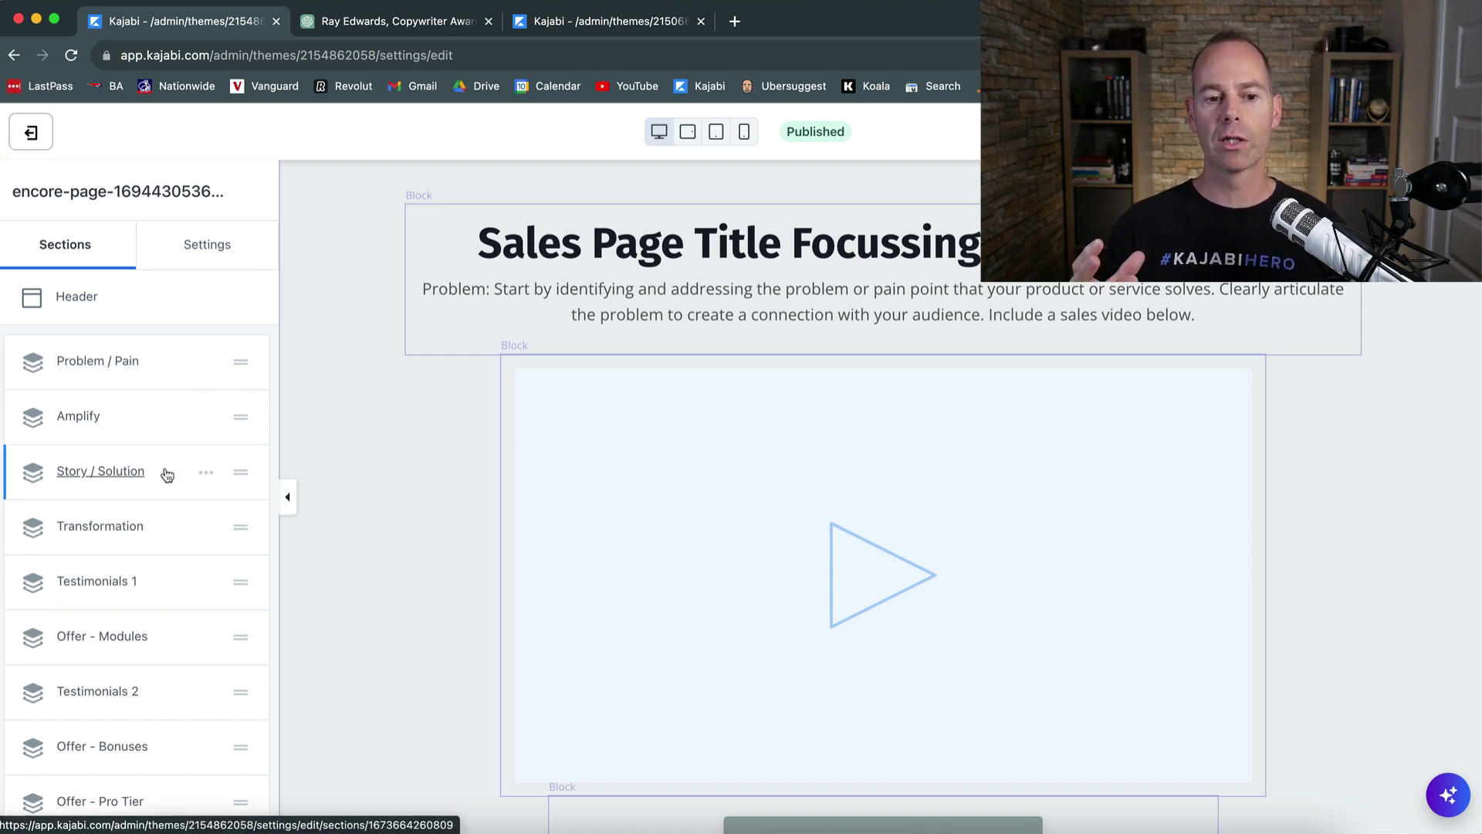
{"action": "scroll", "coordinate": [167, 523], "scroll_direction": "down", "scroll_amount": 2}
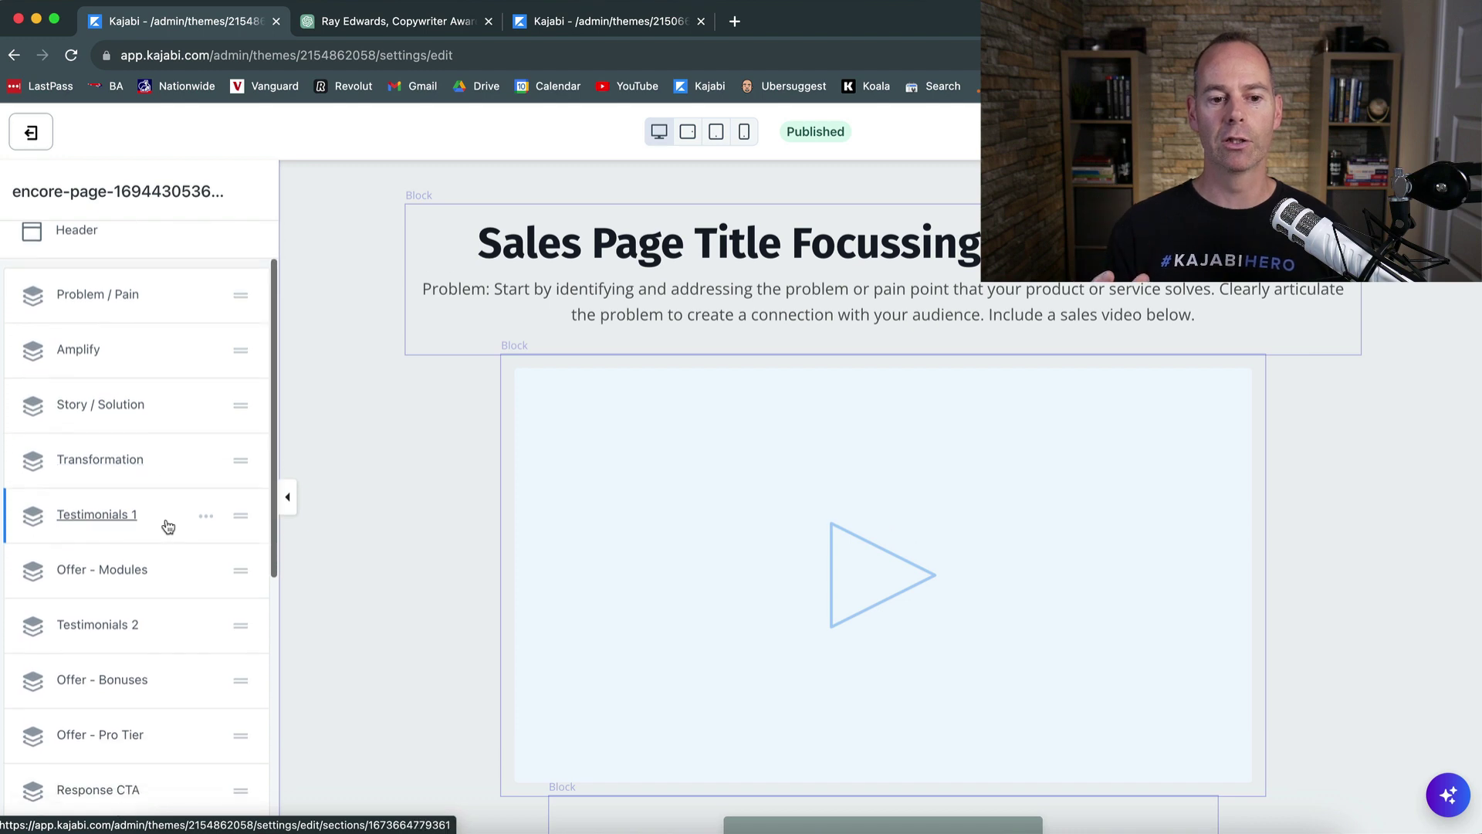
{"action": "scroll", "coordinate": [168, 526], "scroll_direction": "down", "scroll_amount": 2}
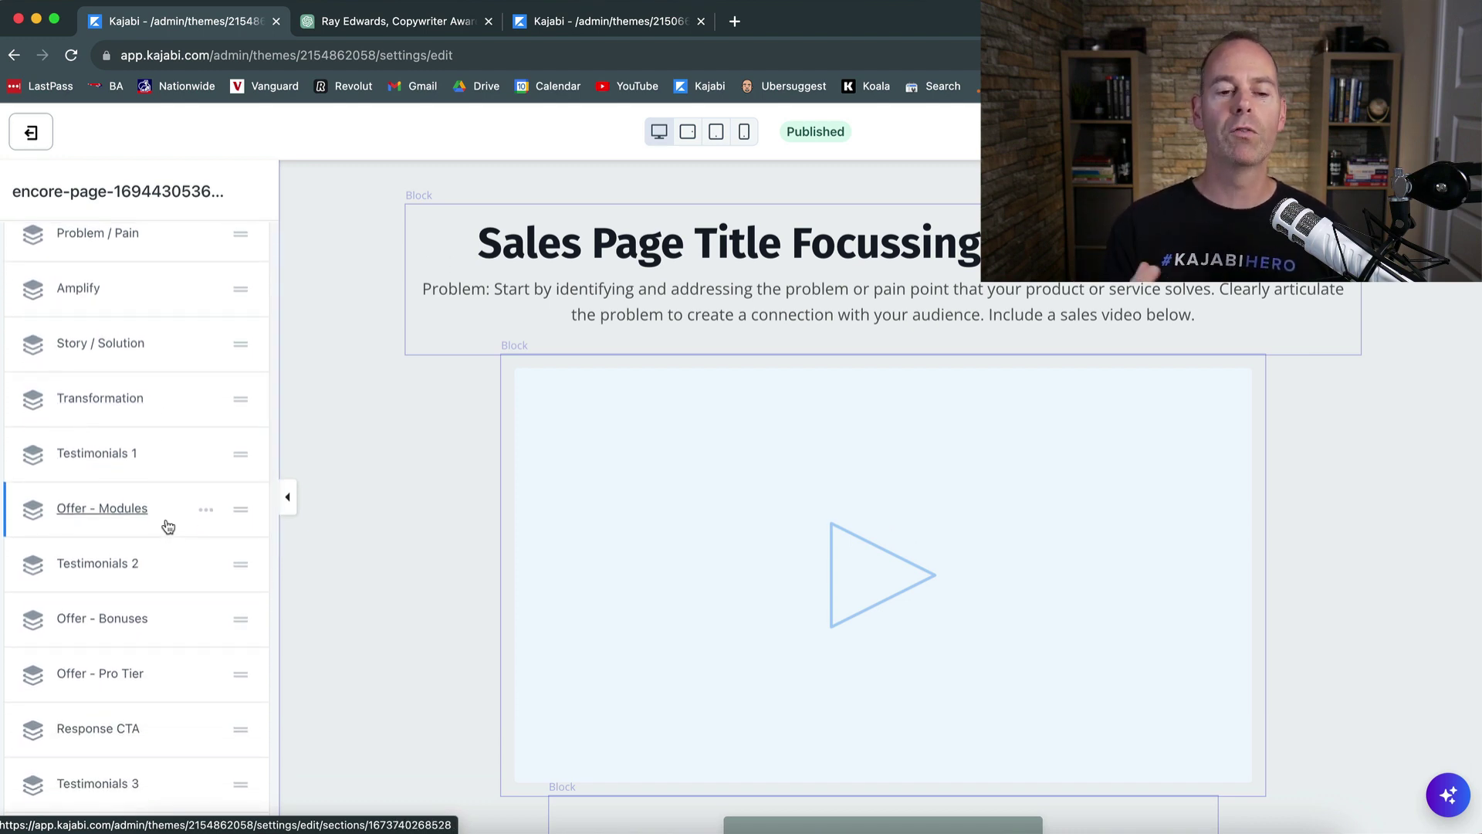
{"action": "scroll", "coordinate": [168, 527], "scroll_direction": "down", "scroll_amount": 5}
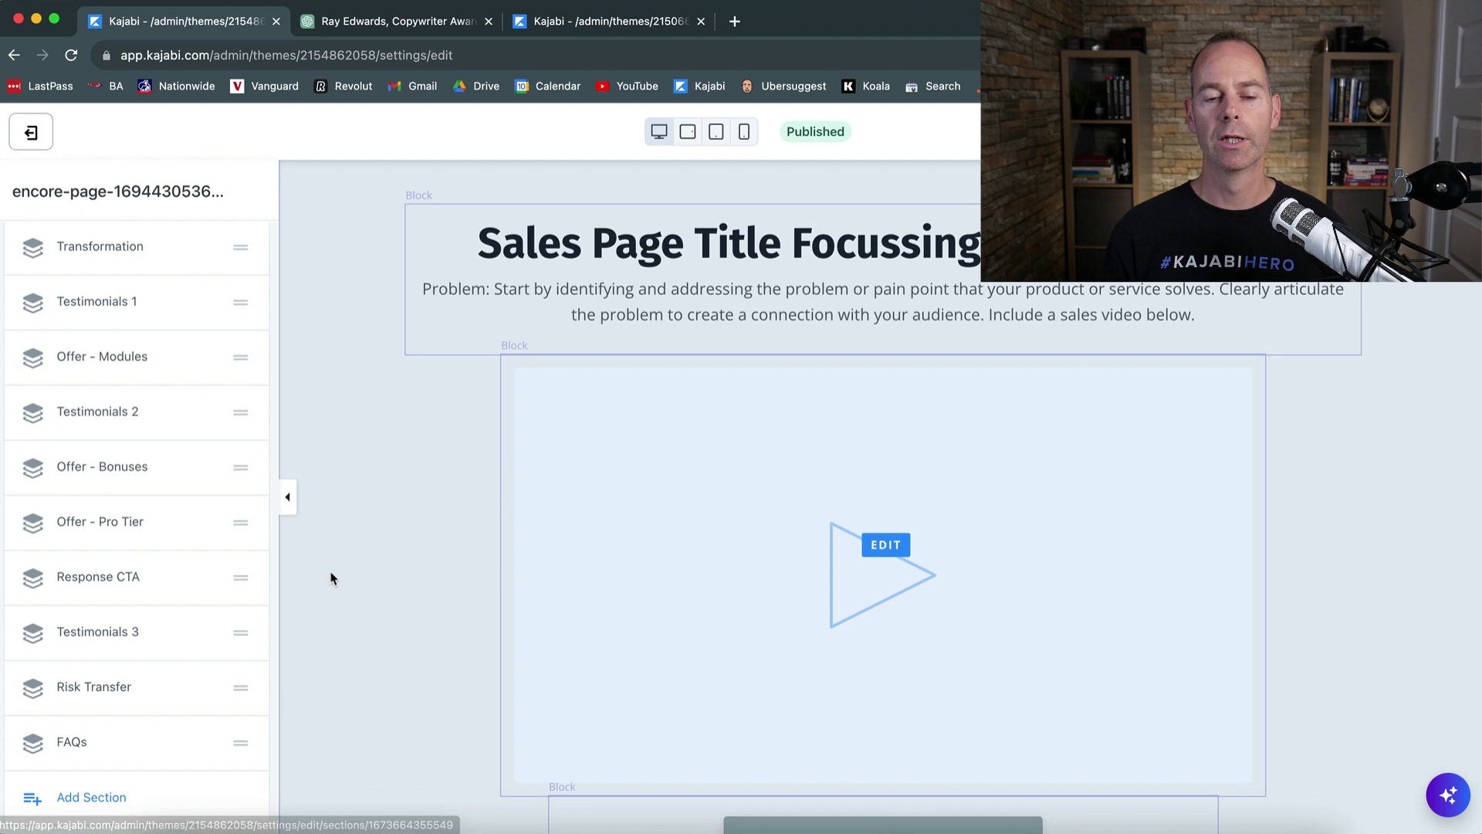
{"action": "scroll", "coordinate": [369, 502], "scroll_direction": "down", "scroll_amount": 7}
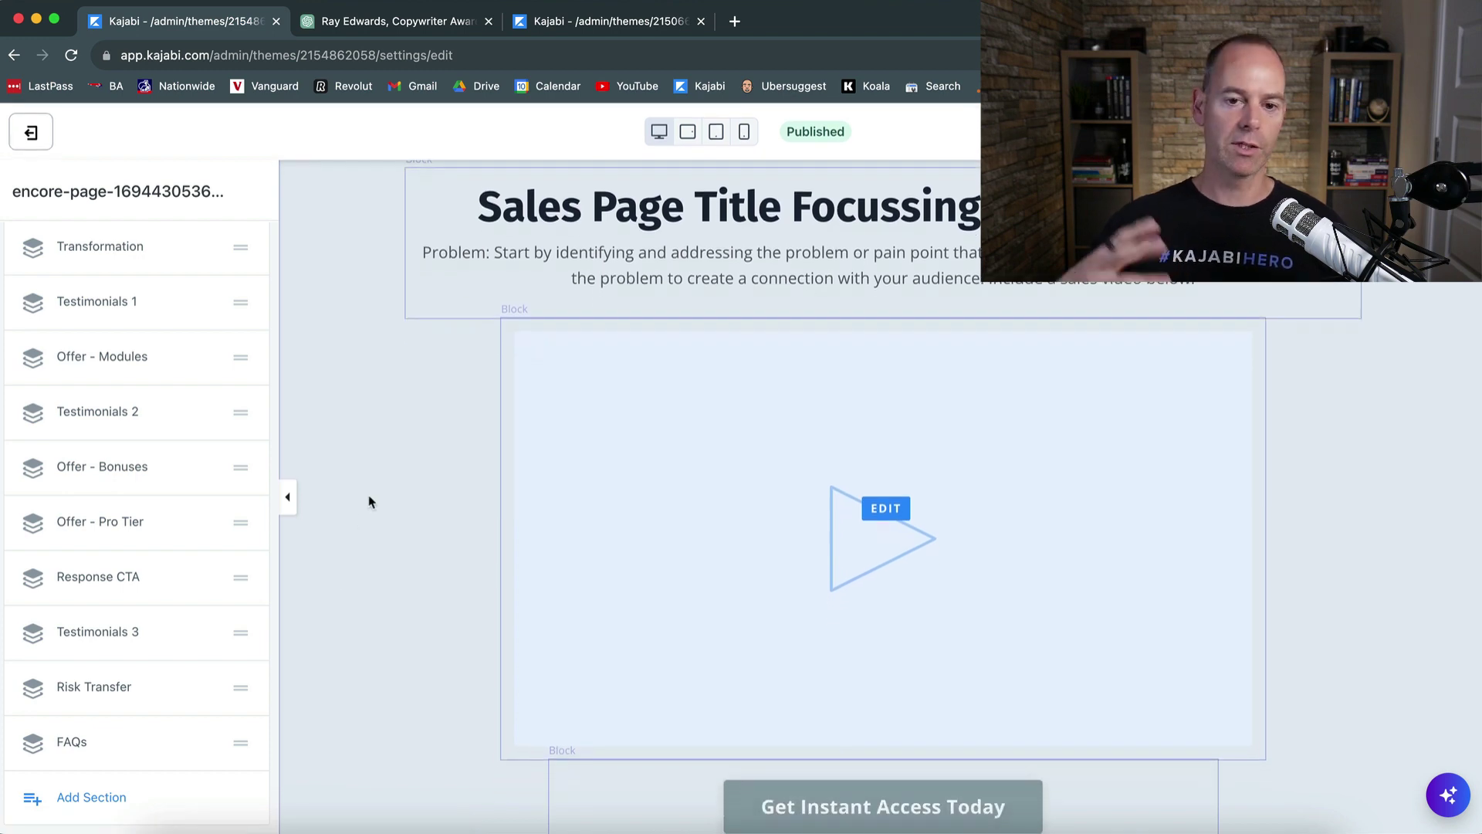
{"action": "scroll", "coordinate": [369, 502], "scroll_direction": "down", "scroll_amount": 2}
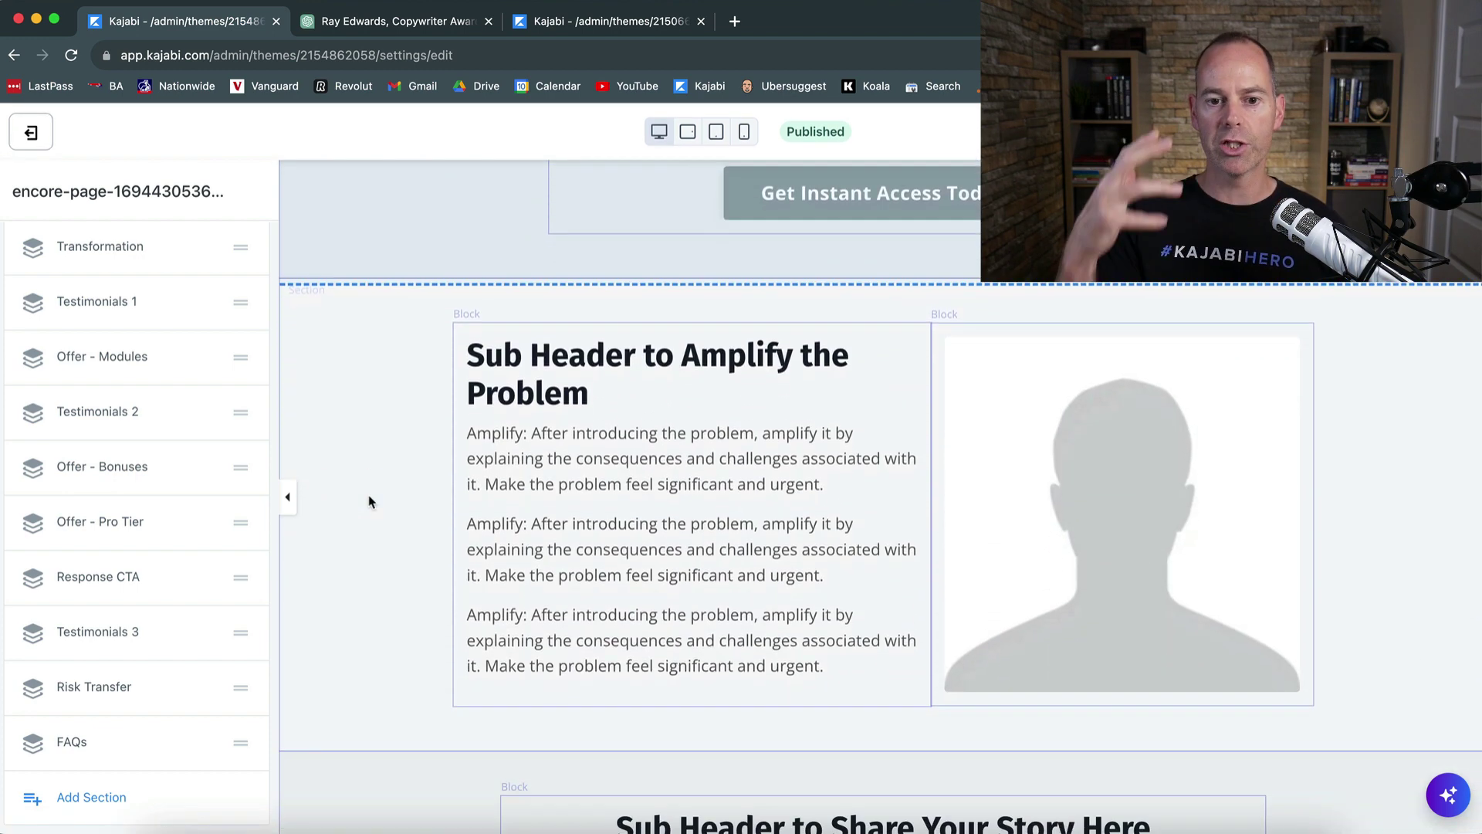
{"action": "scroll", "coordinate": [182, 354], "scroll_direction": "up", "scroll_amount": 4}
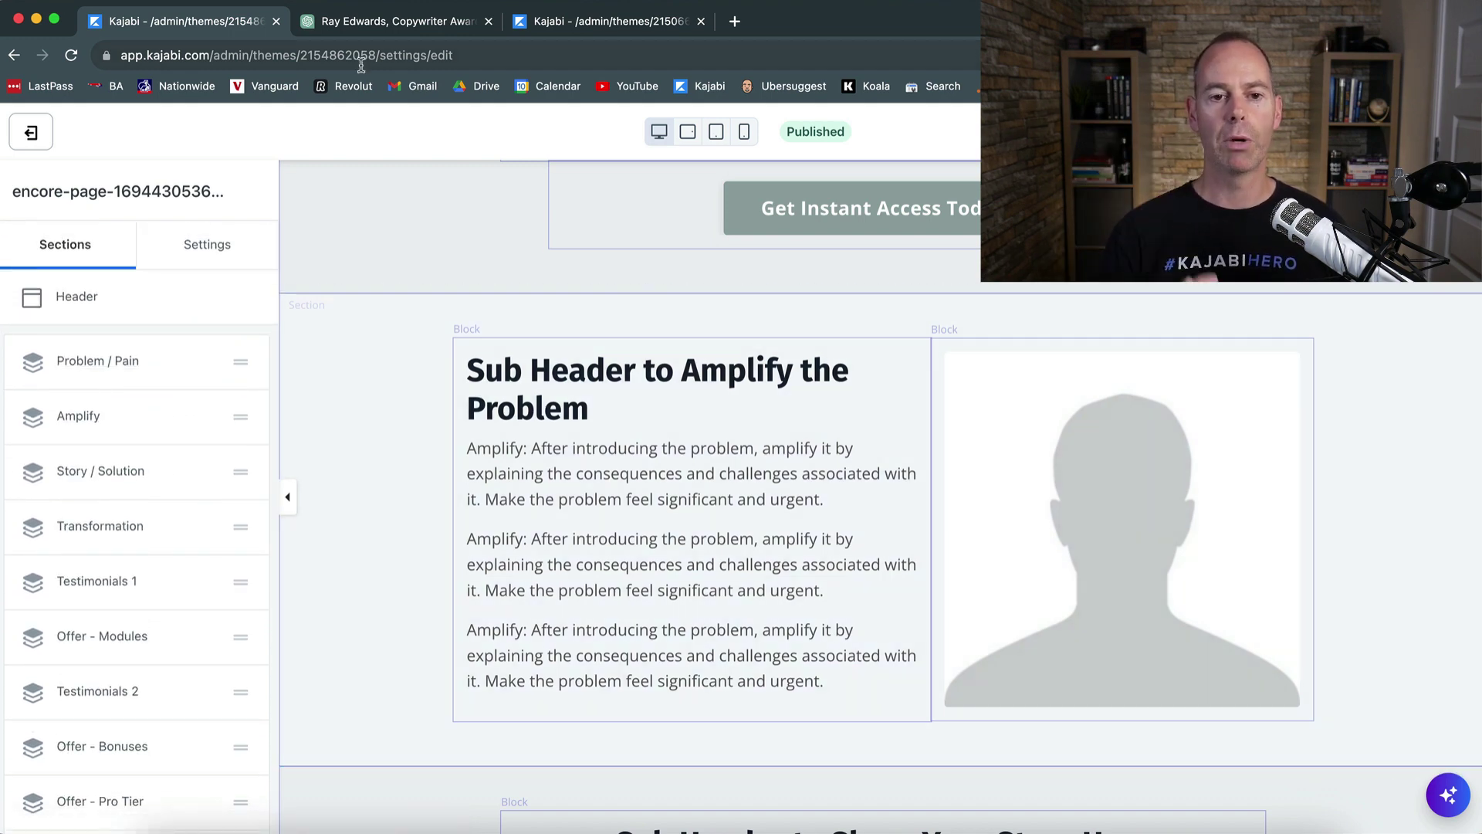
Glance at ChatGPT's PASTOR reply, then scroll the preview through Transformation to Testimonials 1.
{"action": "left_click", "coordinate": [367, 23]}
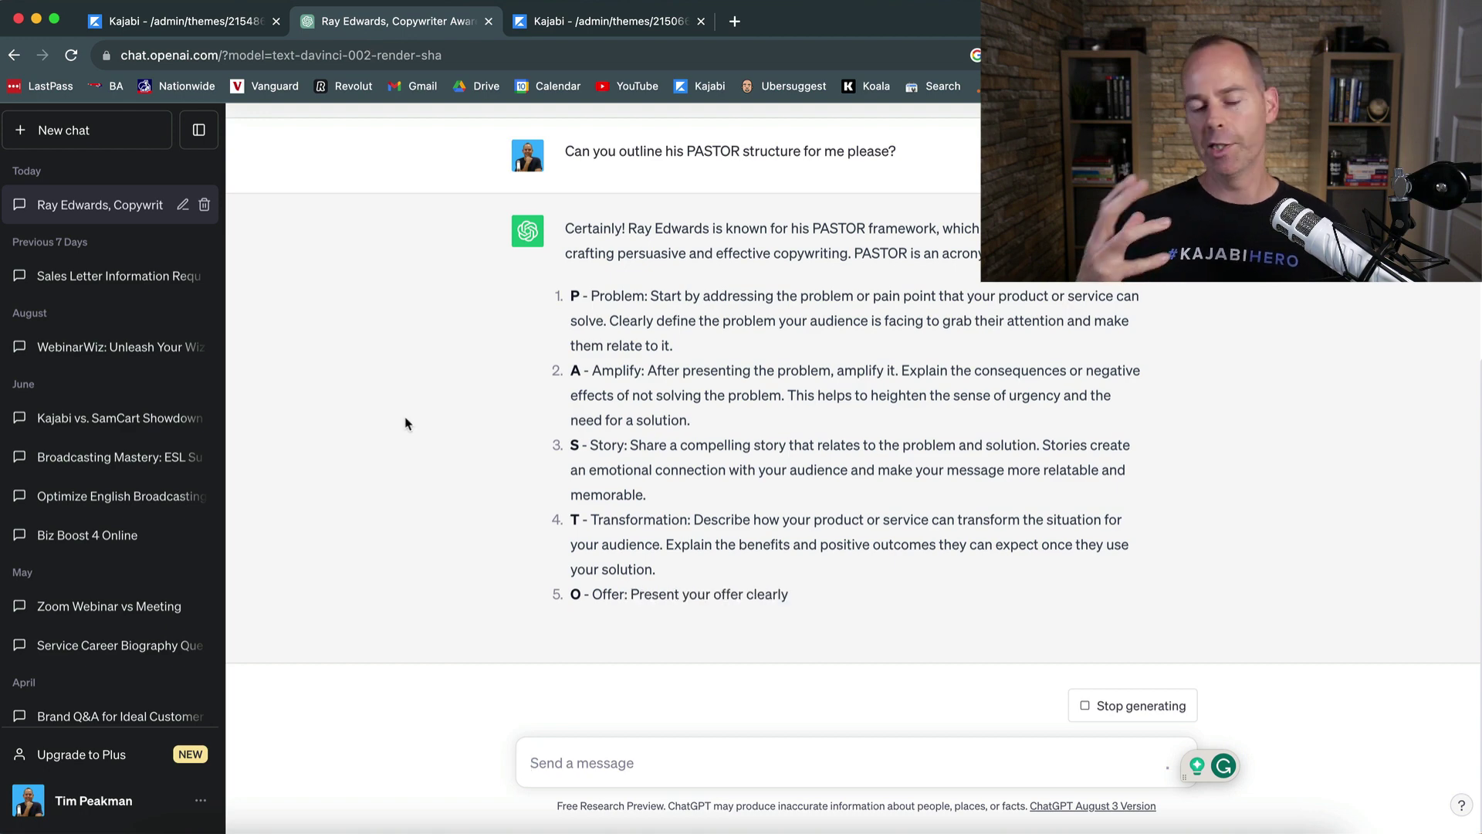
{"action": "left_click", "coordinate": [198, 29]}
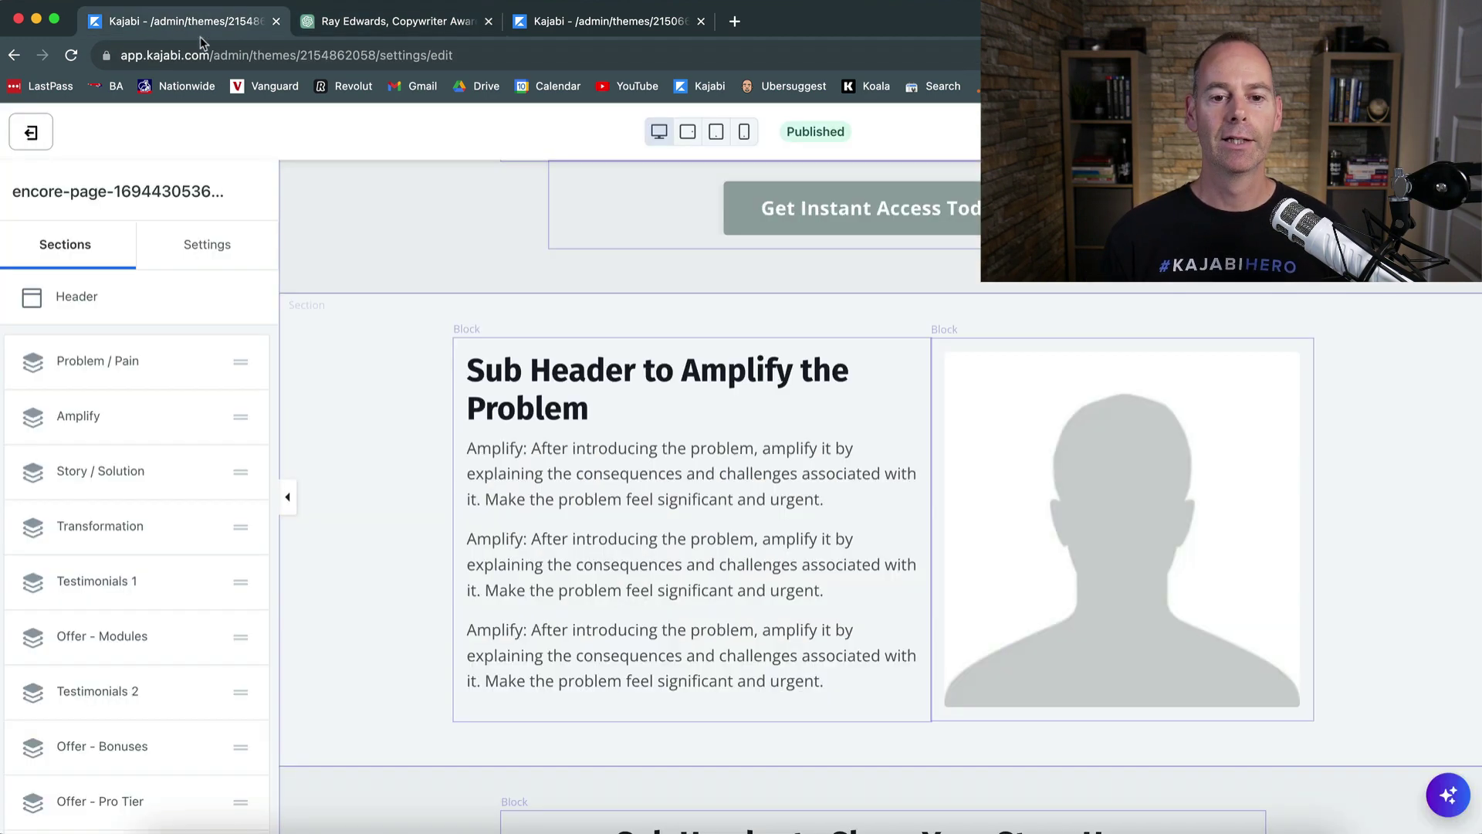
{"action": "scroll", "coordinate": [391, 526], "scroll_direction": "down", "scroll_amount": 8}
{"action": "scroll", "coordinate": [391, 526], "scroll_direction": "up", "scroll_amount": 12}
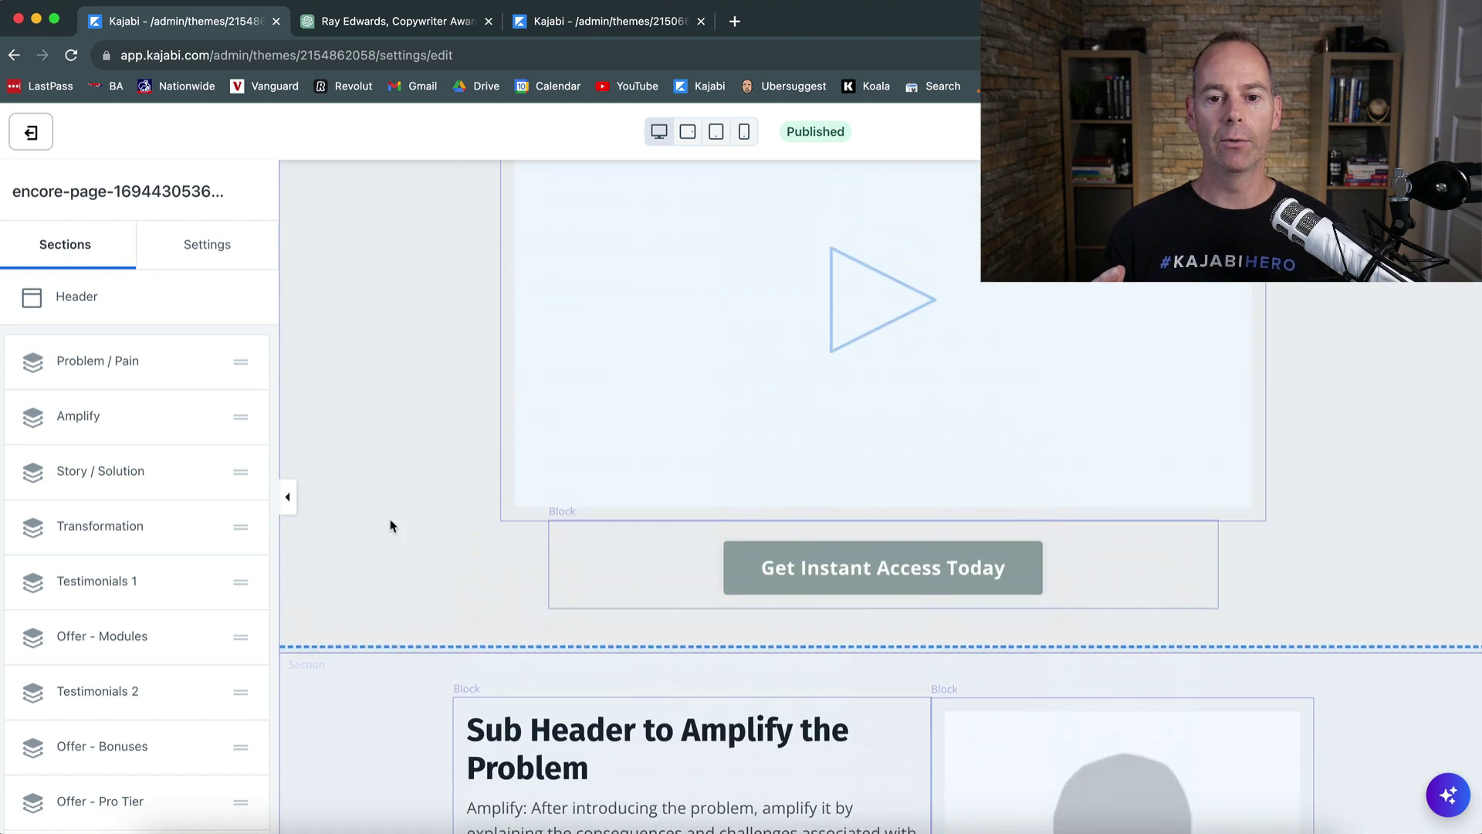
{"action": "scroll", "coordinate": [390, 526], "scroll_direction": "up", "scroll_amount": 3}
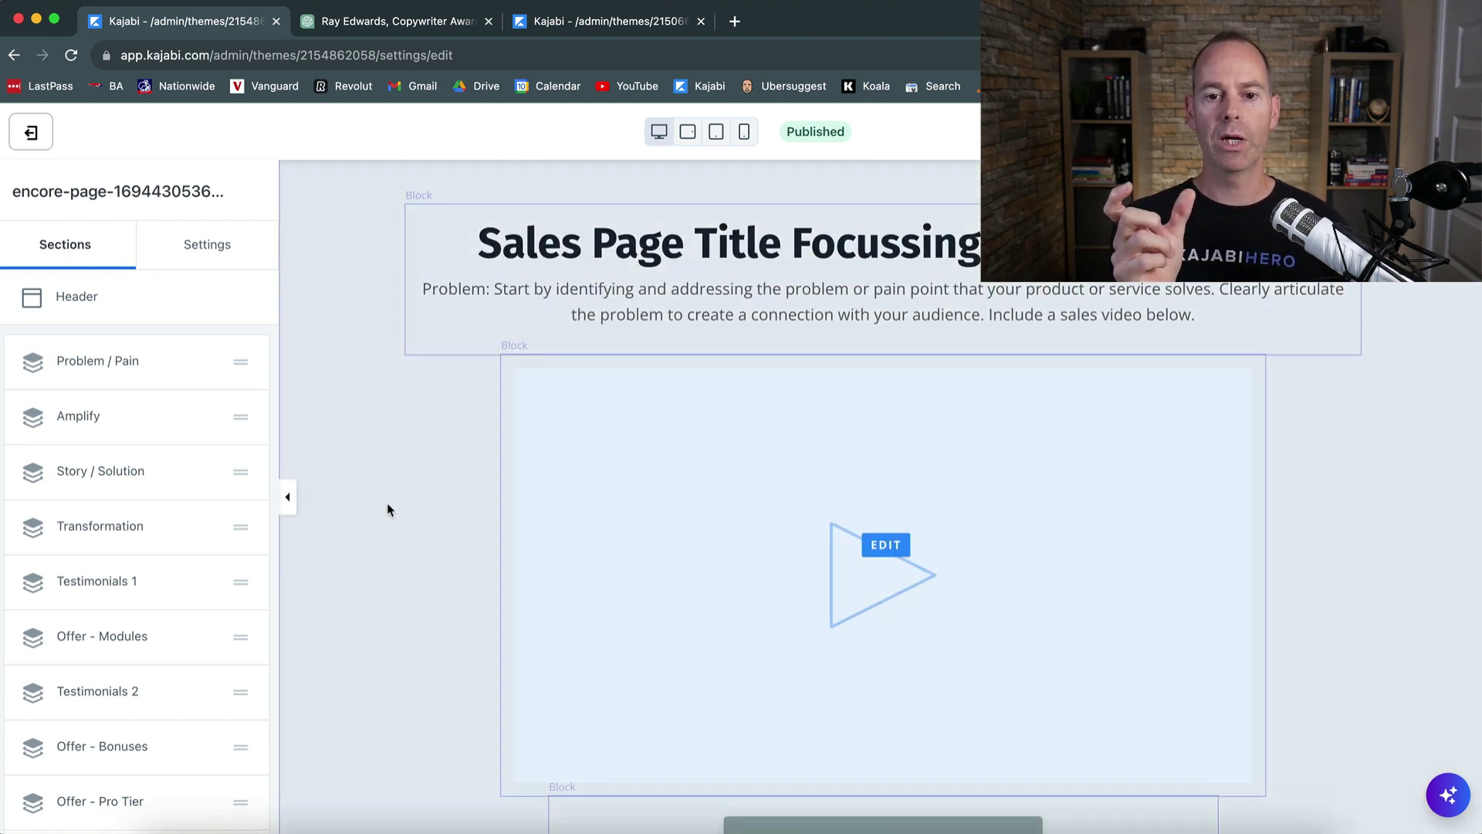
{"action": "scroll", "coordinate": [388, 510], "scroll_direction": "down", "scroll_amount": 1}
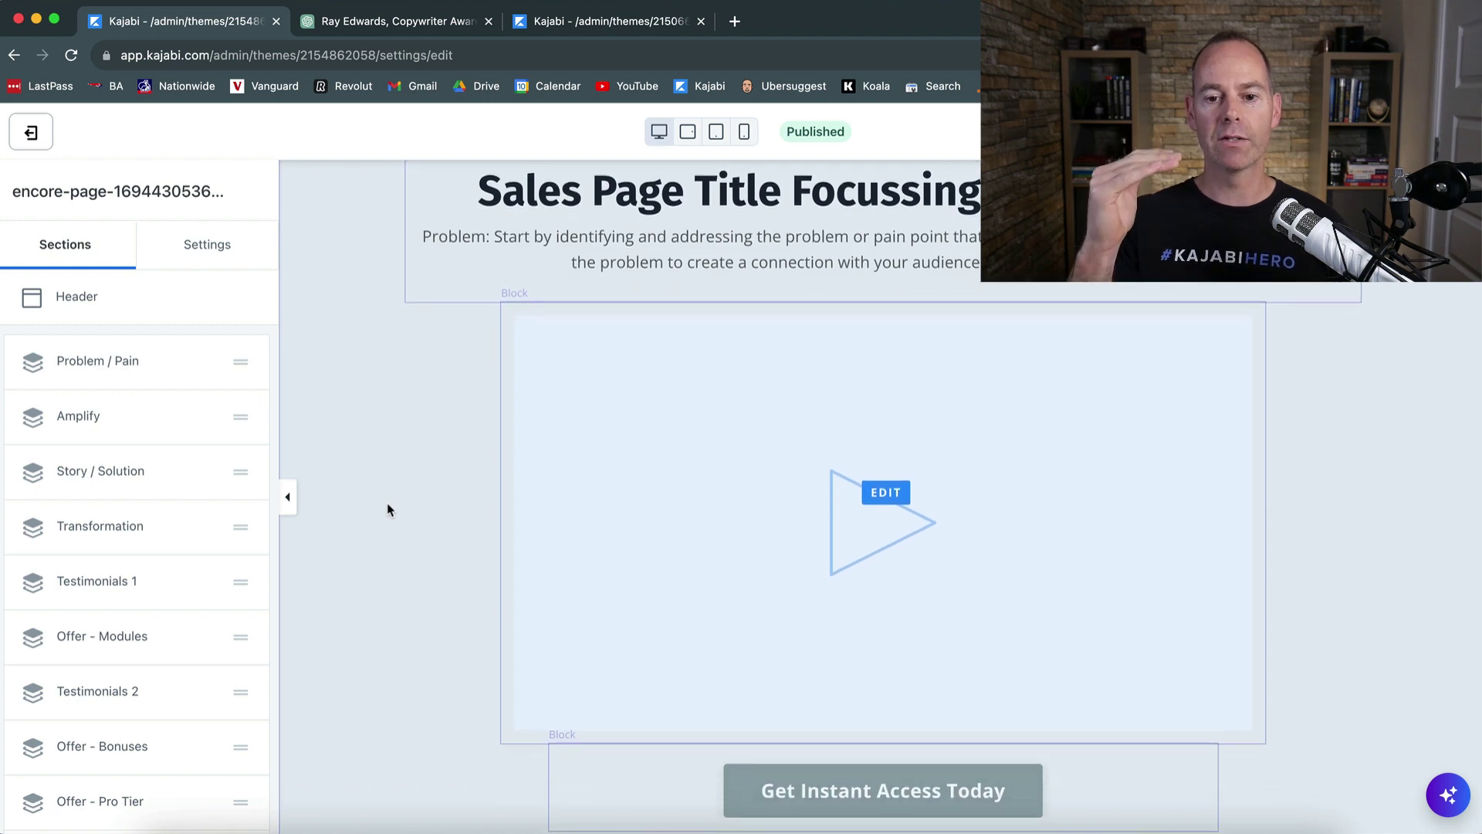
{"action": "scroll", "coordinate": [387, 506], "scroll_direction": "down", "scroll_amount": 2}
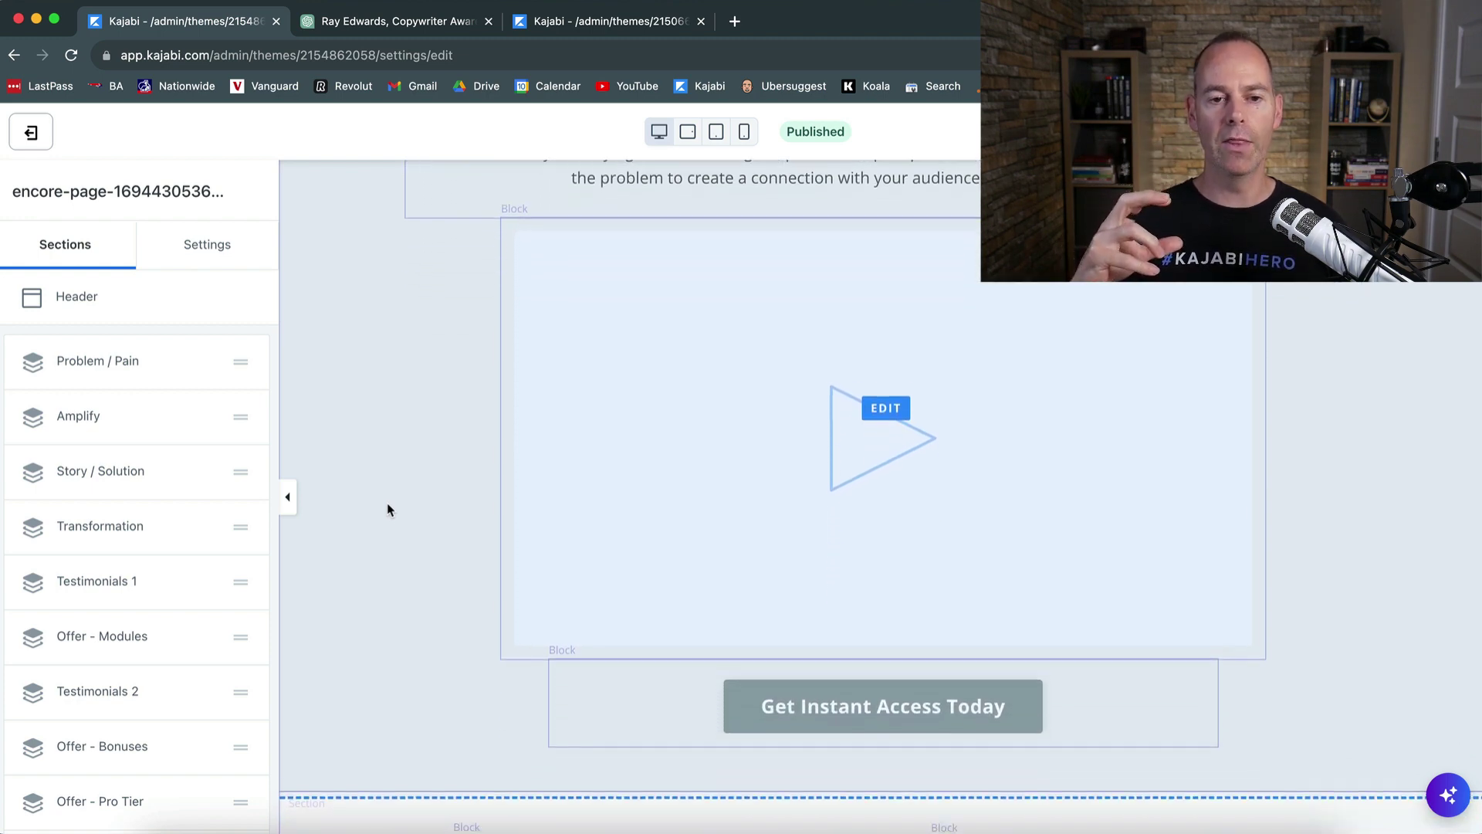
{"action": "scroll", "coordinate": [387, 504], "scroll_direction": "down", "scroll_amount": 2}
{"action": "scroll", "coordinate": [388, 507], "scroll_direction": "down", "scroll_amount": 2}
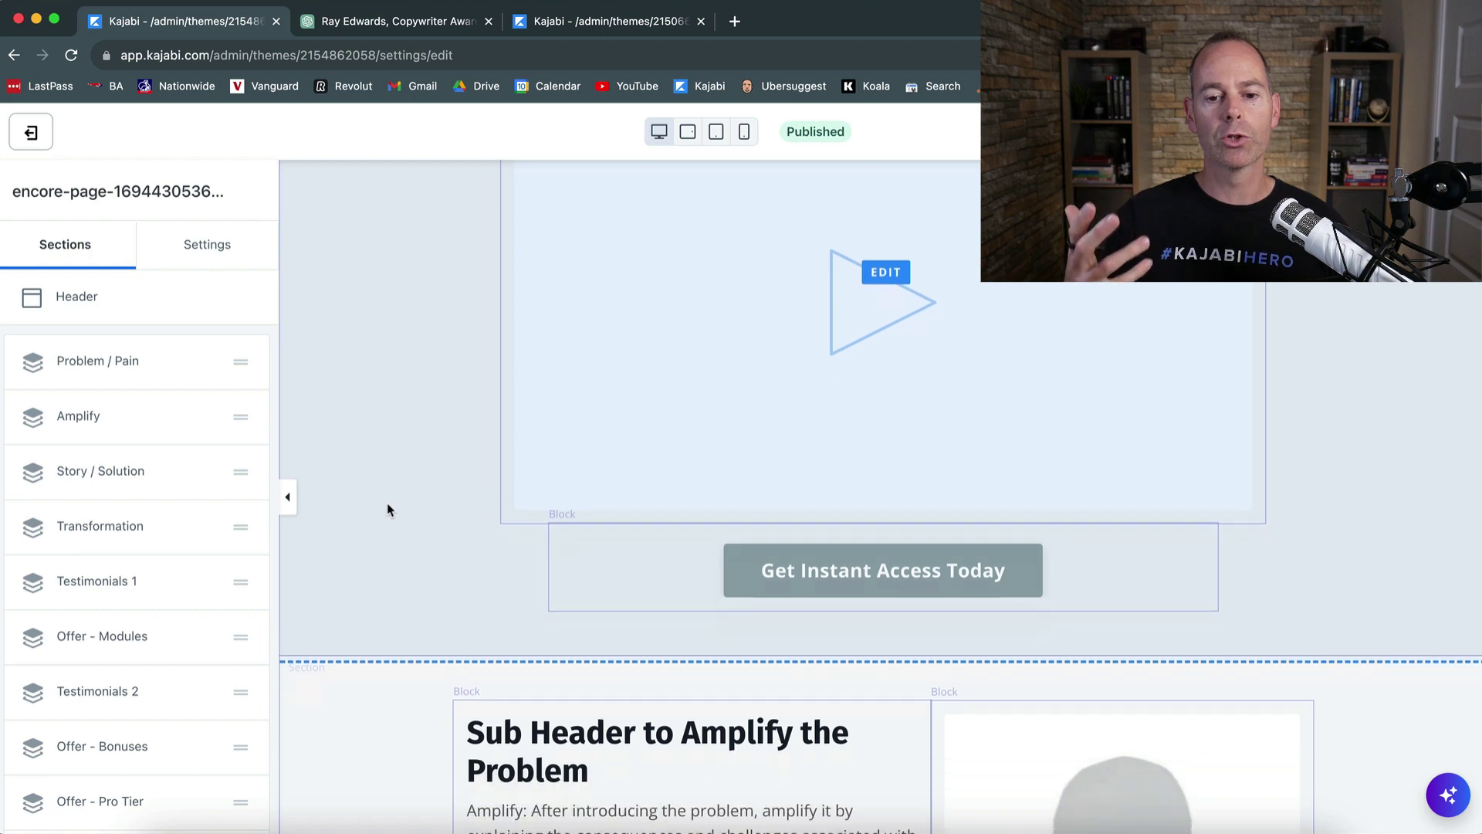
{"action": "scroll", "coordinate": [430, 550], "scroll_direction": "down", "scroll_amount": 6}
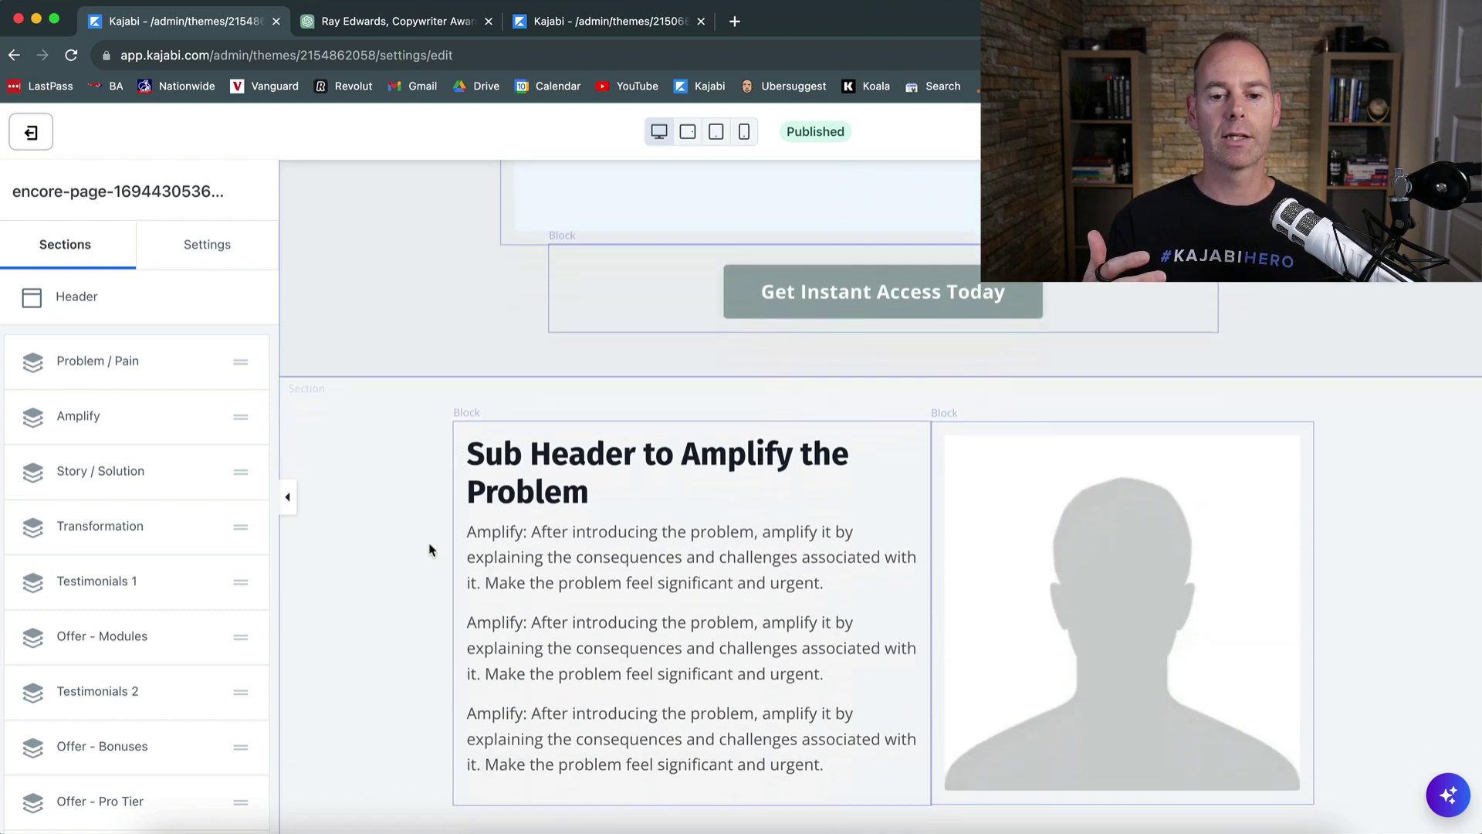
{"action": "scroll", "coordinate": [402, 530], "scroll_direction": "down", "scroll_amount": 13}
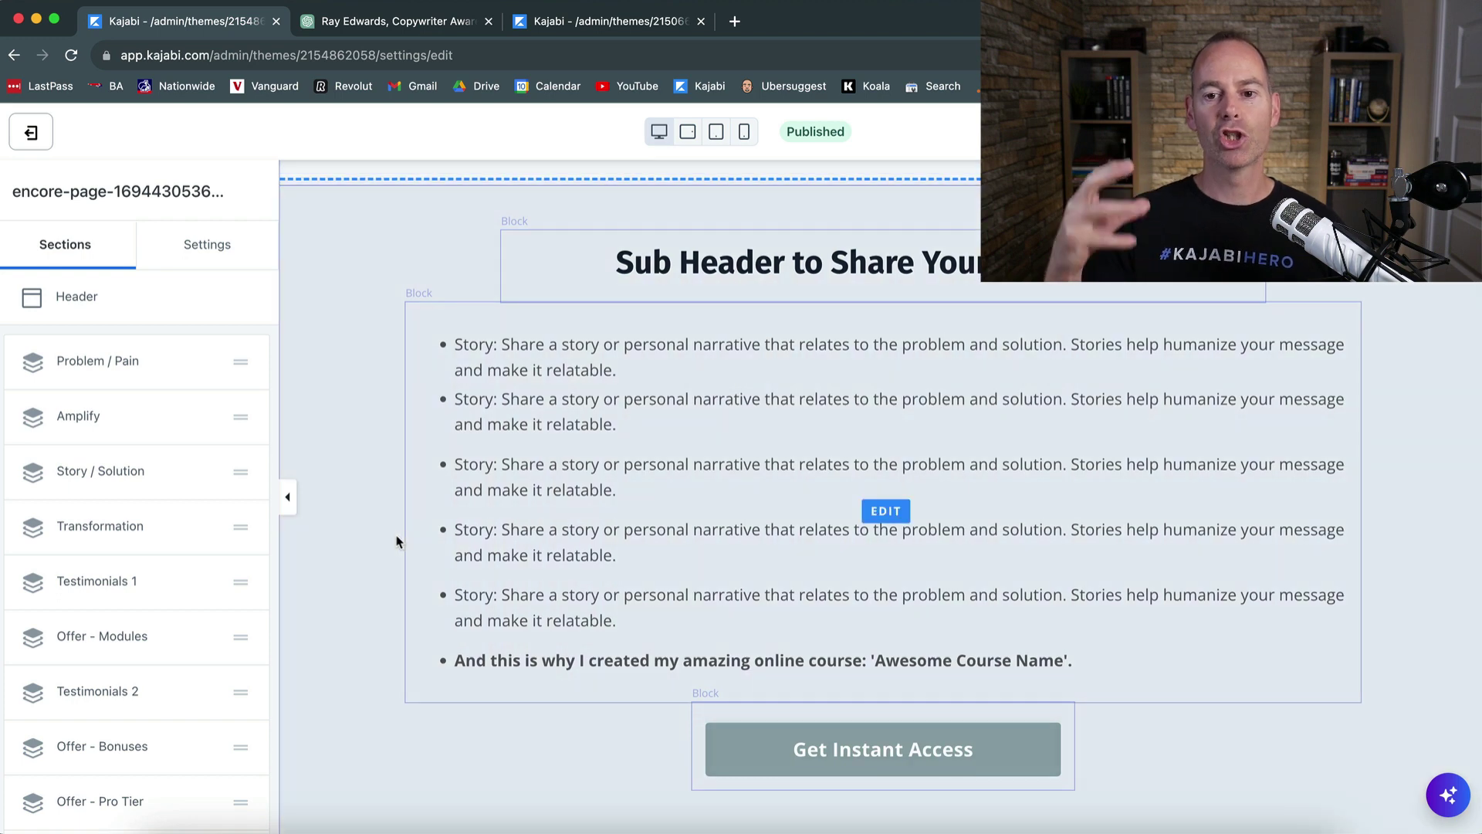
{"action": "scroll", "coordinate": [396, 542], "scroll_direction": "down", "scroll_amount": 2}
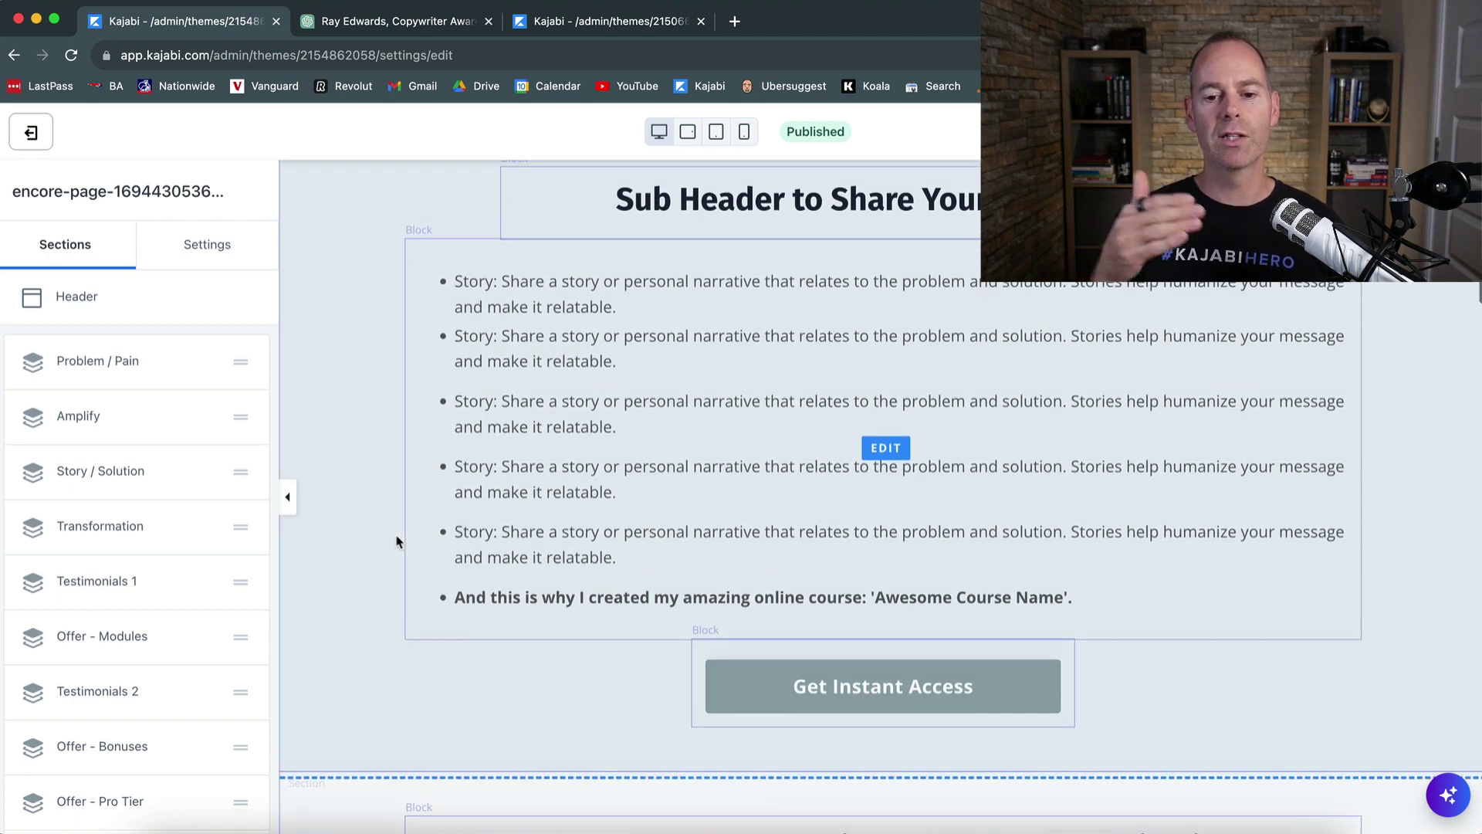
{"action": "scroll", "coordinate": [396, 542], "scroll_direction": "down", "scroll_amount": 11}
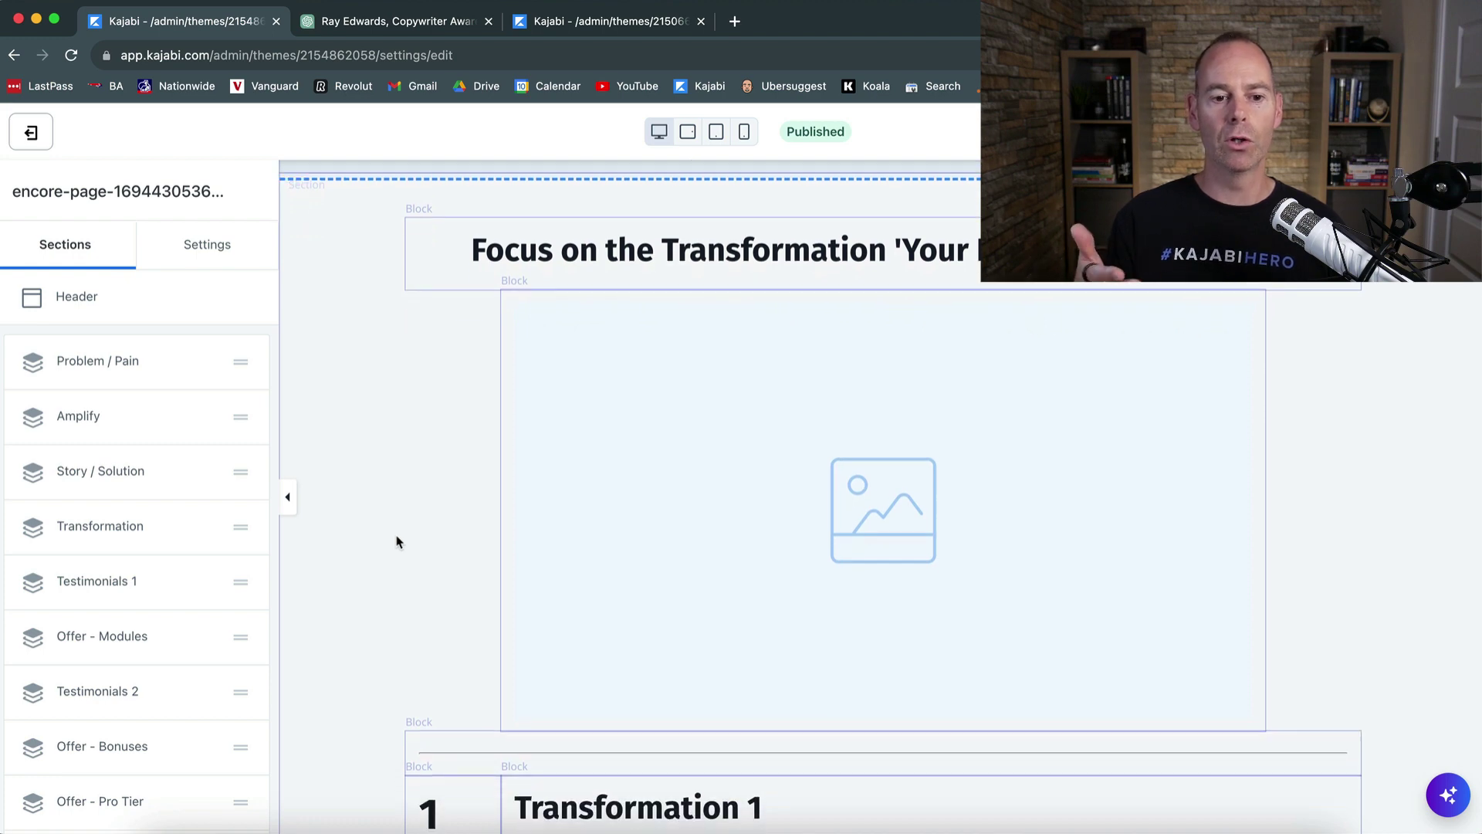
{"action": "scroll", "coordinate": [396, 542], "scroll_direction": "down", "scroll_amount": 1}
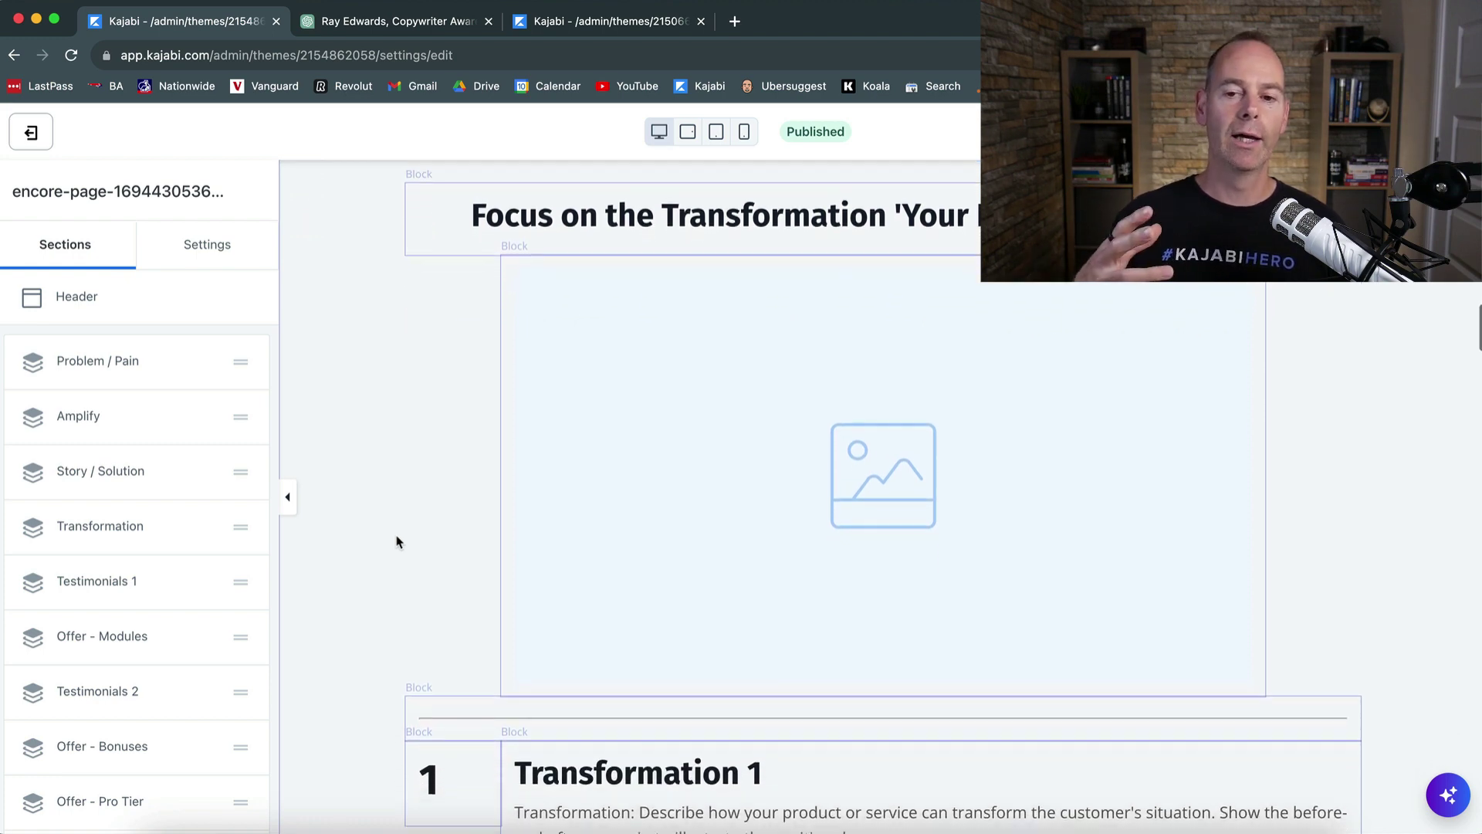
{"action": "scroll", "coordinate": [396, 542], "scroll_direction": "down", "scroll_amount": 8}
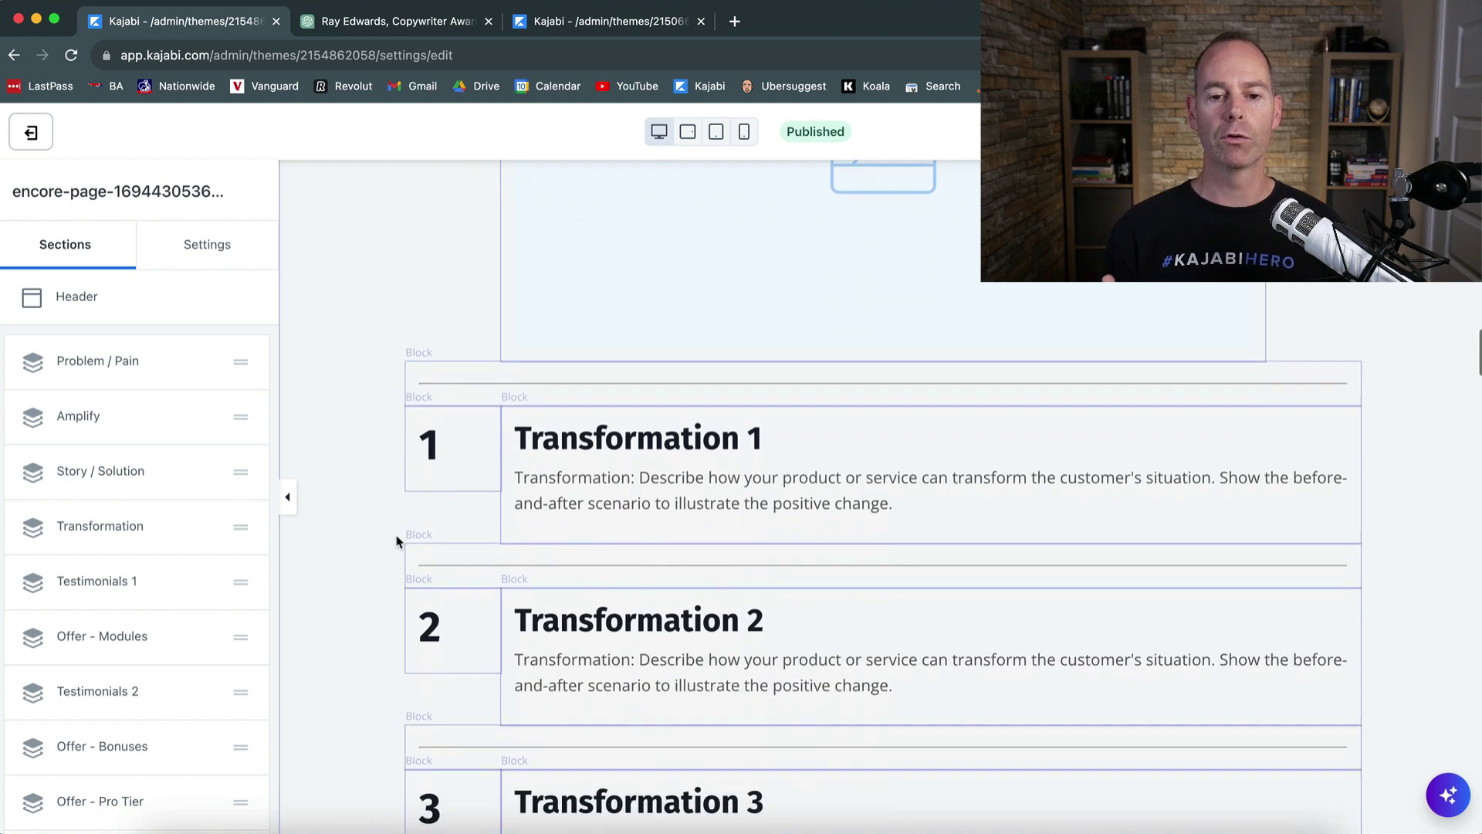
{"action": "scroll", "coordinate": [396, 542], "scroll_direction": "down", "scroll_amount": 10}
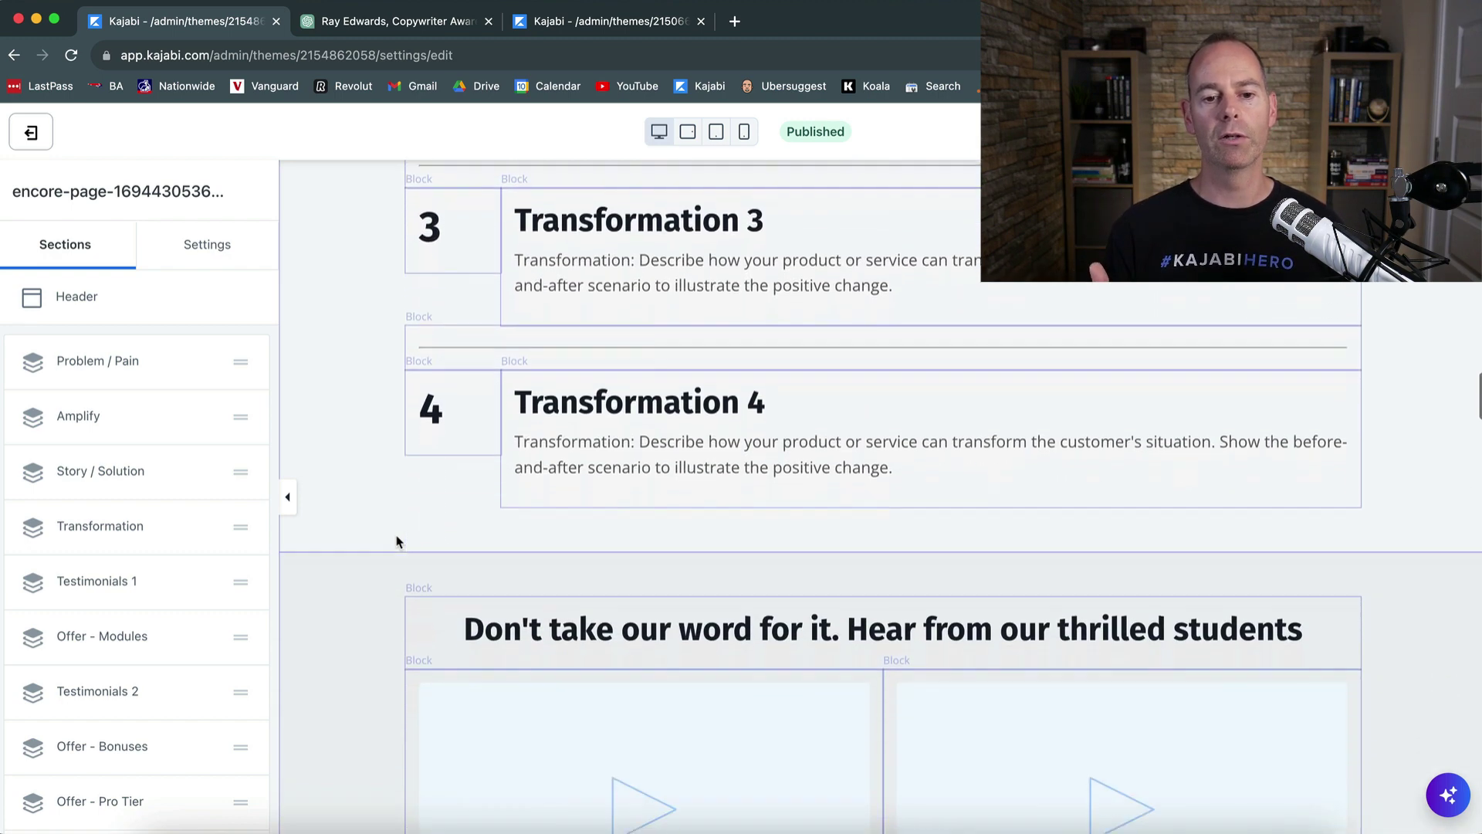
{"action": "scroll", "coordinate": [396, 542], "scroll_direction": "down", "scroll_amount": 1}
Open Testimonials 1 settings, go back to the section list, and review the offer and bonus sections.
{"action": "left_click", "coordinate": [349, 590]}
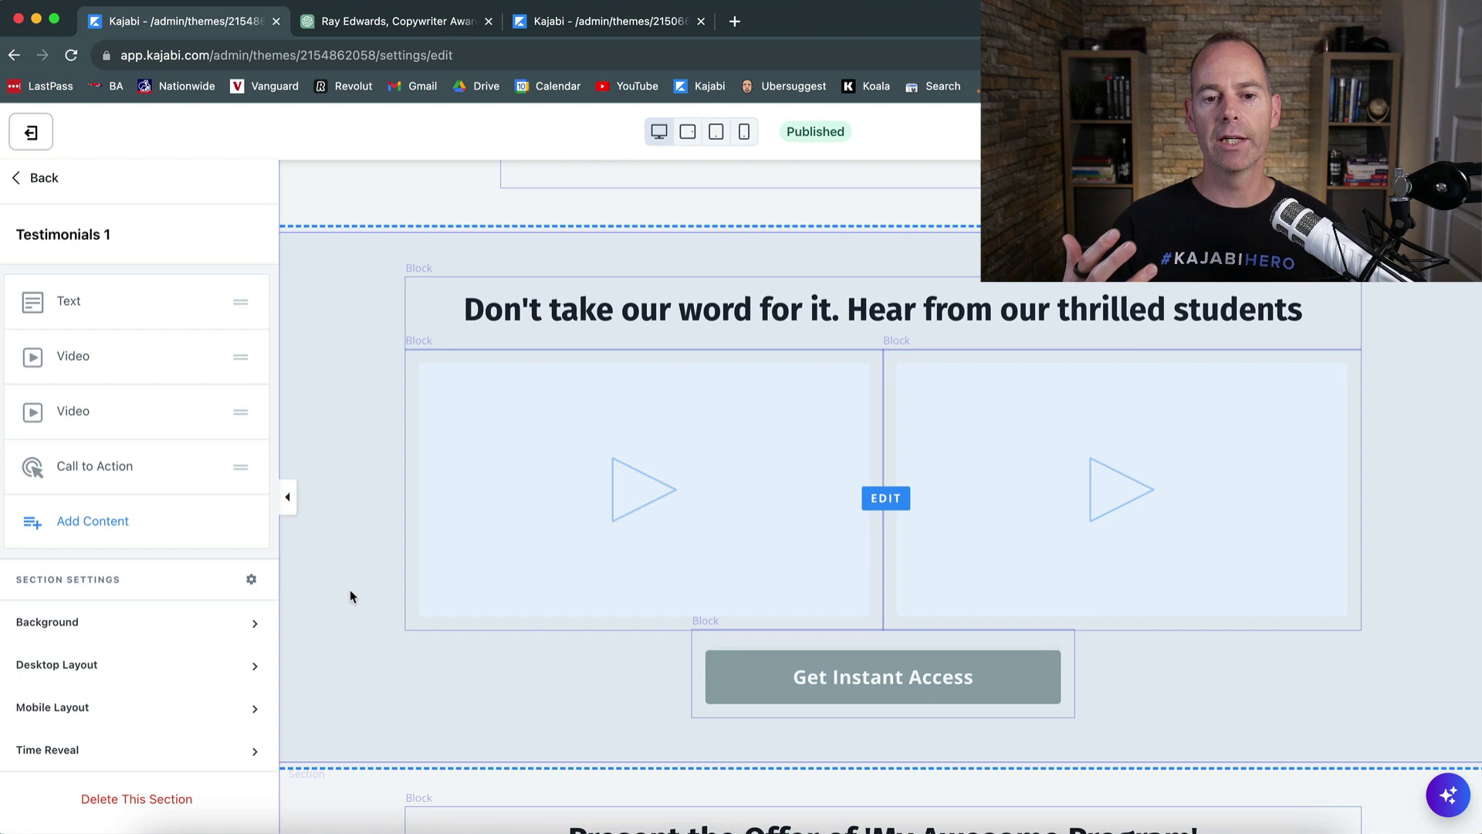
{"action": "left_click", "coordinate": [43, 178]}
{"action": "scroll", "coordinate": [181, 591], "scroll_direction": "down", "scroll_amount": 3}
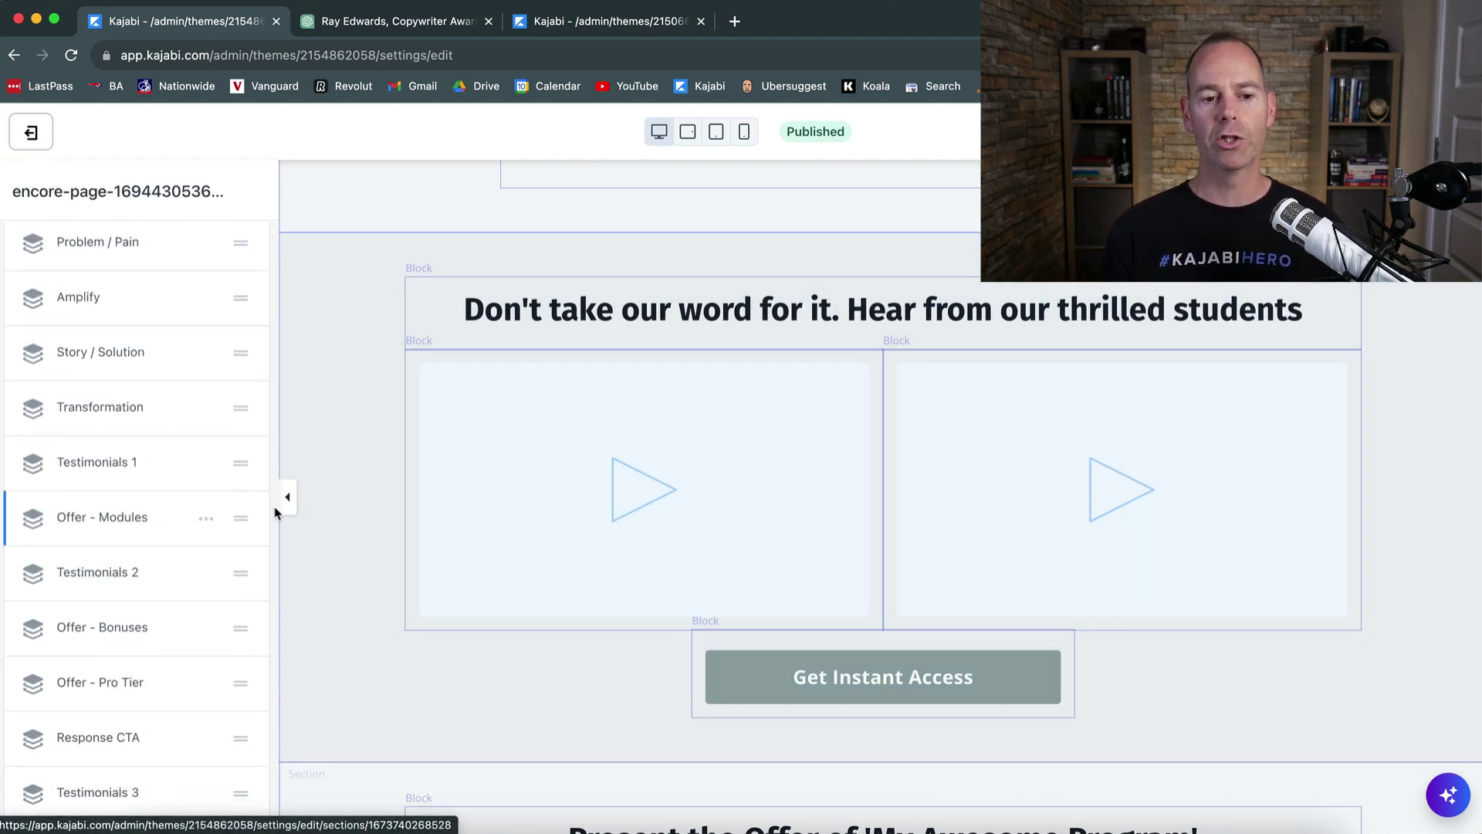
{"action": "scroll", "coordinate": [292, 537], "scroll_direction": "down", "scroll_amount": 4}
{"action": "scroll", "coordinate": [292, 536], "scroll_direction": "down", "scroll_amount": 5}
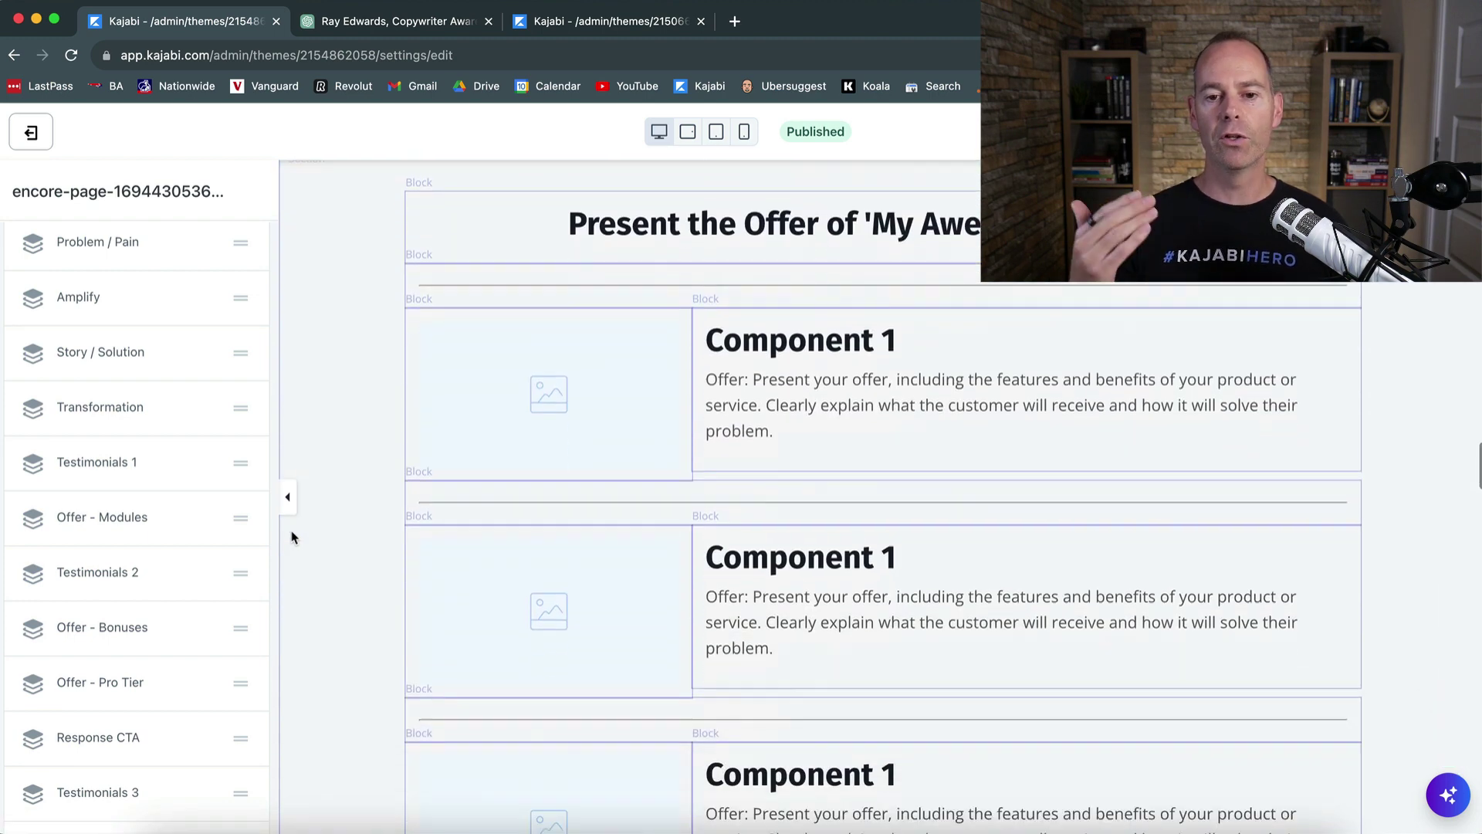
{"action": "scroll", "coordinate": [292, 537], "scroll_direction": "down", "scroll_amount": 1}
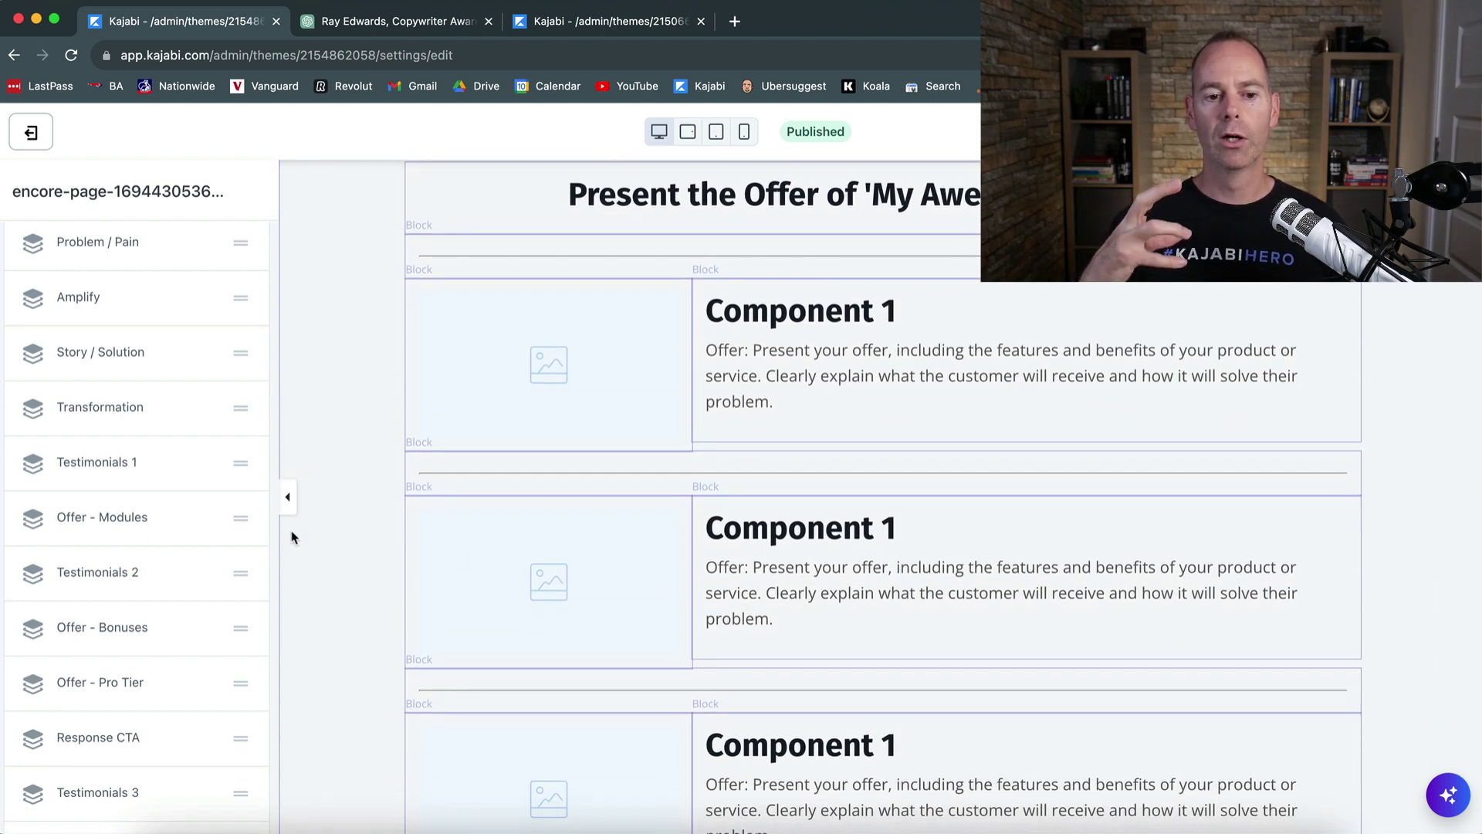
{"action": "scroll", "coordinate": [292, 537], "scroll_direction": "down", "scroll_amount": 2}
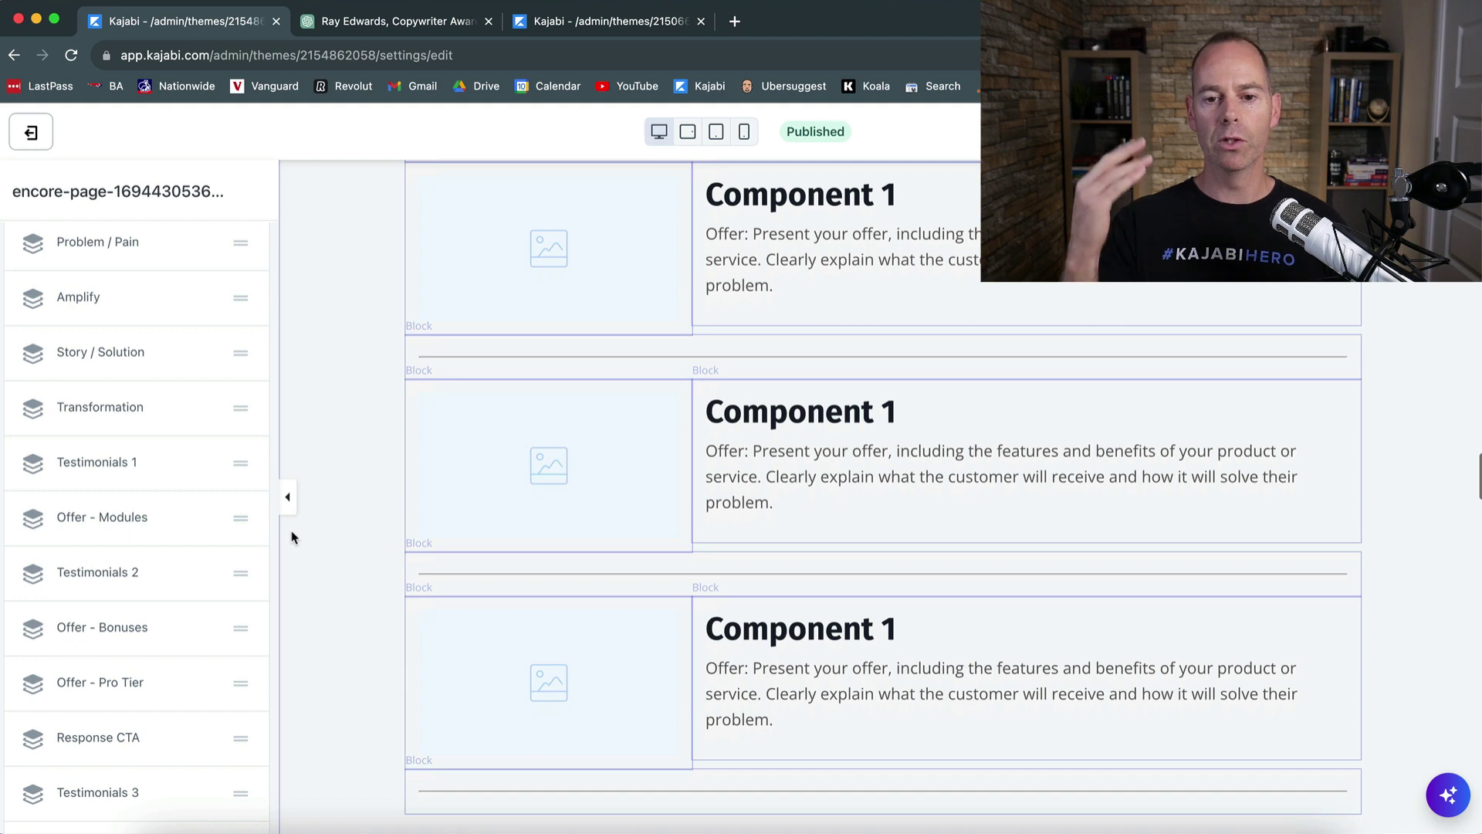
{"action": "scroll", "coordinate": [292, 536], "scroll_direction": "down", "scroll_amount": 6}
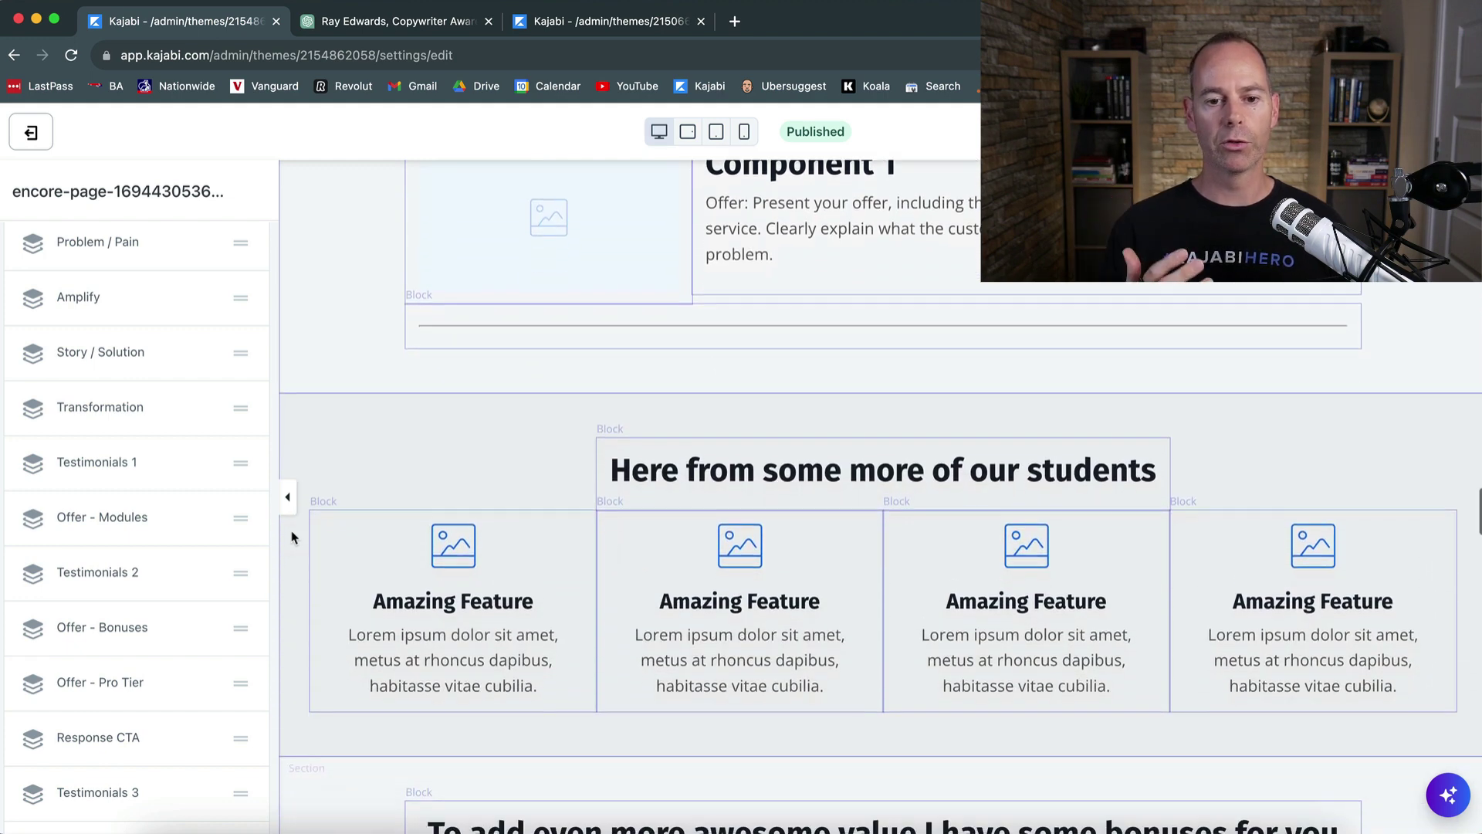
{"action": "scroll", "coordinate": [292, 536], "scroll_direction": "down", "scroll_amount": 3}
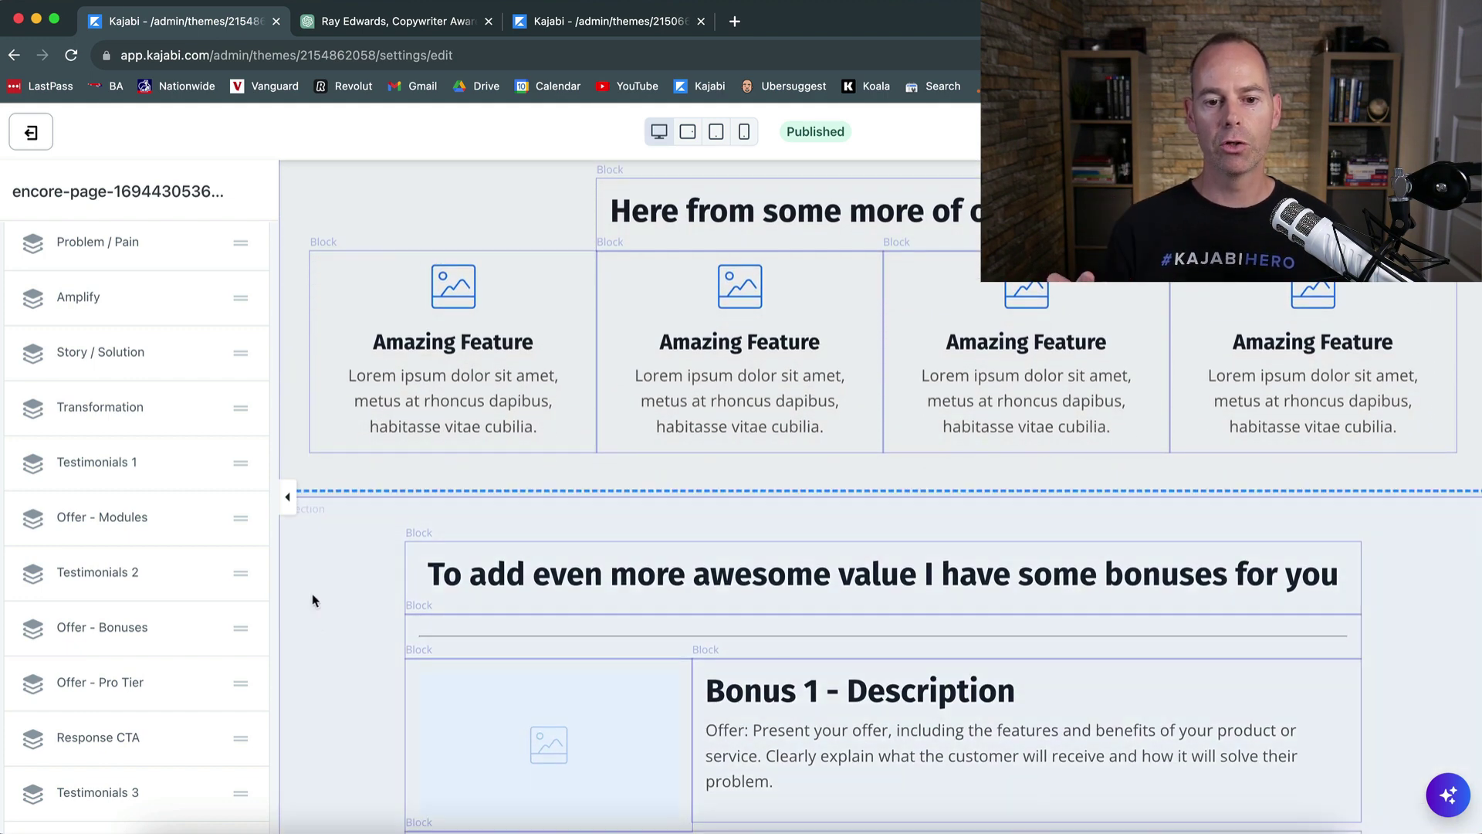
{"action": "scroll", "coordinate": [332, 664], "scroll_direction": "down", "scroll_amount": 5}
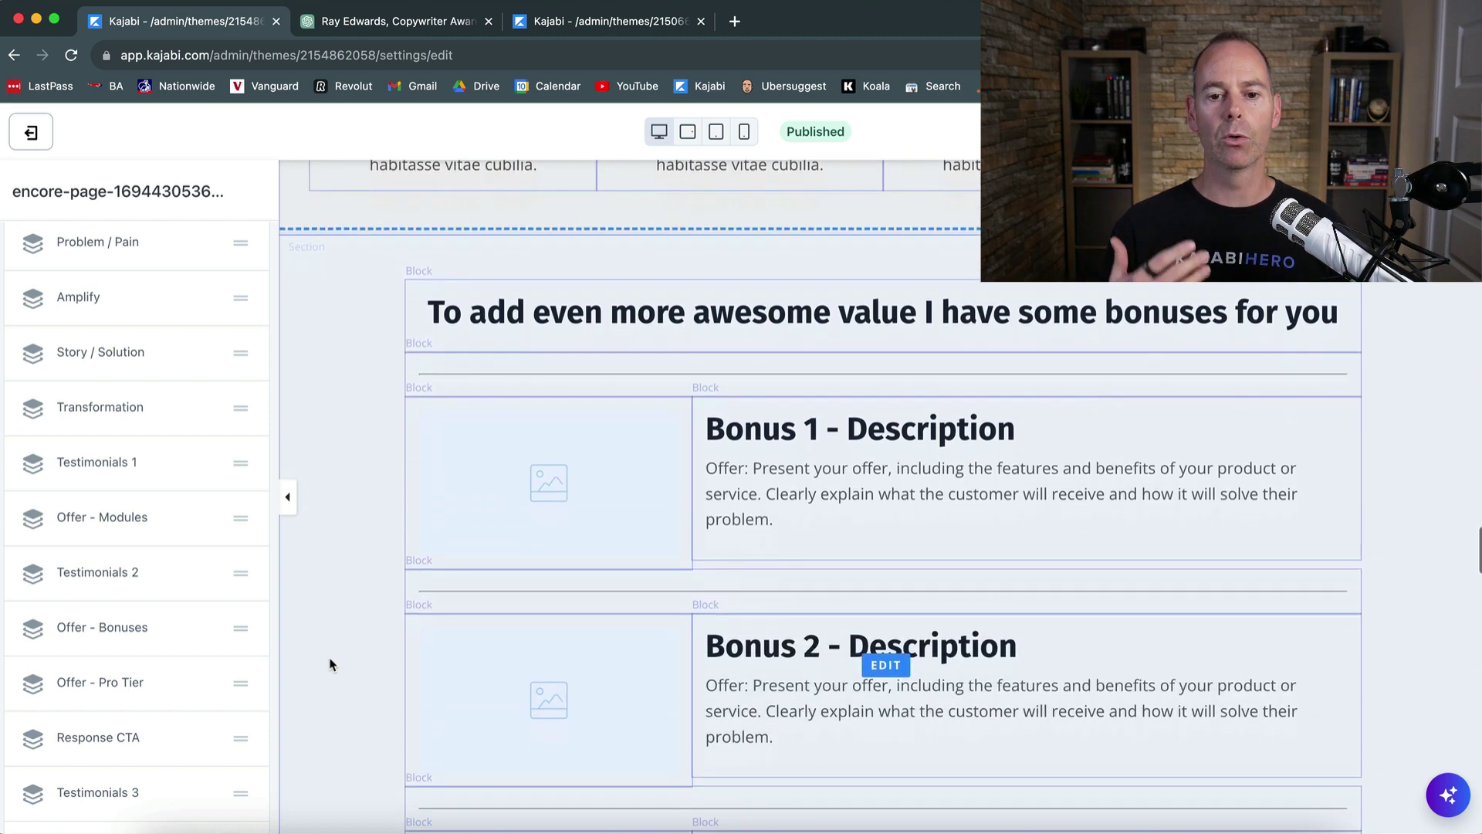
Scroll on through the pro tier, pricing, guarantee and FAQ sections.
{"action": "scroll", "coordinate": [332, 664], "scroll_direction": "down", "scroll_amount": 6}
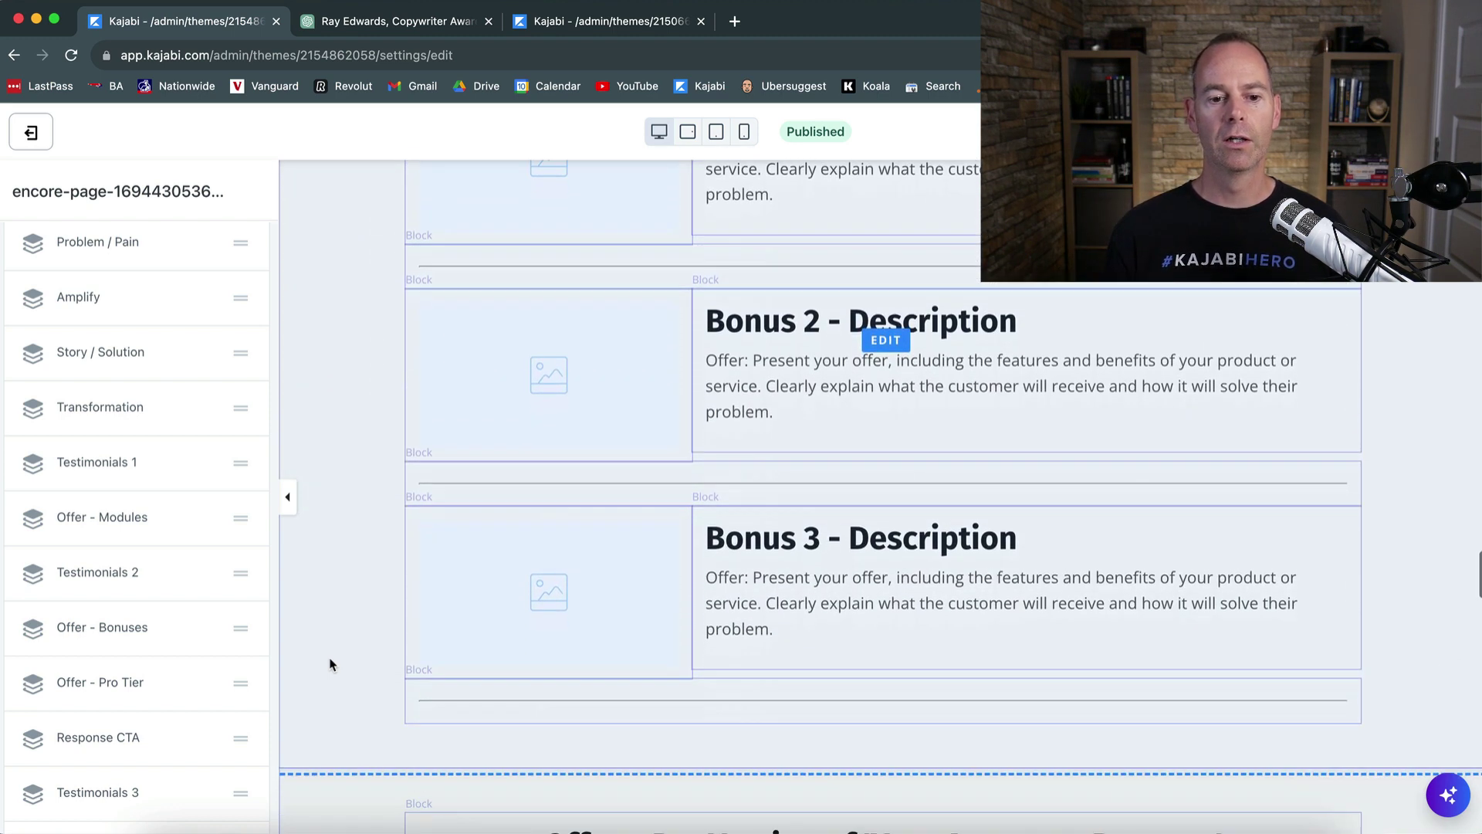
{"action": "scroll", "coordinate": [330, 664], "scroll_direction": "down", "scroll_amount": 4}
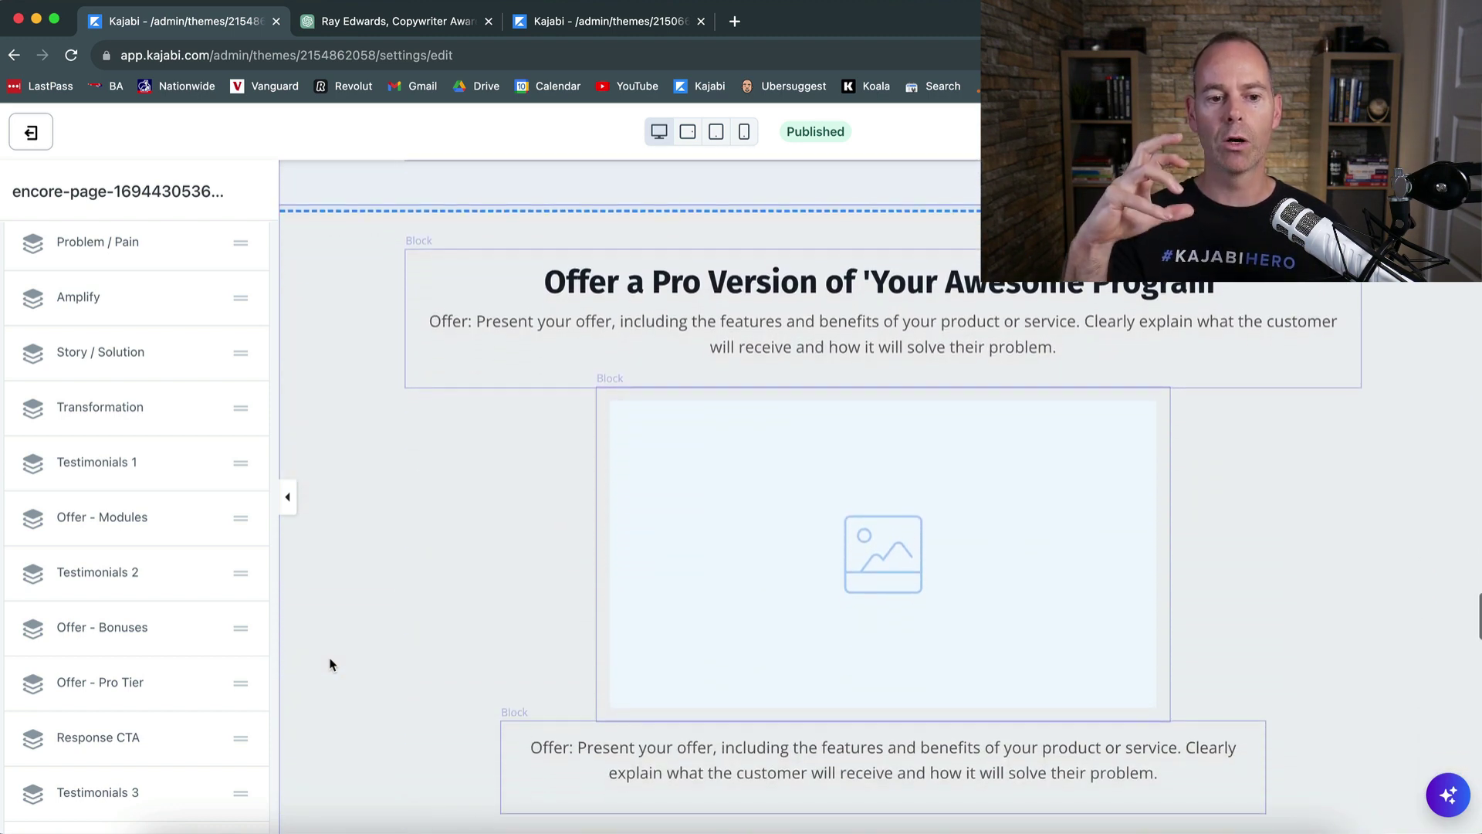
{"action": "scroll", "coordinate": [330, 664], "scroll_direction": "down", "scroll_amount": 1}
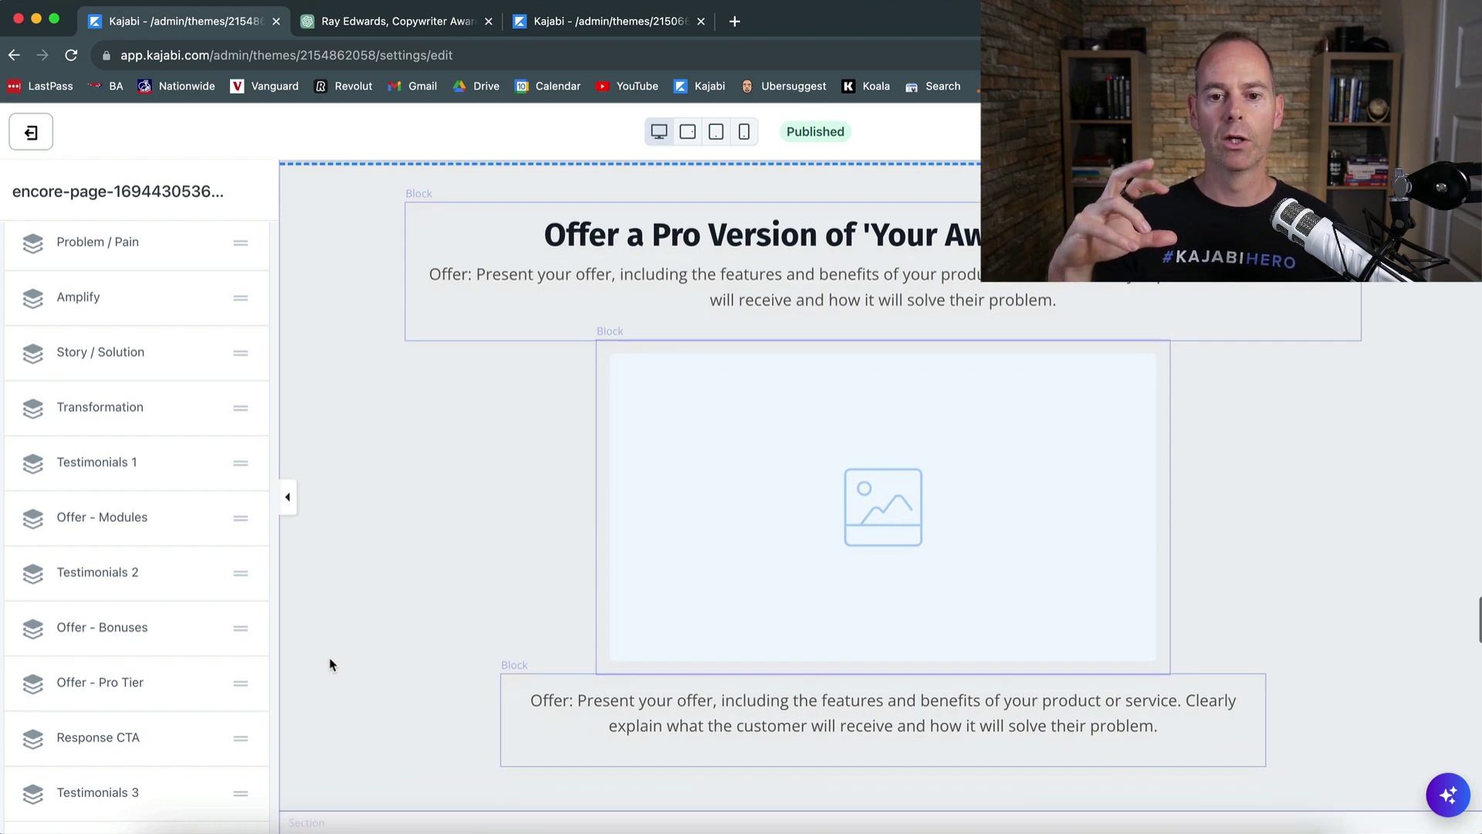
{"action": "scroll", "coordinate": [330, 664], "scroll_direction": "down", "scroll_amount": 6}
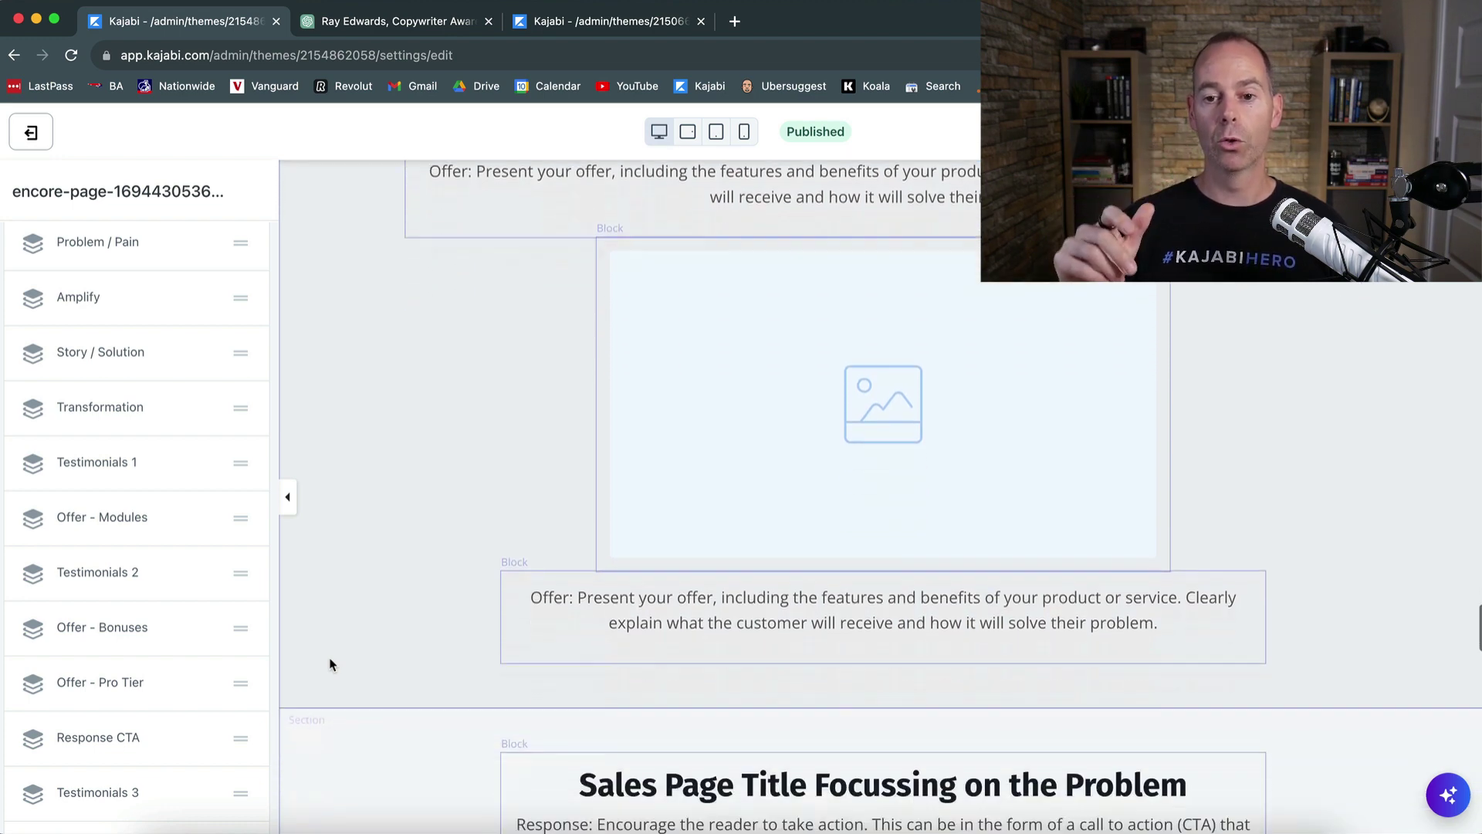
{"action": "scroll", "coordinate": [330, 664], "scroll_direction": "down", "scroll_amount": 3}
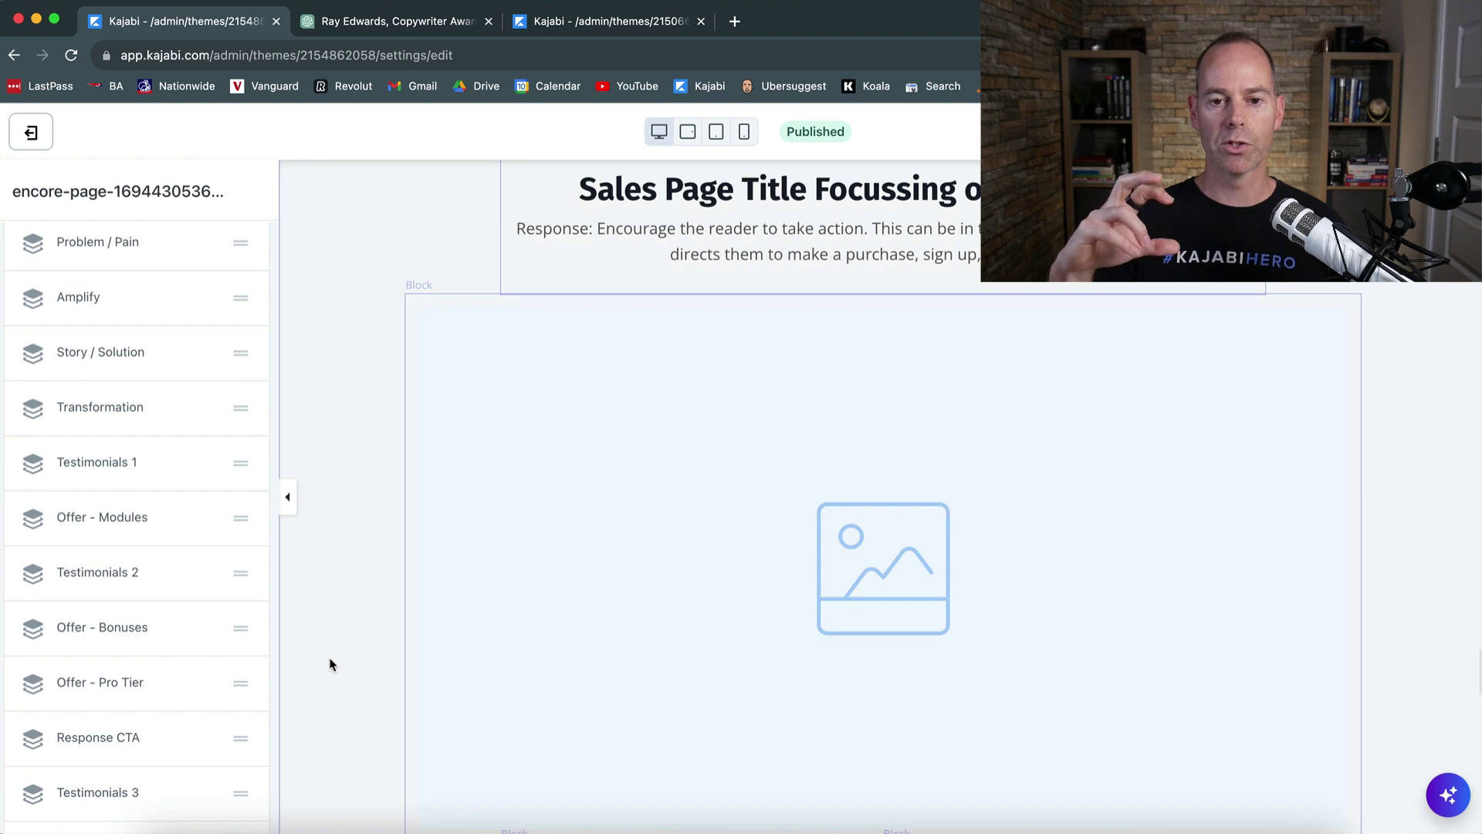
{"action": "scroll", "coordinate": [330, 664], "scroll_direction": "down", "scroll_amount": 8}
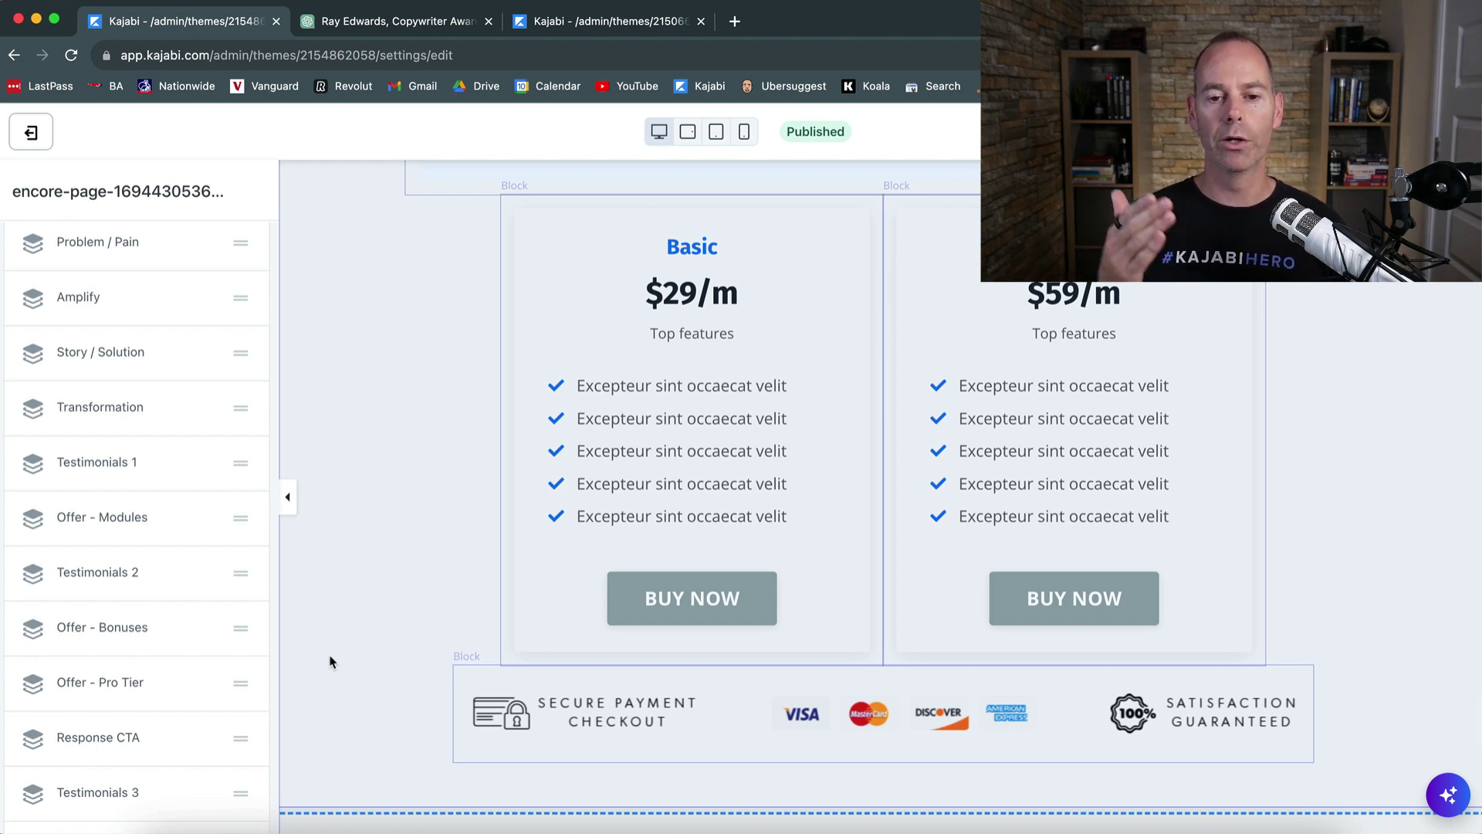
{"action": "scroll", "coordinate": [330, 662], "scroll_direction": "down", "scroll_amount": 8}
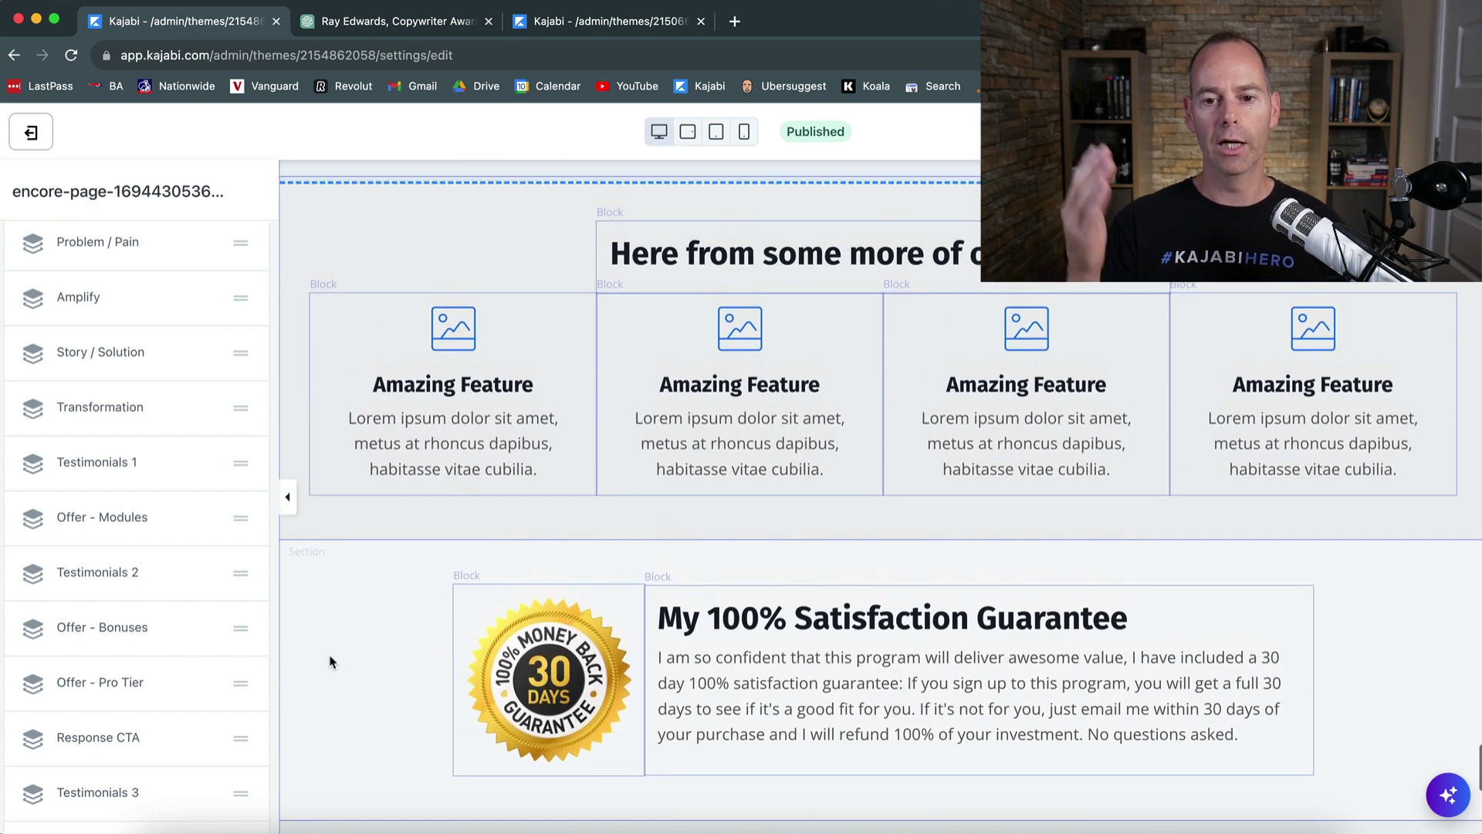
{"action": "scroll", "coordinate": [330, 663], "scroll_direction": "down", "scroll_amount": 4}
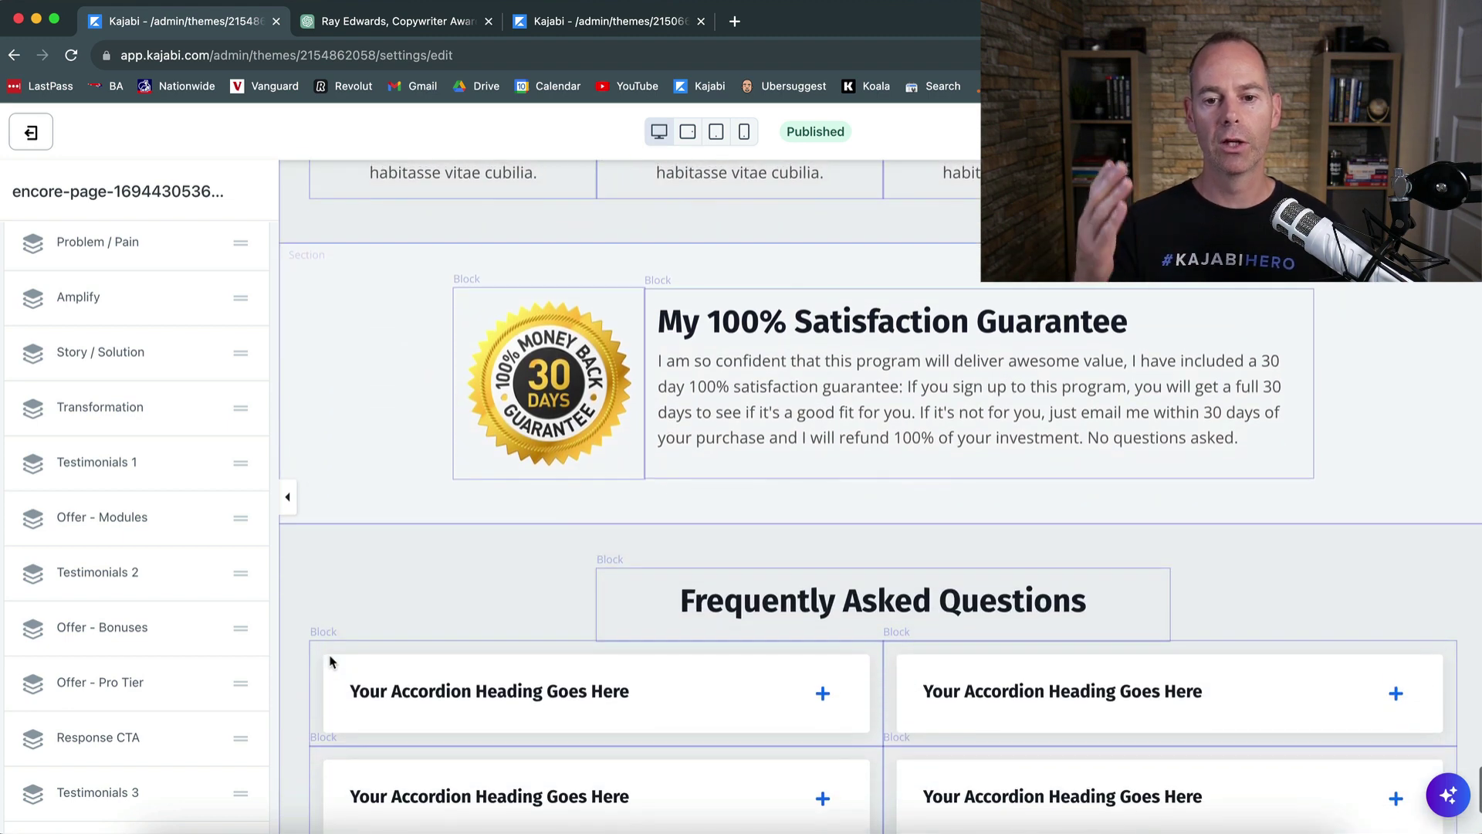
{"action": "scroll", "coordinate": [330, 662], "scroll_direction": "down", "scroll_amount": 4}
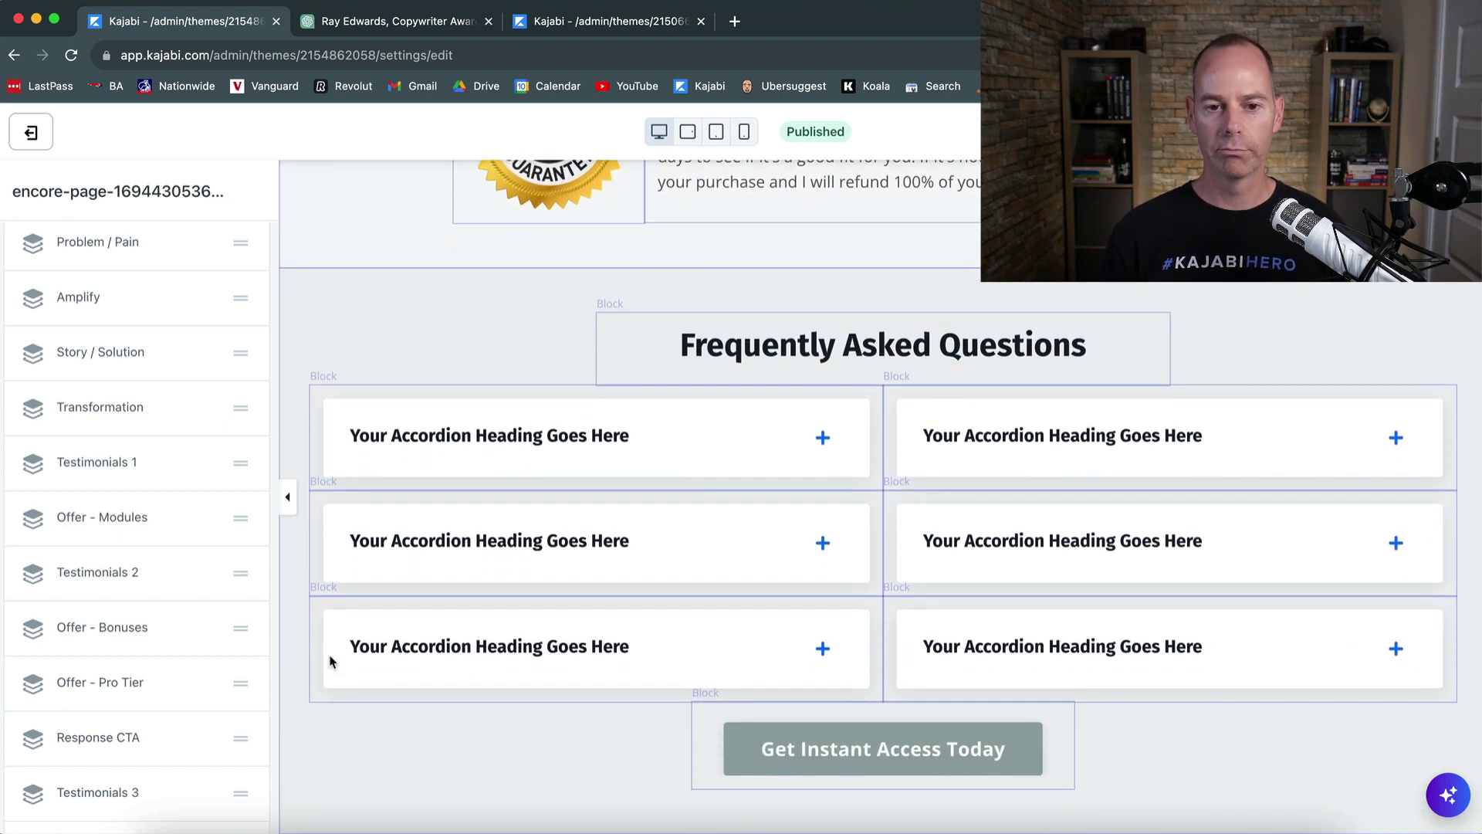
{"action": "scroll", "coordinate": [364, 337], "scroll_direction": "up", "scroll_amount": 1}
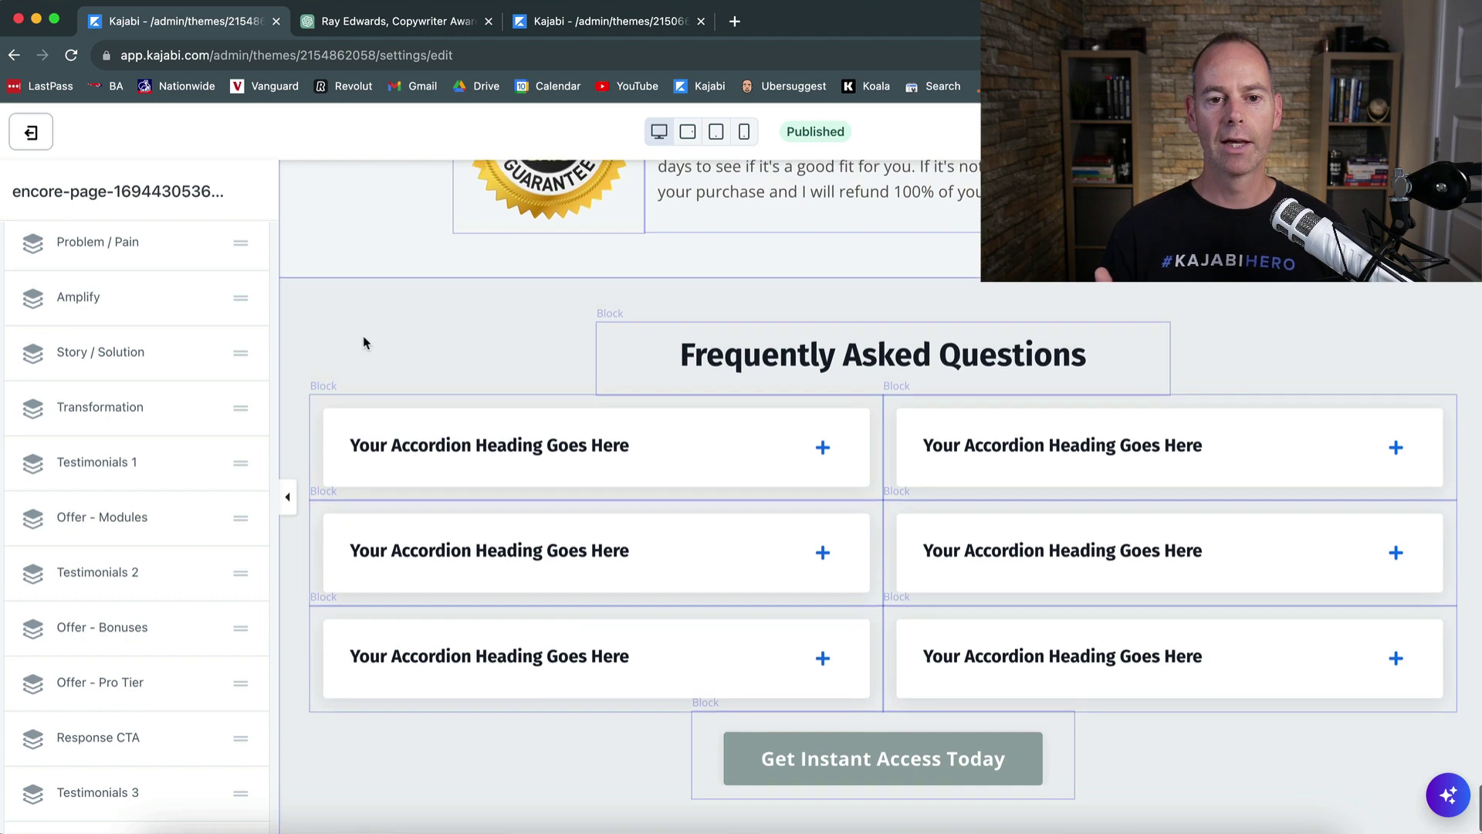
{"action": "left_click", "coordinate": [373, 21]}
{"action": "scroll", "coordinate": [430, 490], "scroll_direction": "up", "scroll_amount": 2}
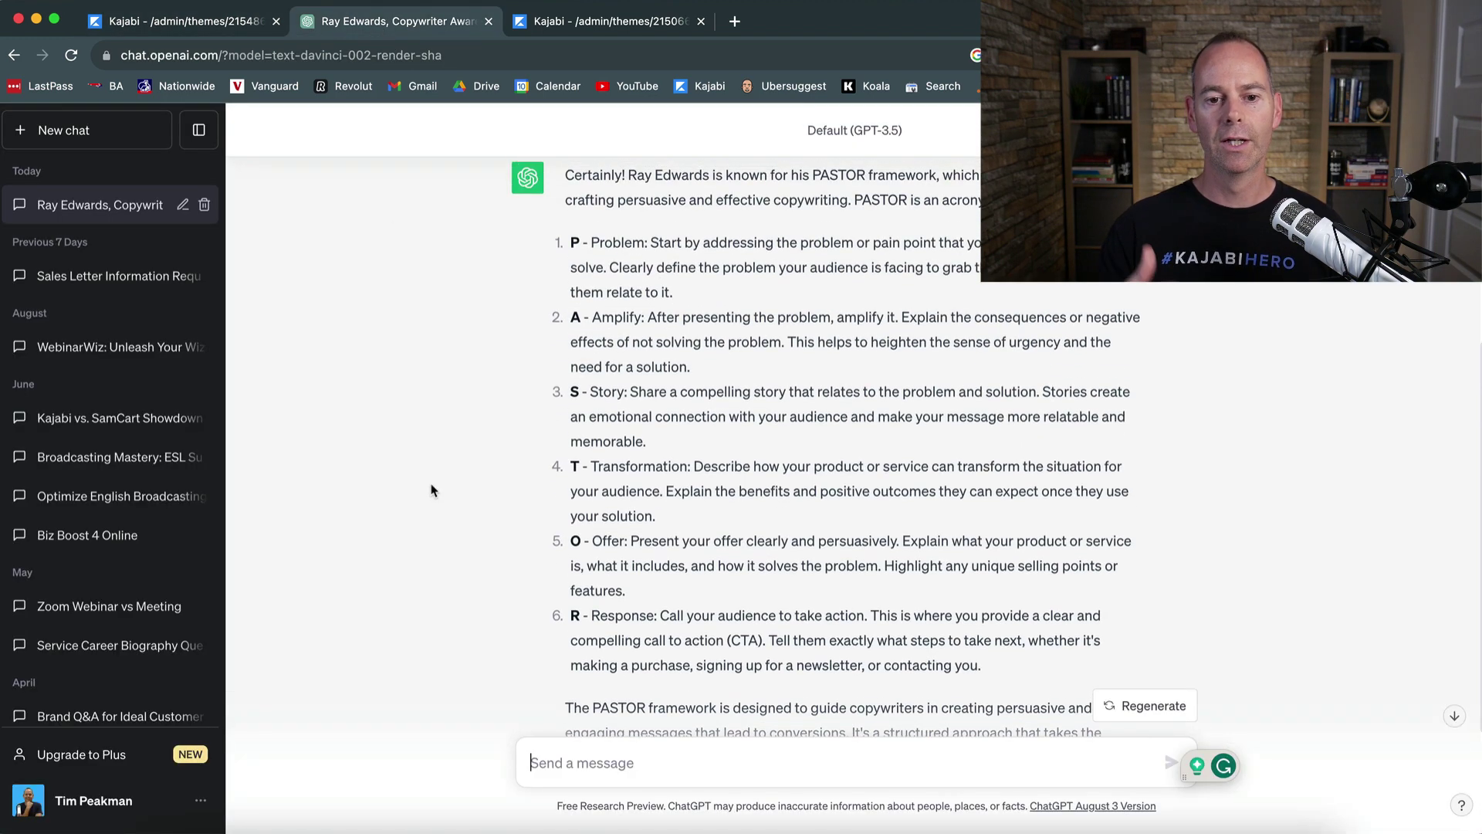
{"action": "scroll", "coordinate": [431, 490], "scroll_direction": "down", "scroll_amount": 1}
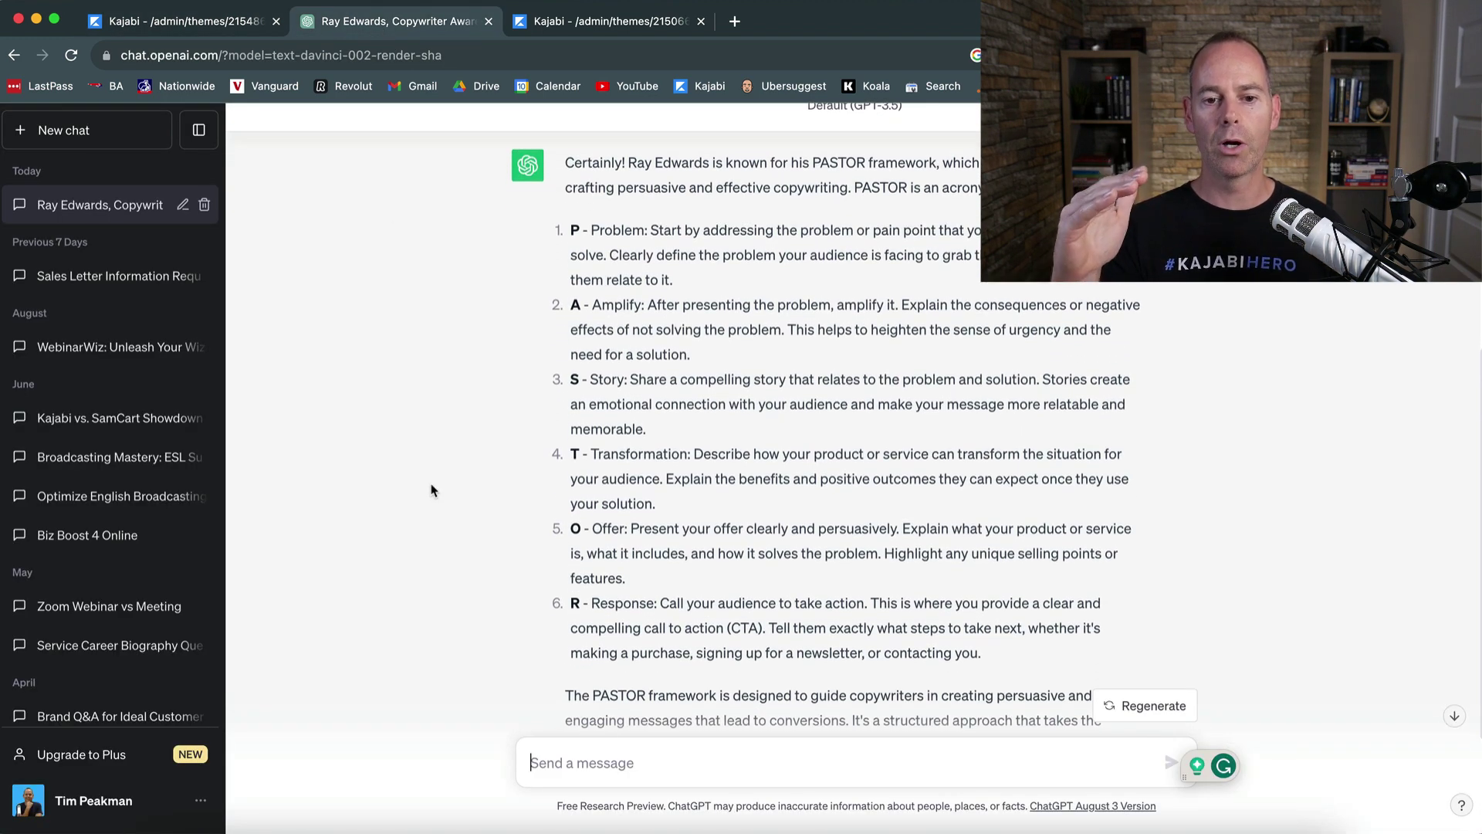
{"action": "scroll", "coordinate": [430, 490], "scroll_direction": "down", "scroll_amount": 1}
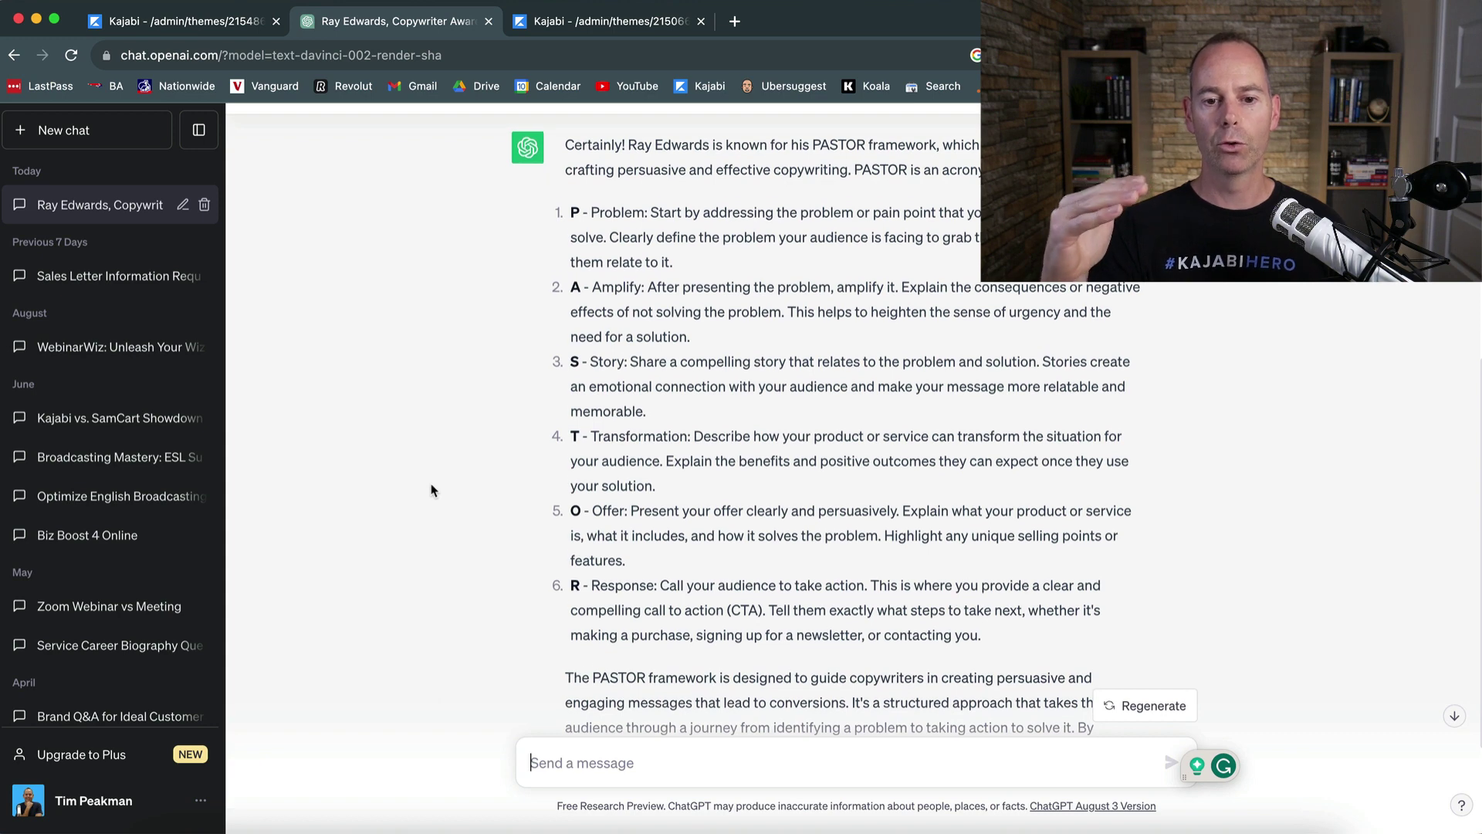
{"action": "scroll", "coordinate": [430, 491], "scroll_direction": "down", "scroll_amount": 1}
{"action": "scroll", "coordinate": [431, 491], "scroll_direction": "down", "scroll_amount": 1}
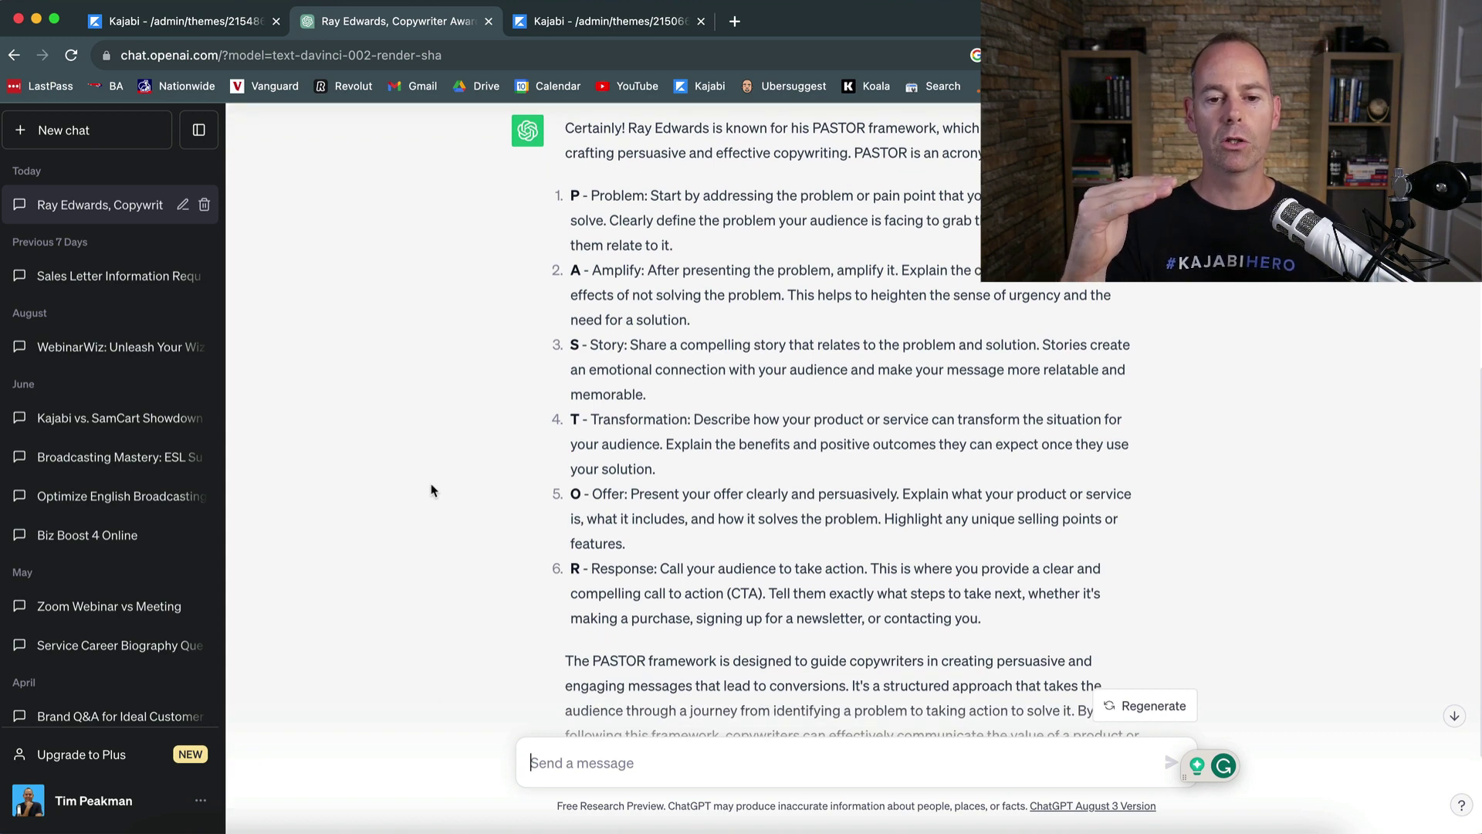
{"action": "scroll", "coordinate": [431, 490], "scroll_direction": "down", "scroll_amount": 1}
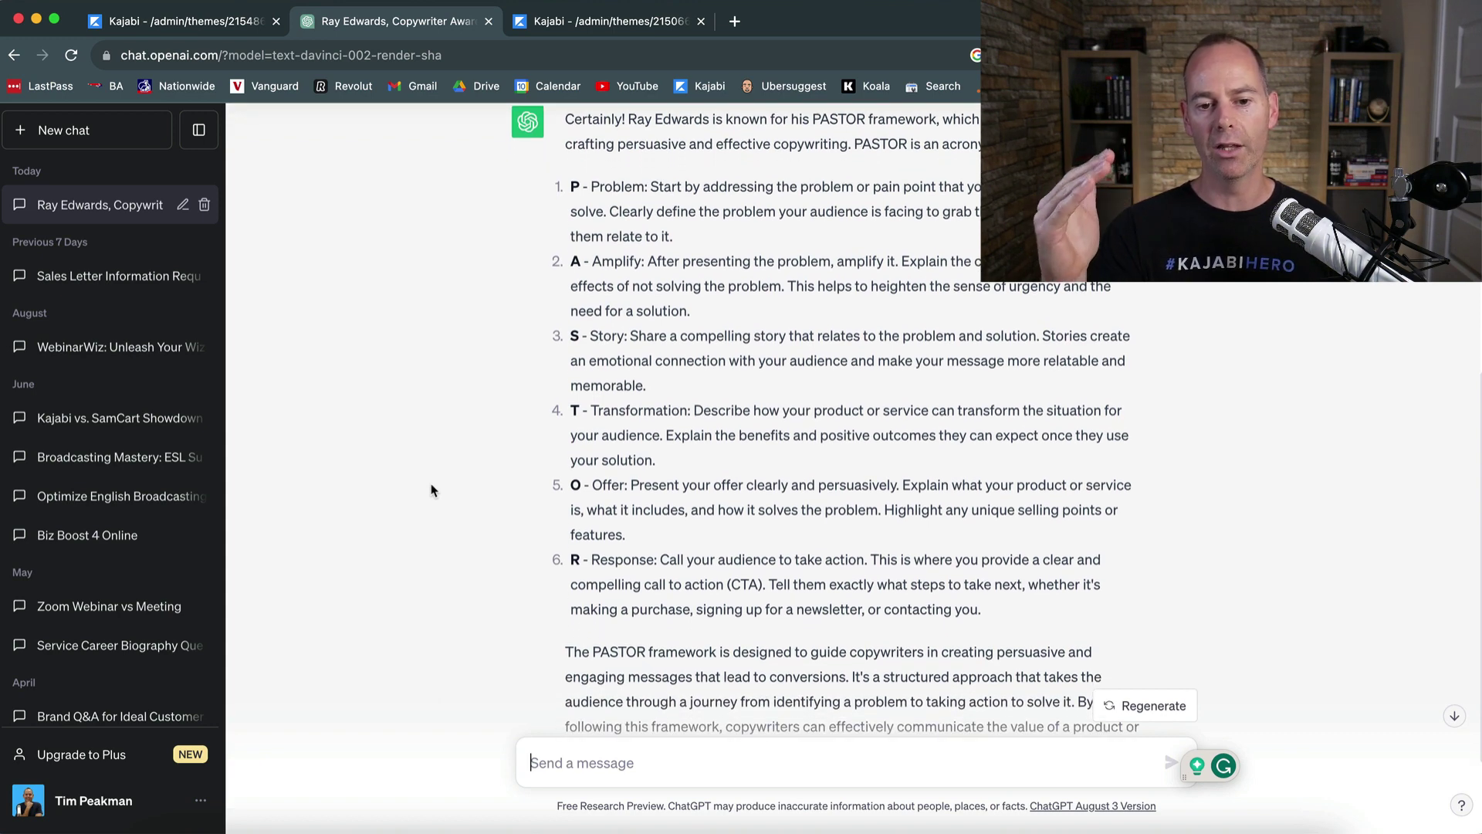
{"action": "scroll", "coordinate": [431, 491], "scroll_direction": "down", "scroll_amount": 2}
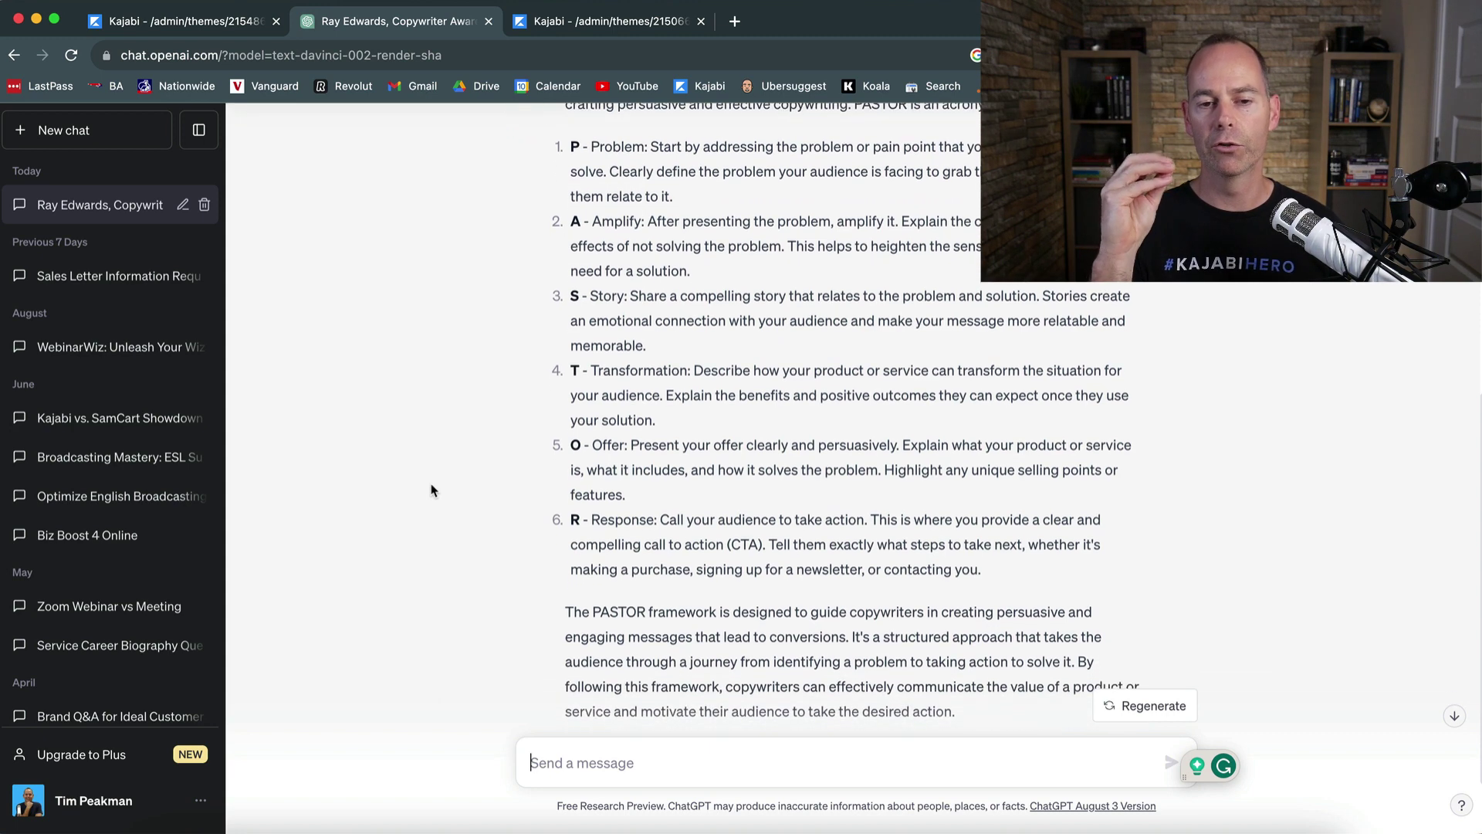
{"action": "scroll", "coordinate": [430, 490], "scroll_direction": "up", "scroll_amount": 3}
{"action": "scroll", "coordinate": [430, 490], "scroll_direction": "down", "scroll_amount": 2}
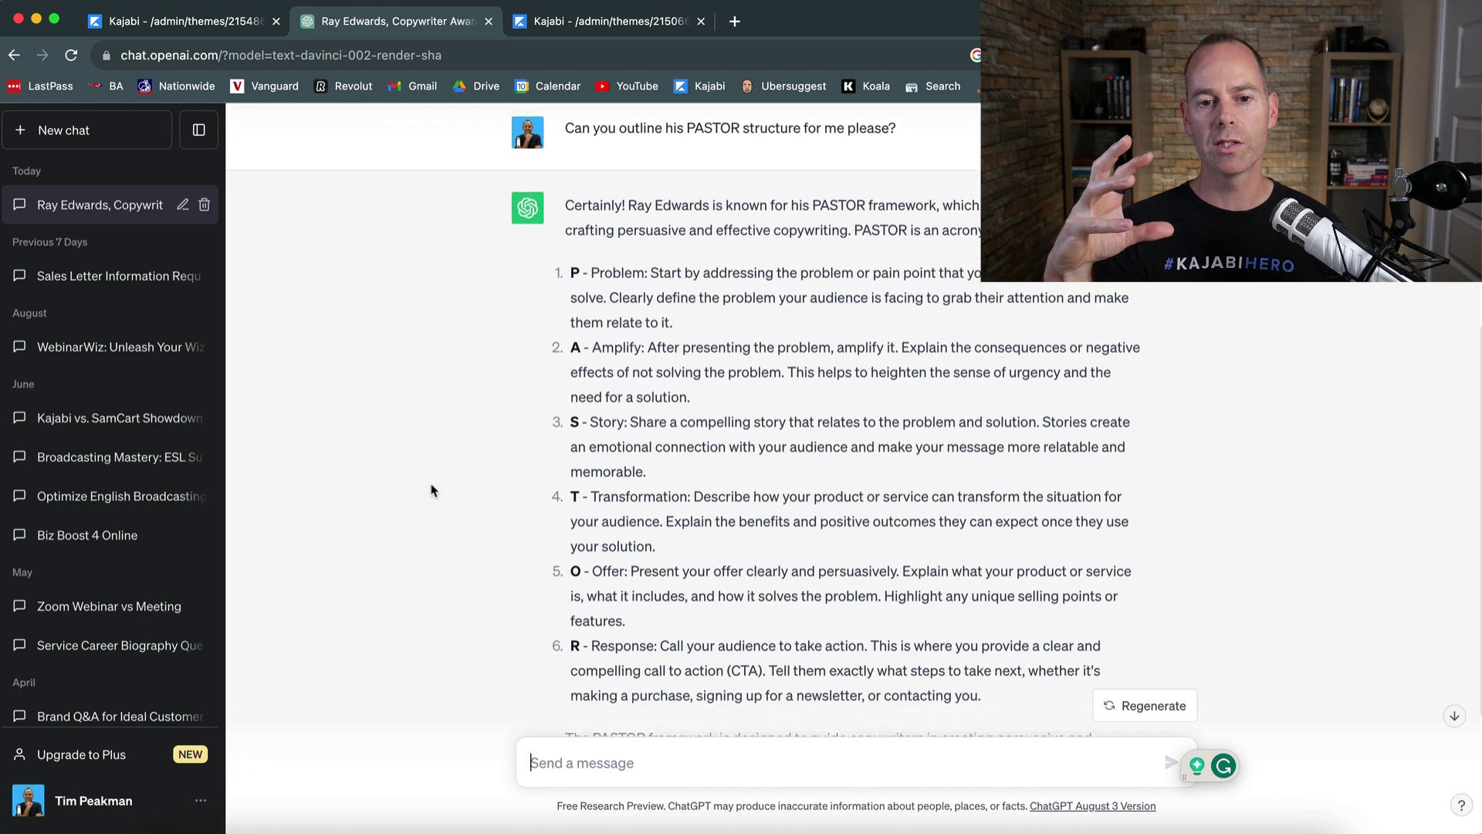
{"action": "scroll", "coordinate": [430, 491], "scroll_direction": "up", "scroll_amount": 1}
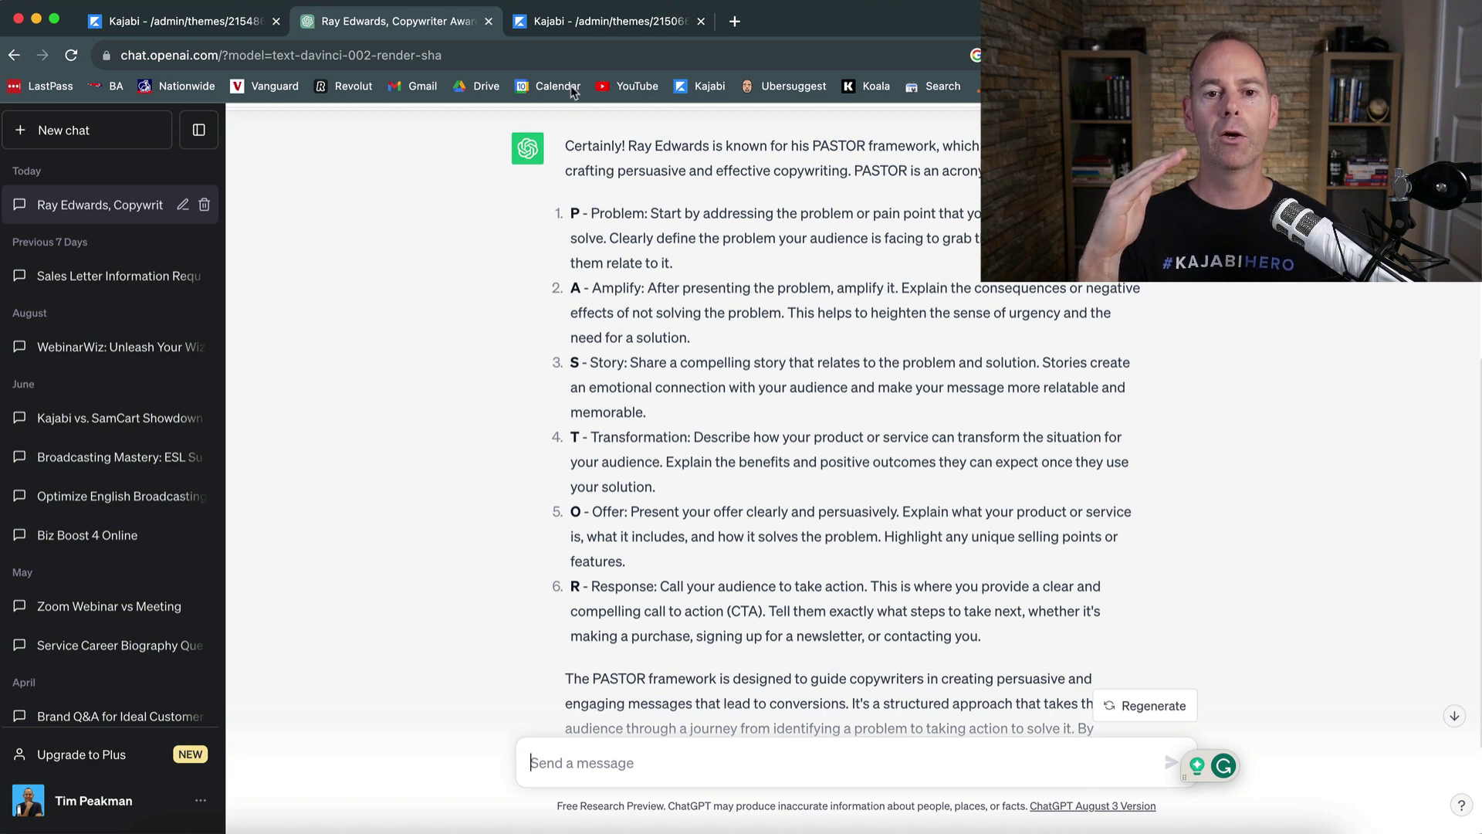
Switch to the Coaching page editor and skim its sections.
{"action": "left_click", "coordinate": [567, 23]}
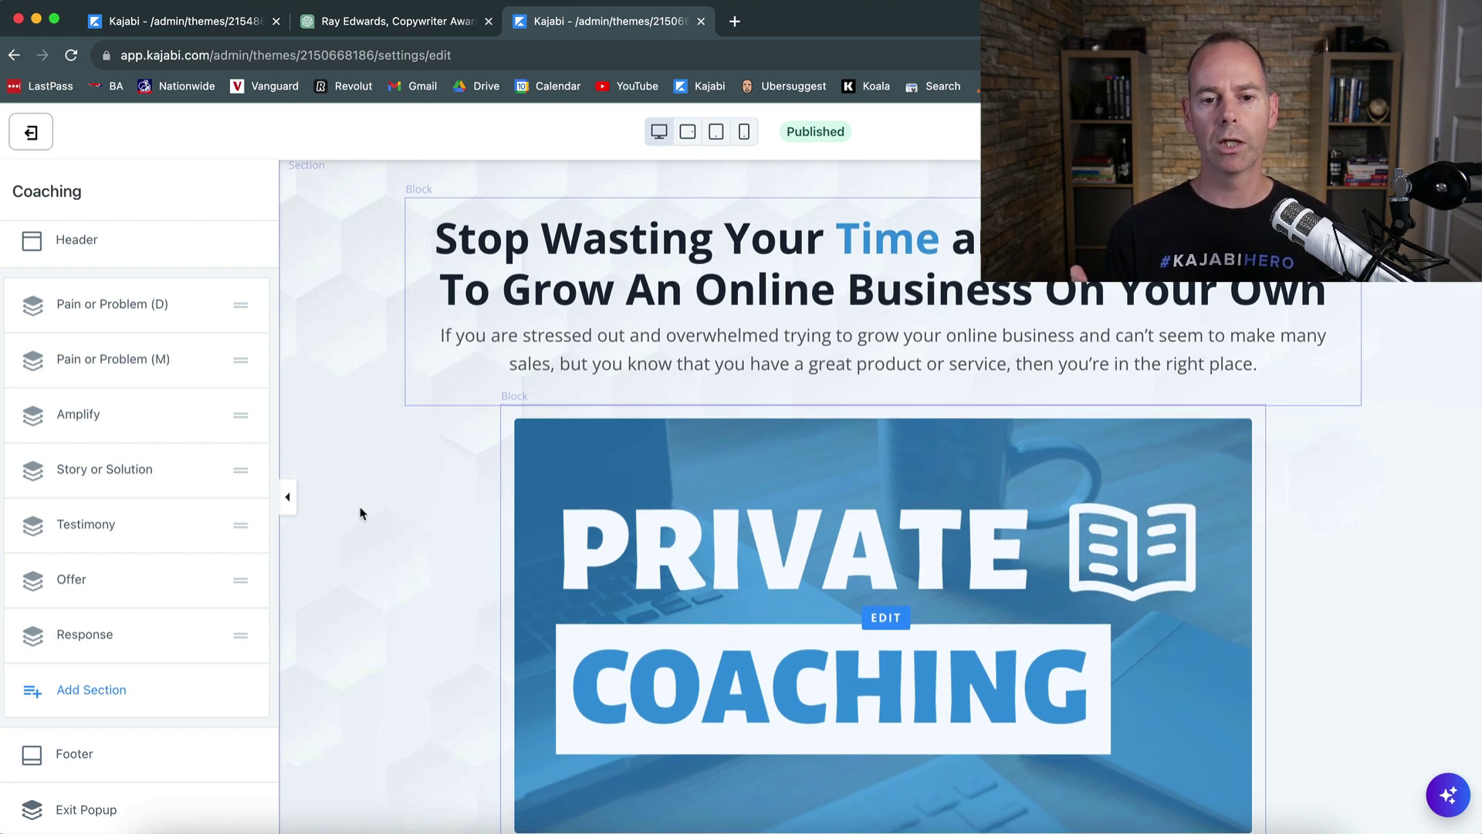
{"action": "scroll", "coordinate": [360, 513], "scroll_direction": "down", "scroll_amount": 1}
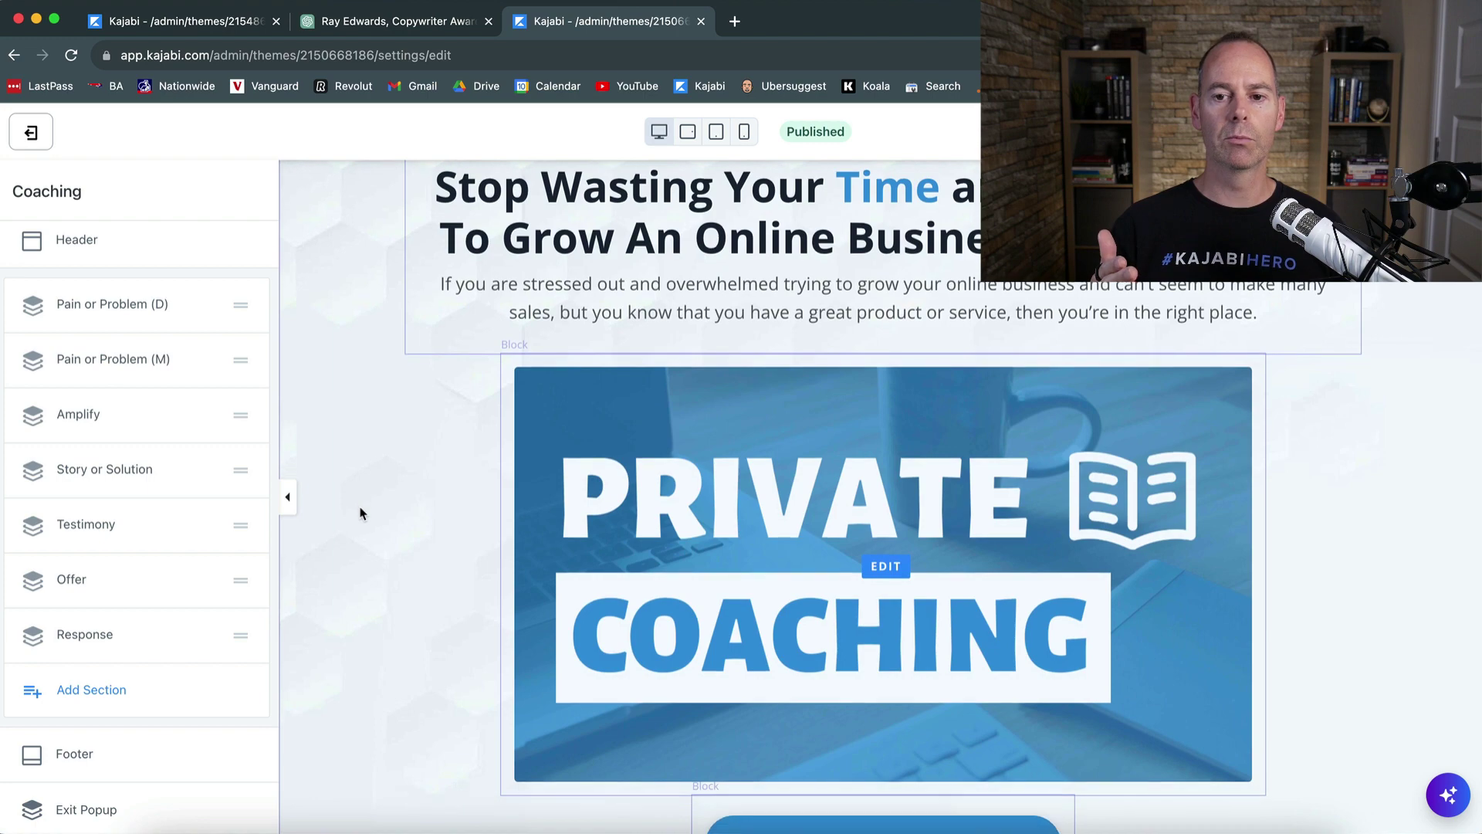
{"action": "scroll", "coordinate": [360, 512], "scroll_direction": "down", "scroll_amount": 1}
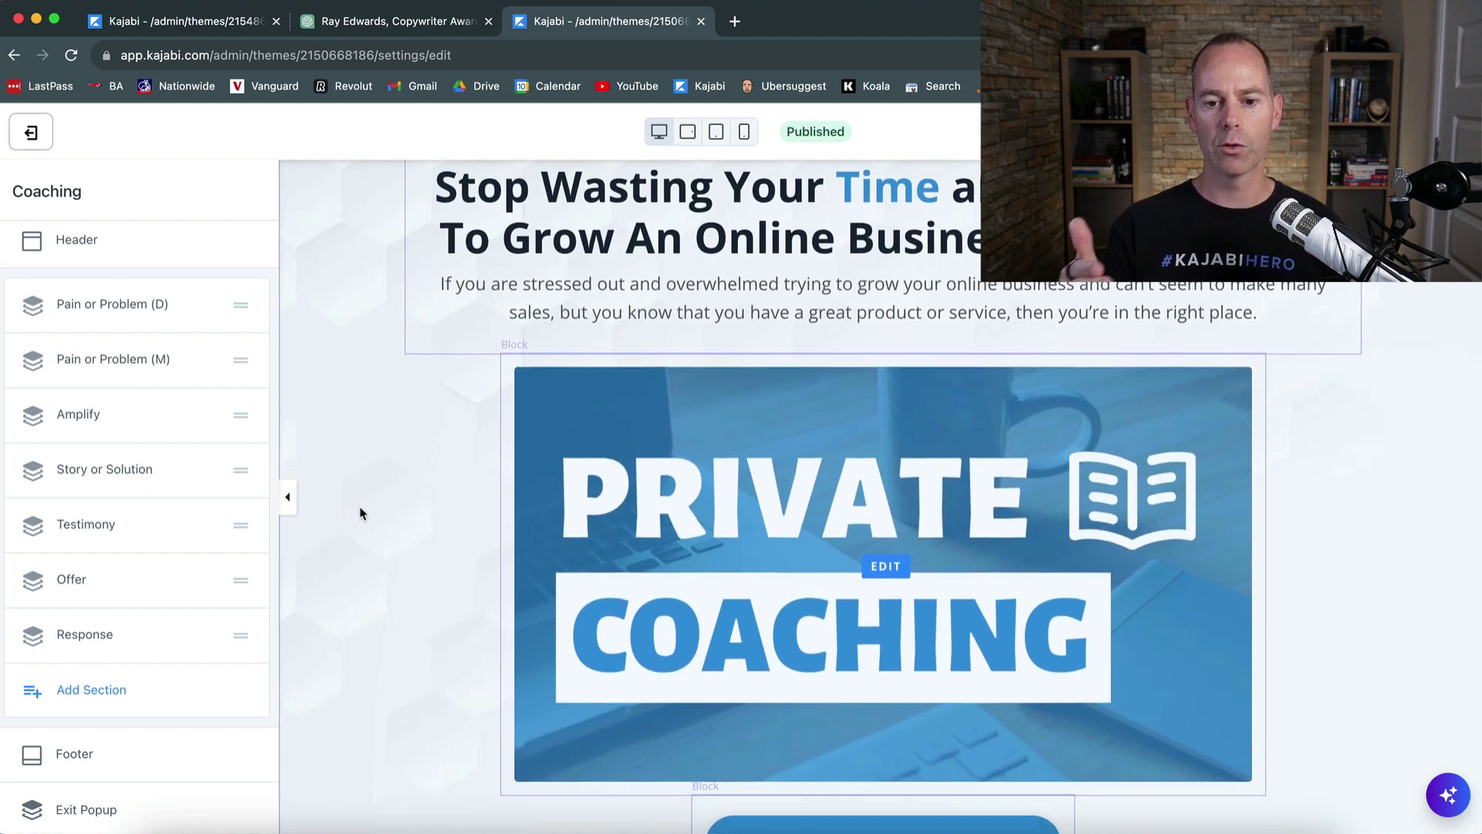
{"action": "scroll", "coordinate": [360, 513], "scroll_direction": "down", "scroll_amount": 5}
{"action": "scroll", "coordinate": [360, 513], "scroll_direction": "up", "scroll_amount": 3}
{"action": "scroll", "coordinate": [360, 512], "scroll_direction": "up", "scroll_amount": 3}
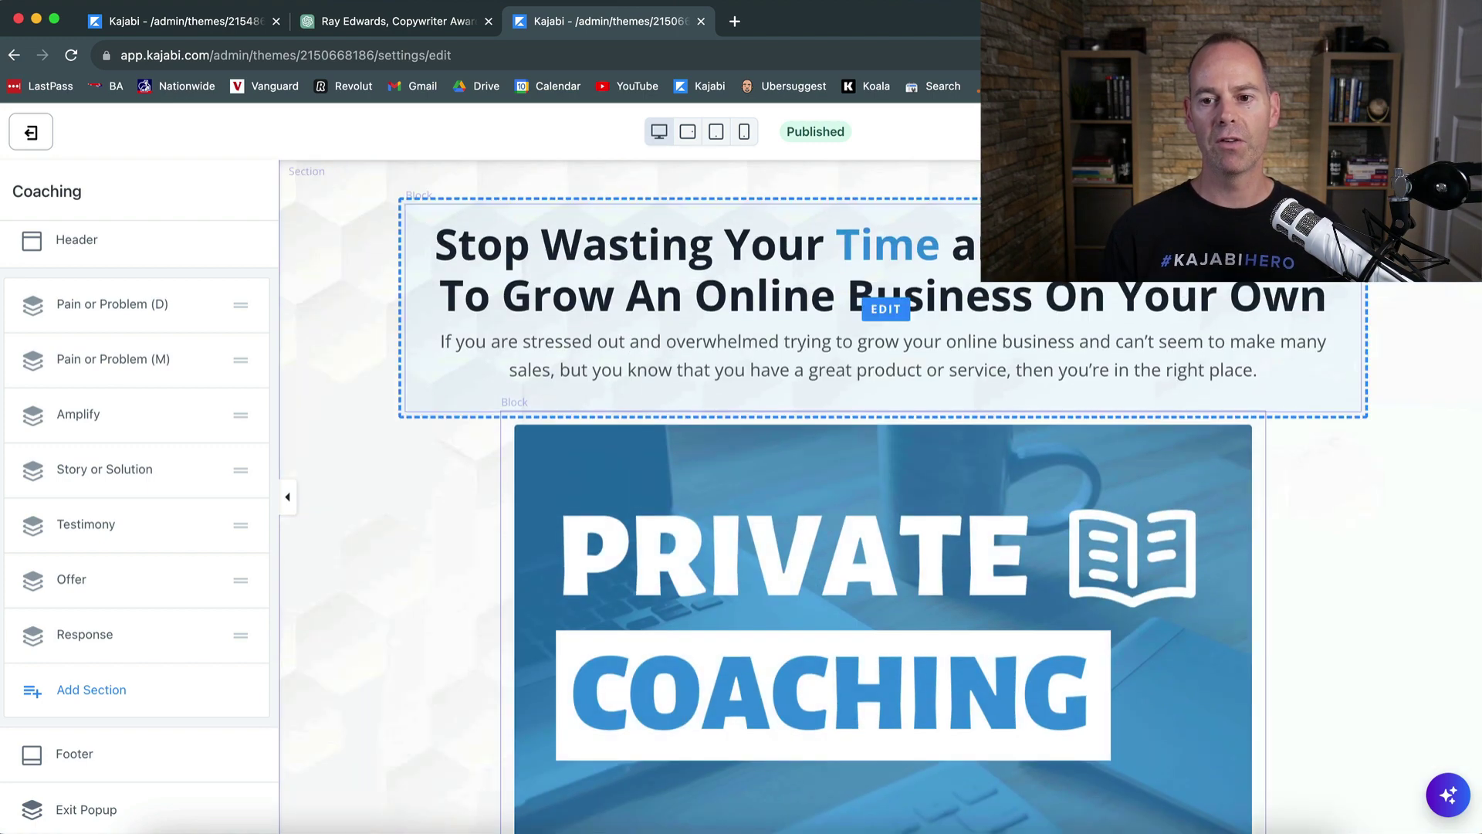
Preview the Private Coaching page in a new tab and scroll down to 'Now it's decision time'.
{"action": "left_click", "coordinate": [1359, 132]}
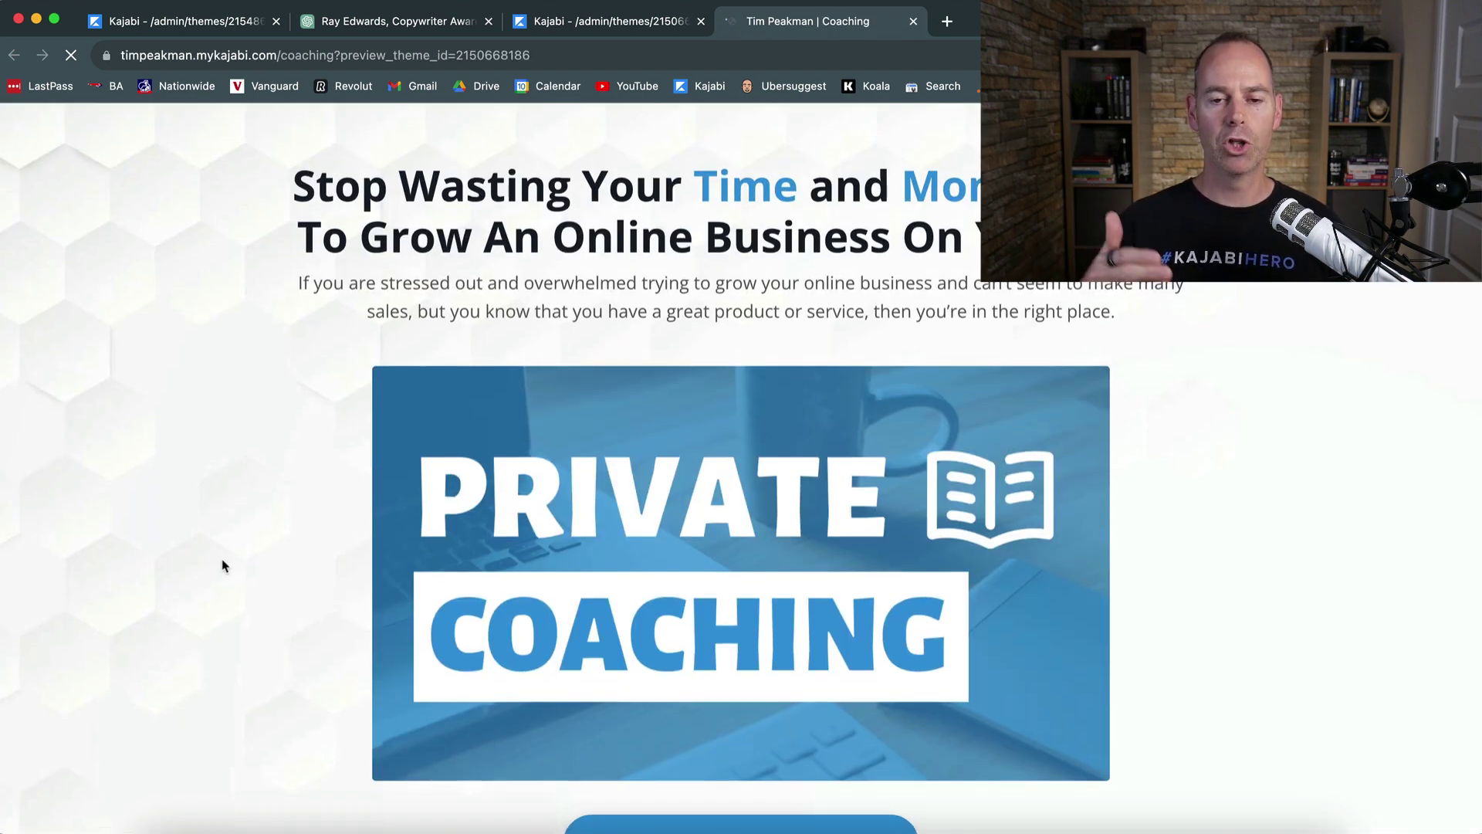
{"action": "scroll", "coordinate": [223, 566], "scroll_direction": "down", "scroll_amount": 3}
{"action": "scroll", "coordinate": [223, 566], "scroll_direction": "down", "scroll_amount": 7}
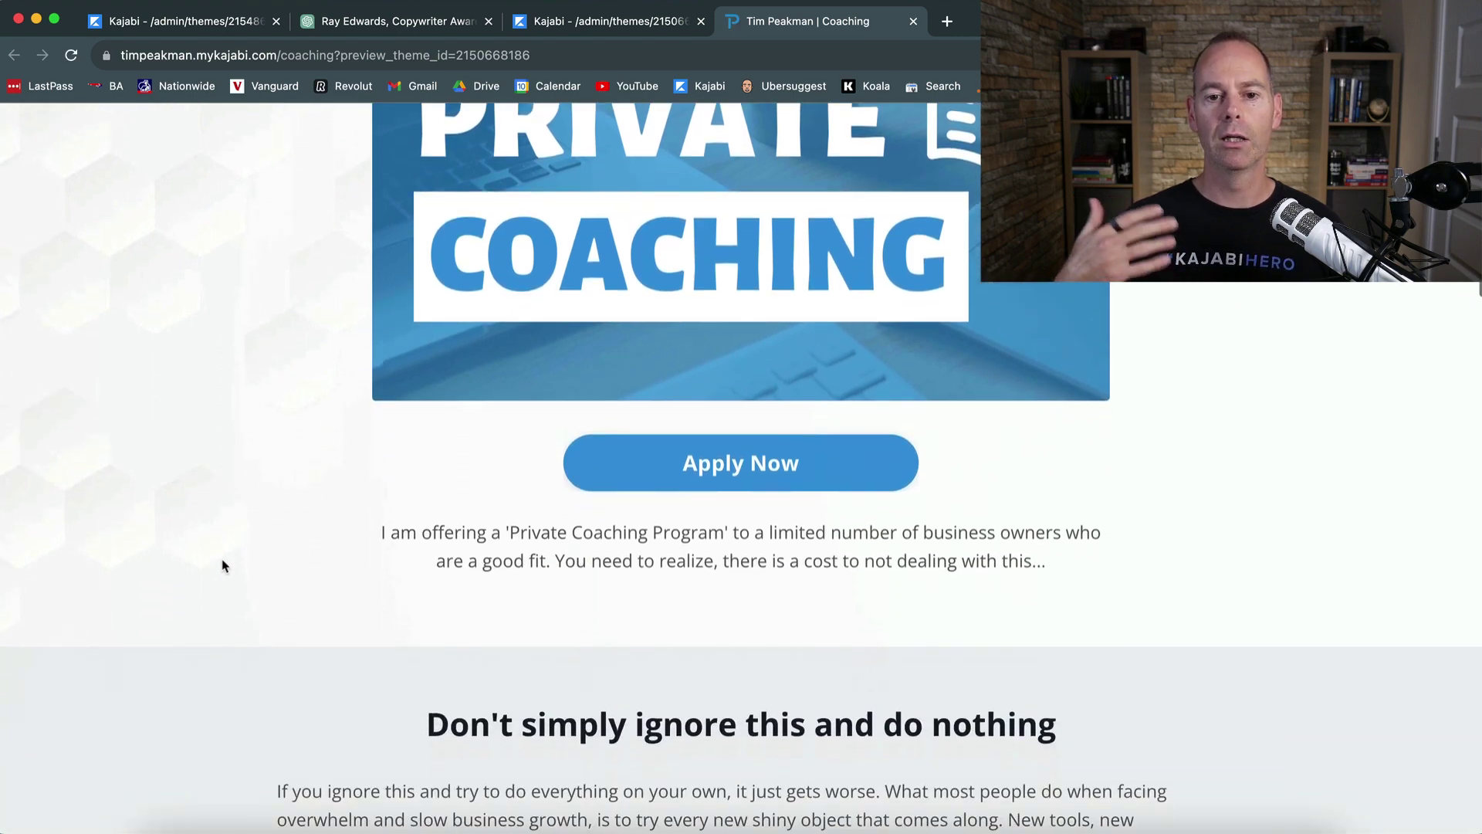
{"action": "scroll", "coordinate": [222, 566], "scroll_direction": "up", "scroll_amount": 8}
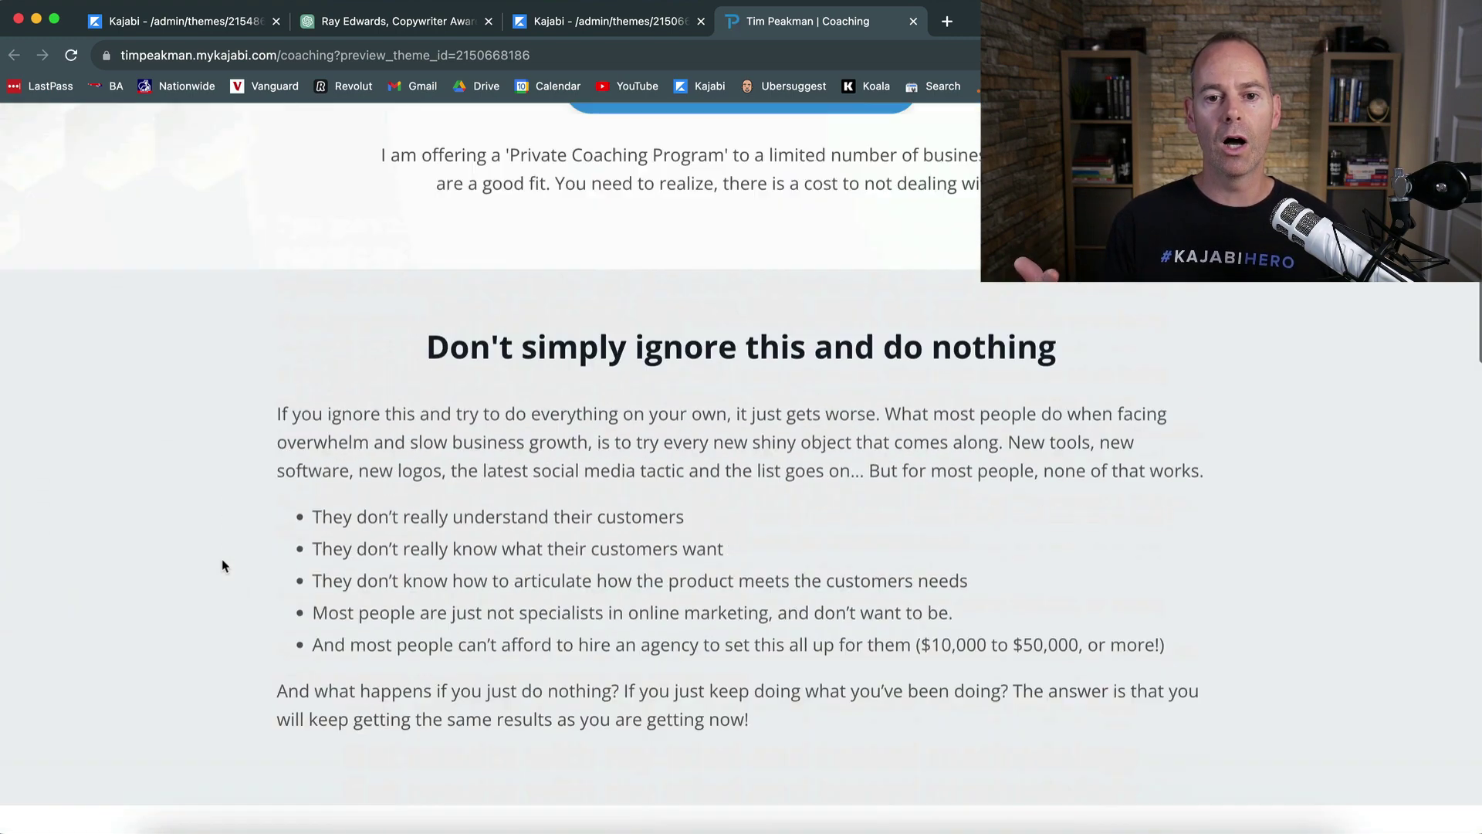
{"action": "scroll", "coordinate": [222, 566], "scroll_direction": "down", "scroll_amount": 10}
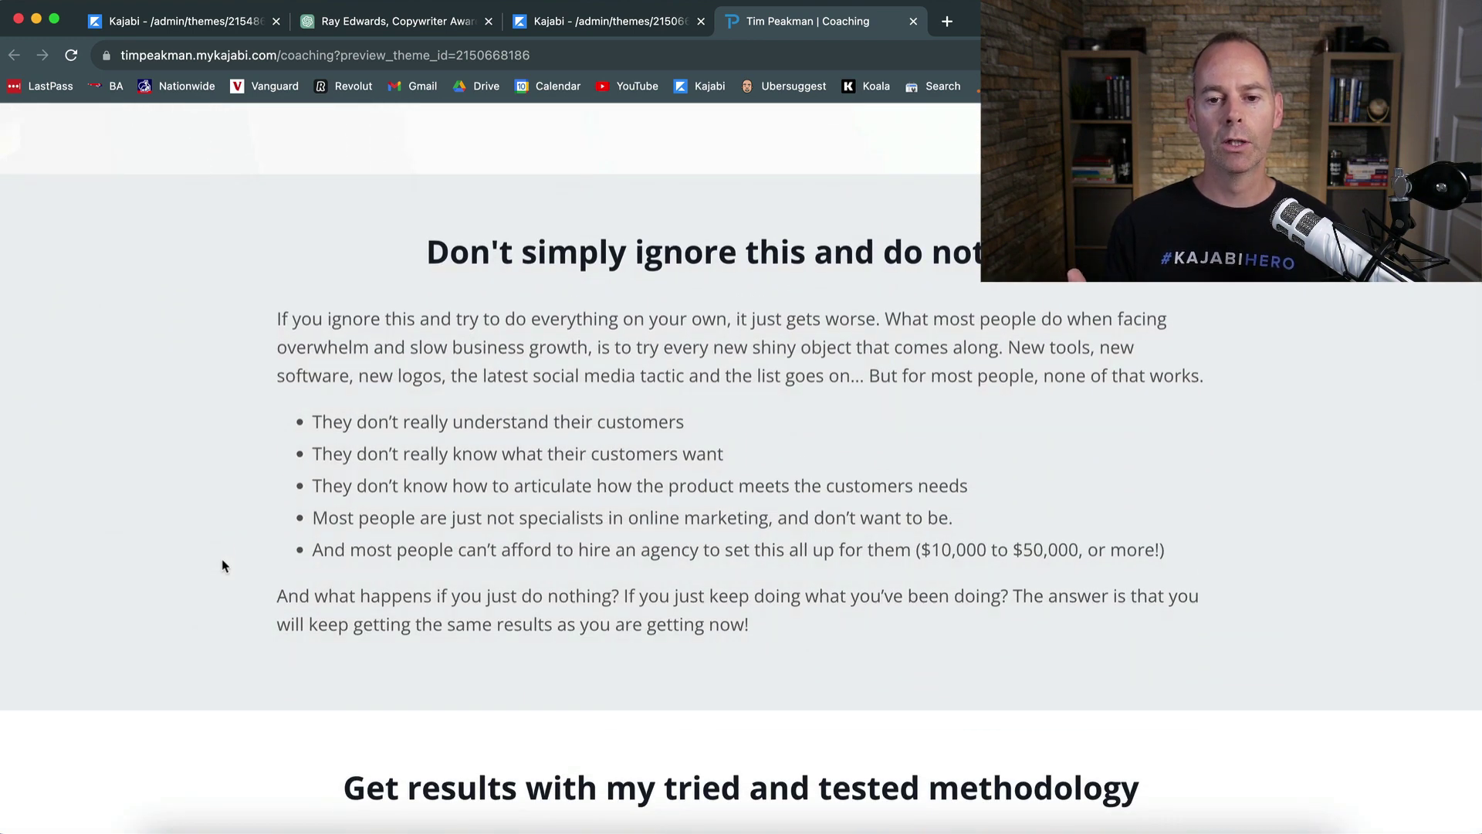
{"action": "scroll", "coordinate": [223, 566], "scroll_direction": "down", "scroll_amount": 1}
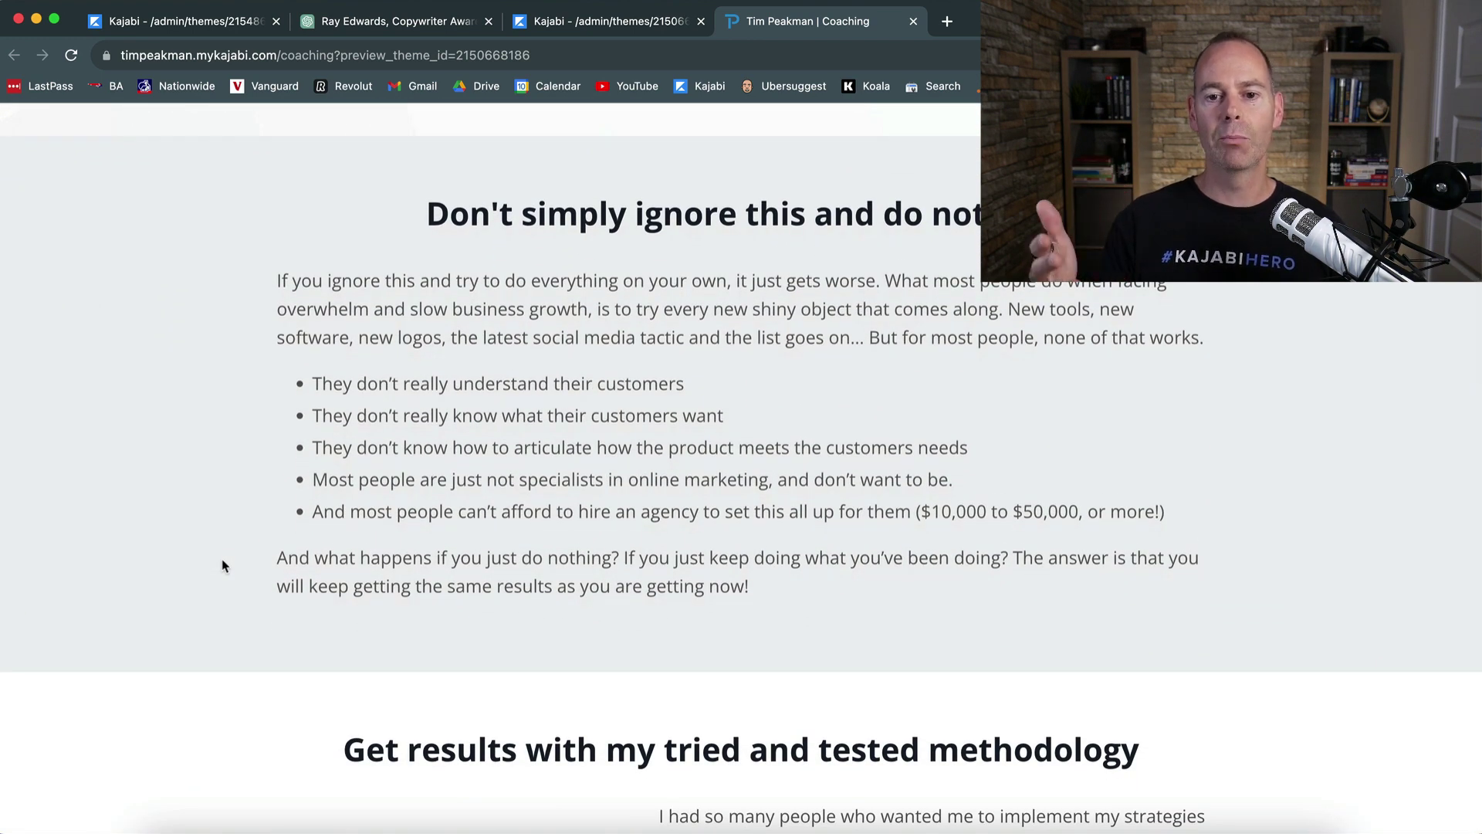
{"action": "scroll", "coordinate": [222, 566], "scroll_direction": "down", "scroll_amount": 8}
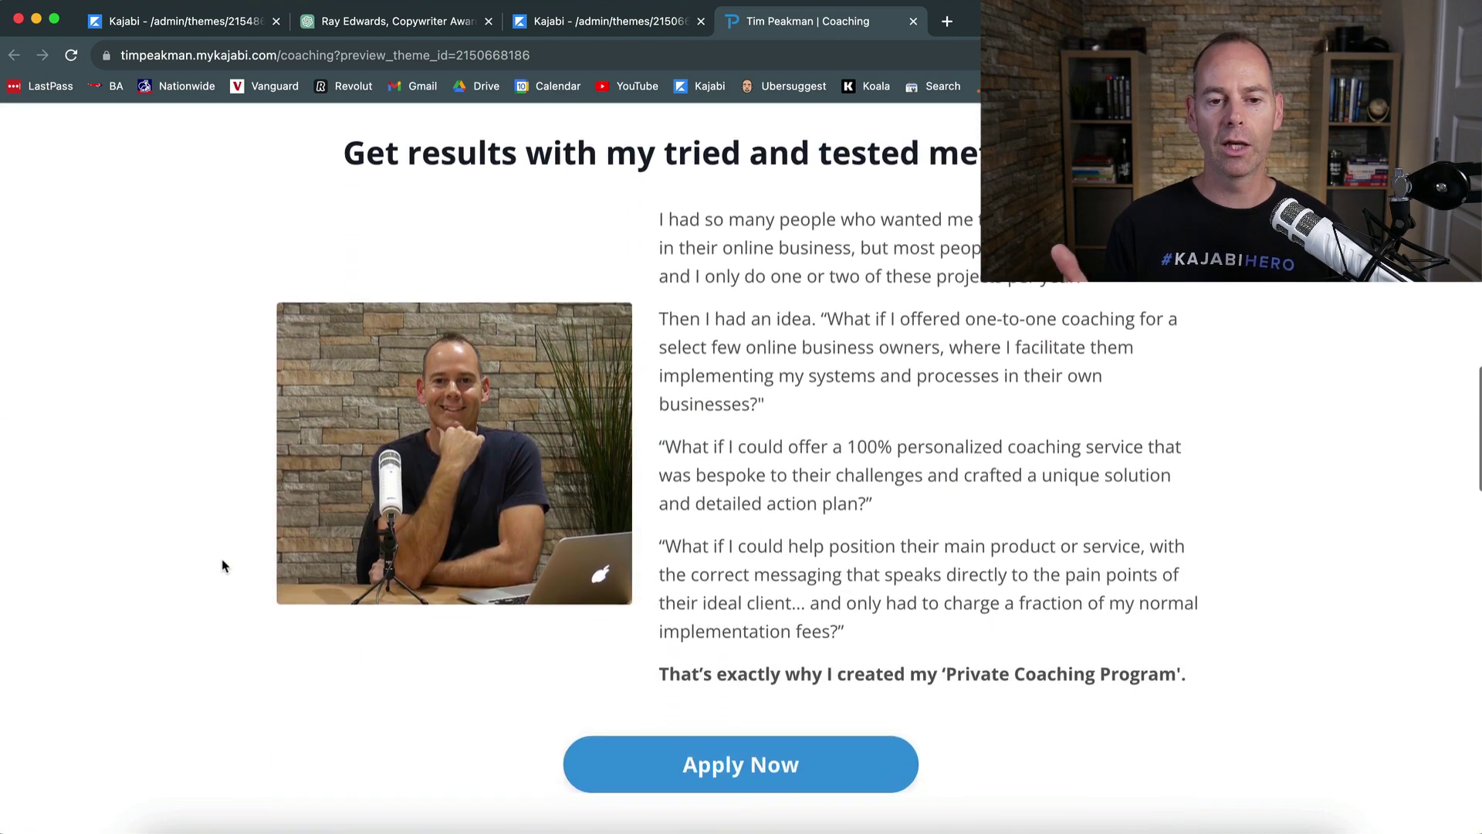
{"action": "scroll", "coordinate": [222, 566], "scroll_direction": "down", "scroll_amount": 2}
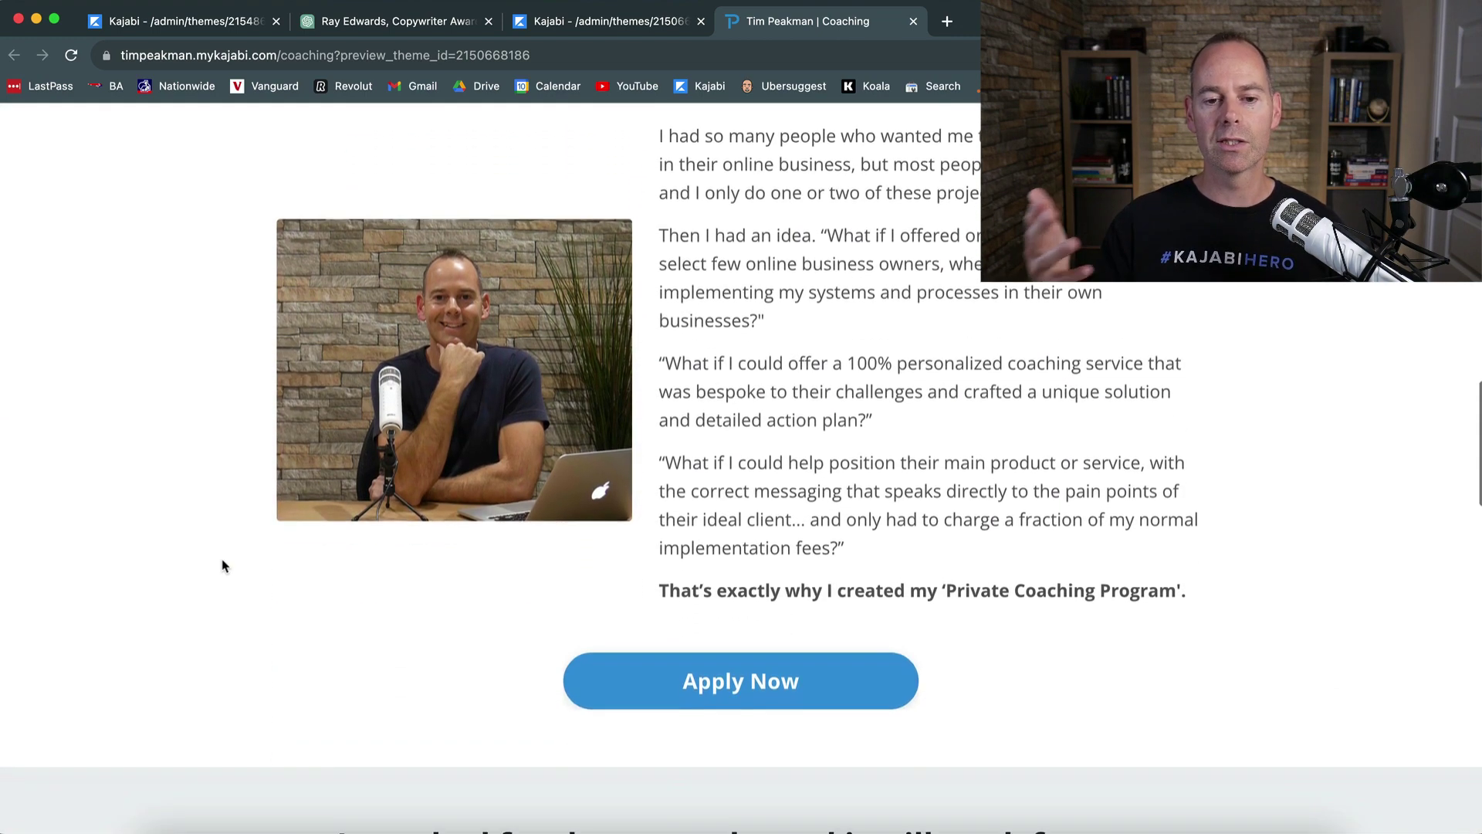
{"action": "scroll", "coordinate": [223, 566], "scroll_direction": "down", "scroll_amount": 13}
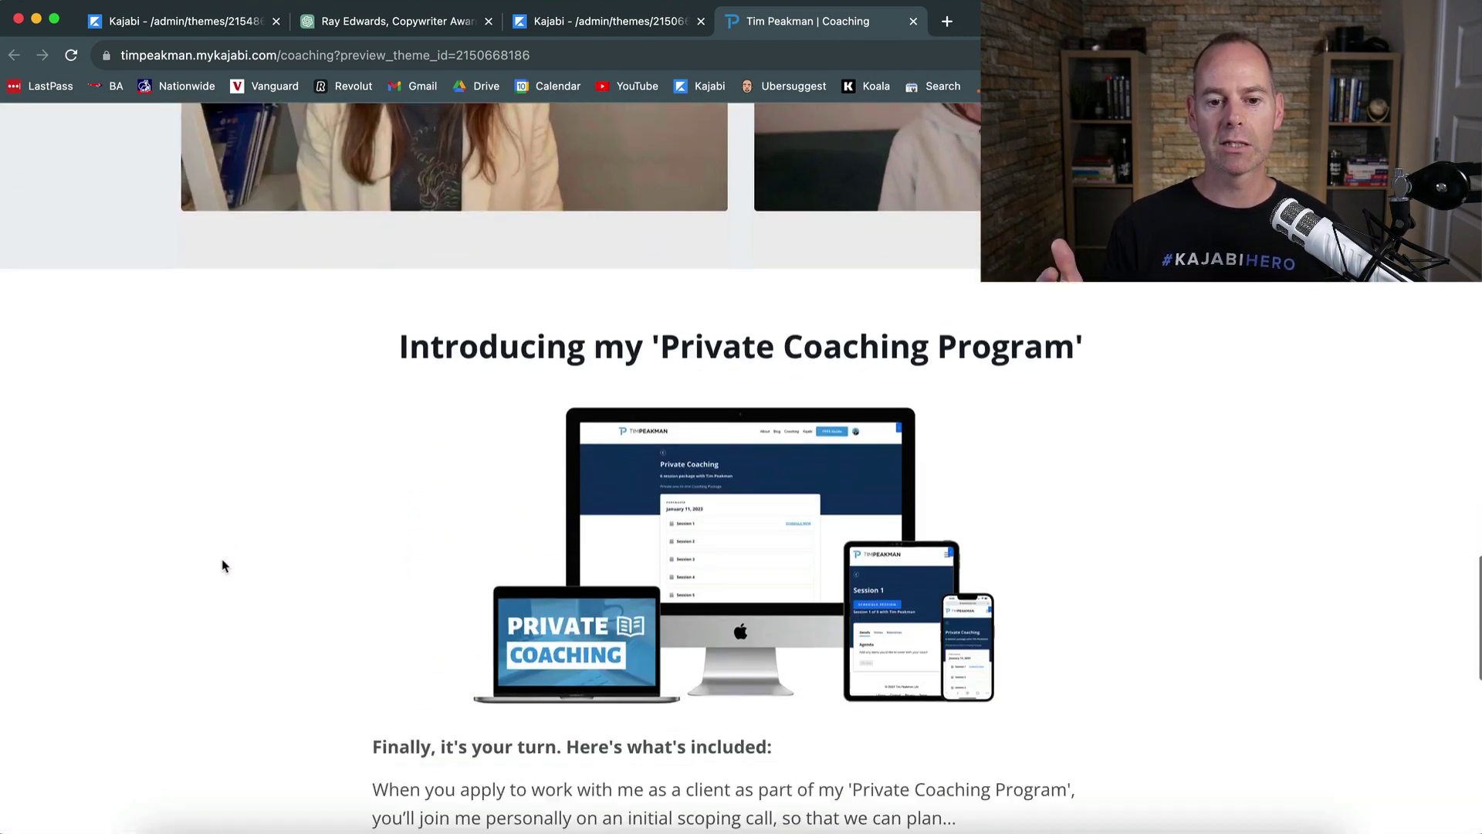
{"action": "scroll", "coordinate": [222, 566], "scroll_direction": "down", "scroll_amount": 2}
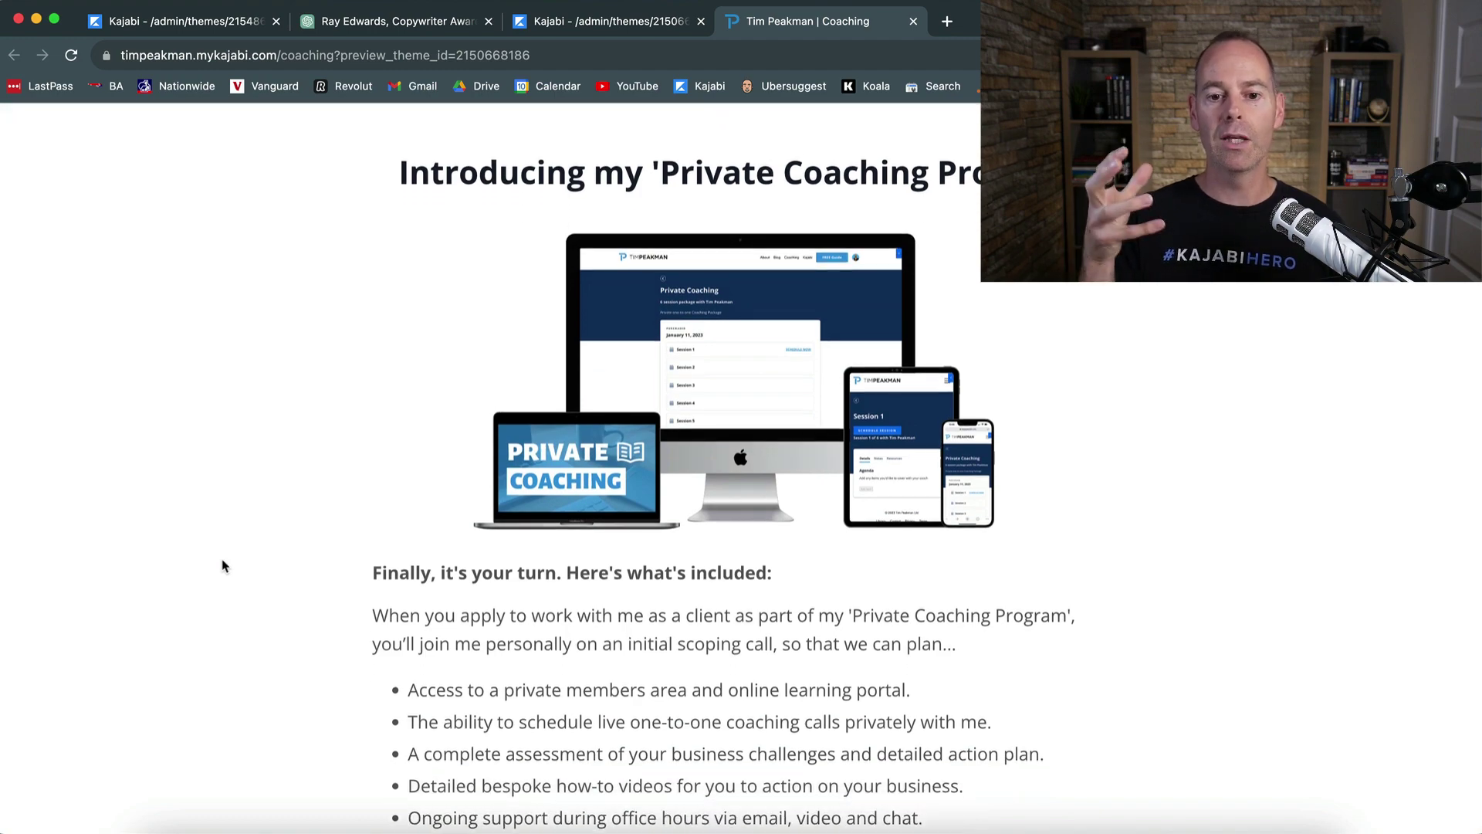
{"action": "scroll", "coordinate": [223, 566], "scroll_direction": "down", "scroll_amount": 9}
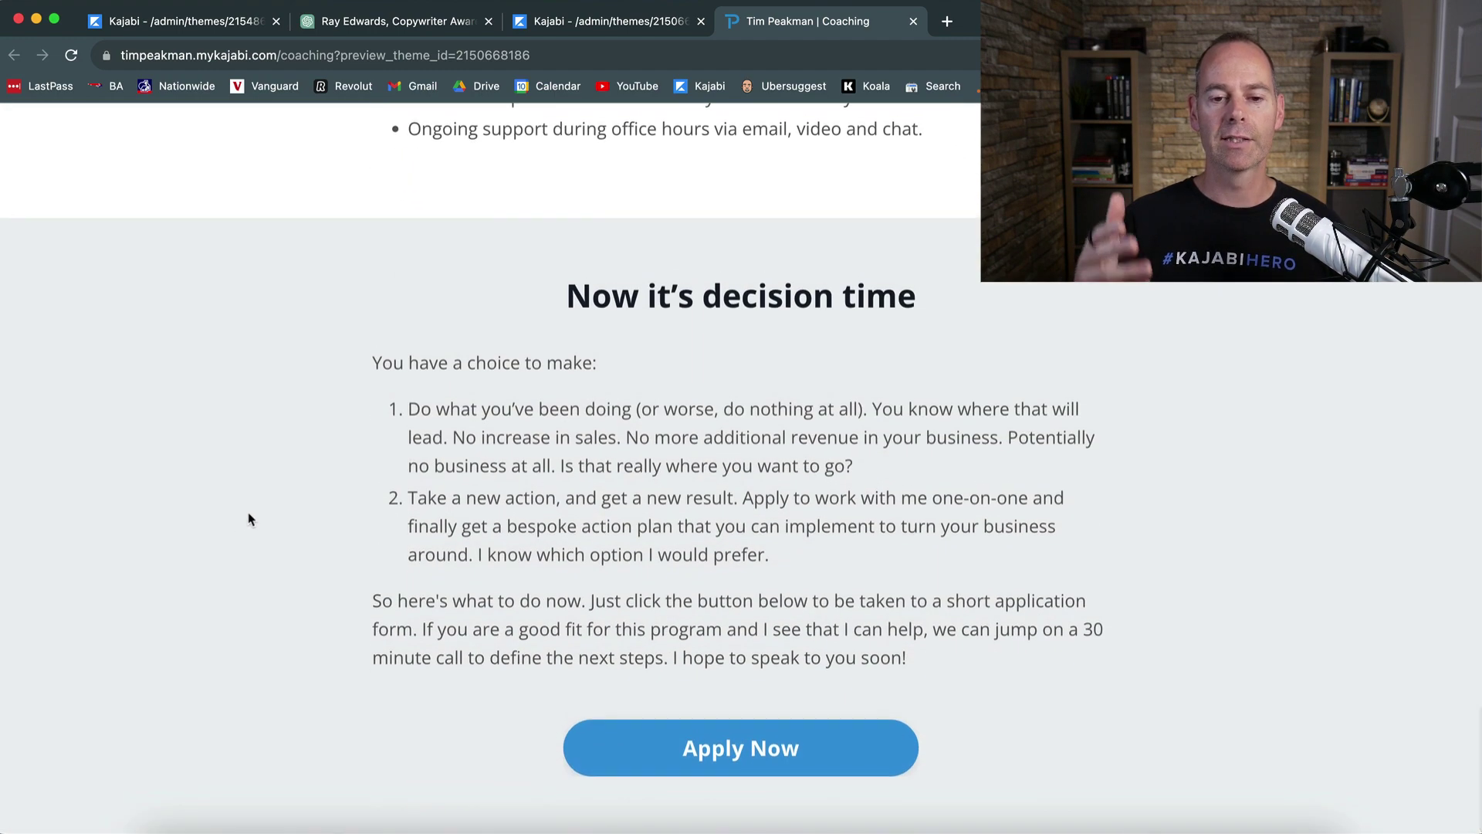
In the Coaching page editor, scroll the sections from Pain or Problem through Offer and Response.
{"action": "left_click", "coordinate": [569, 30]}
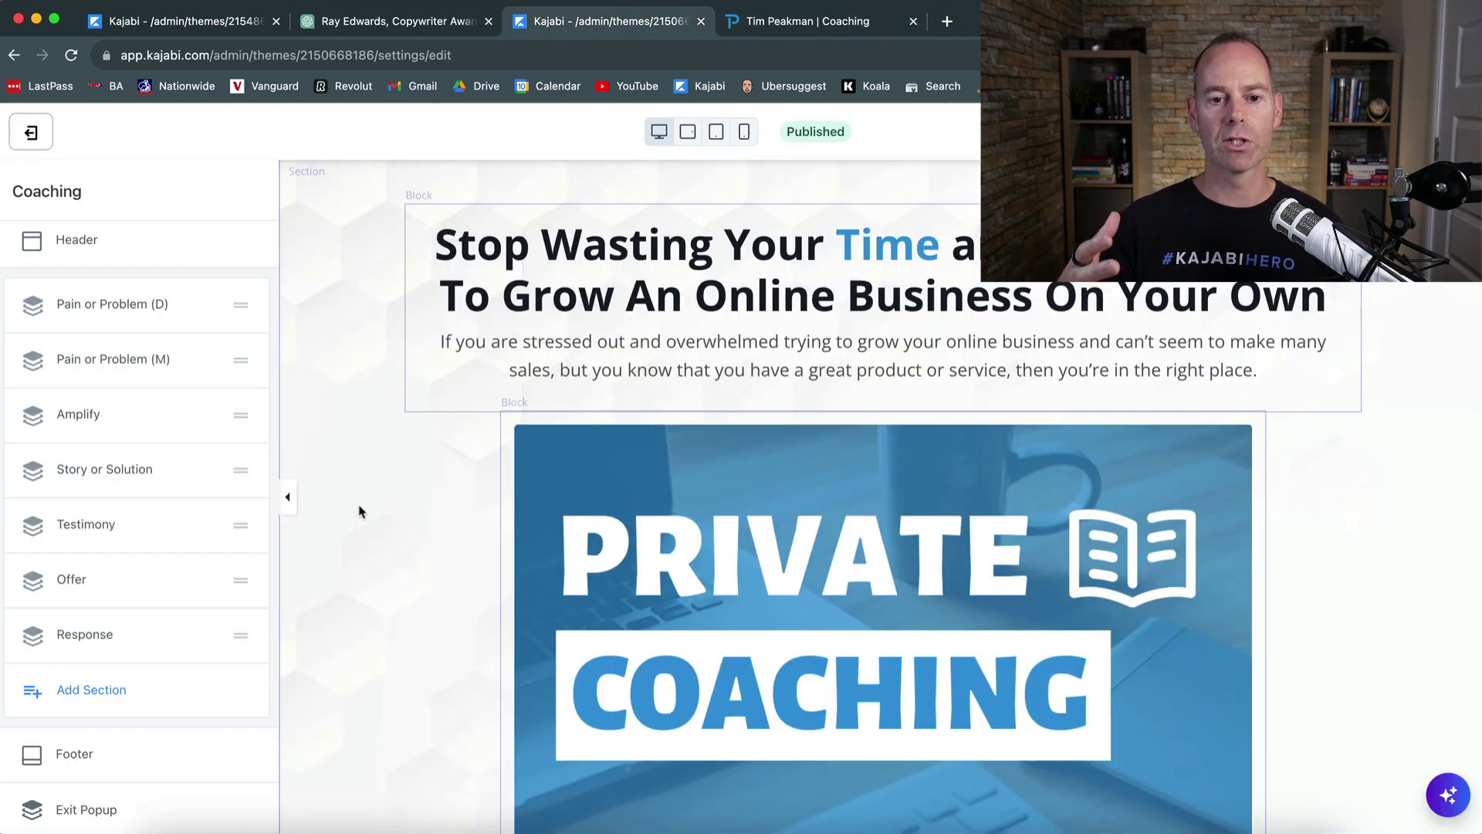
{"action": "scroll", "coordinate": [359, 512], "scroll_direction": "down", "scroll_amount": 1}
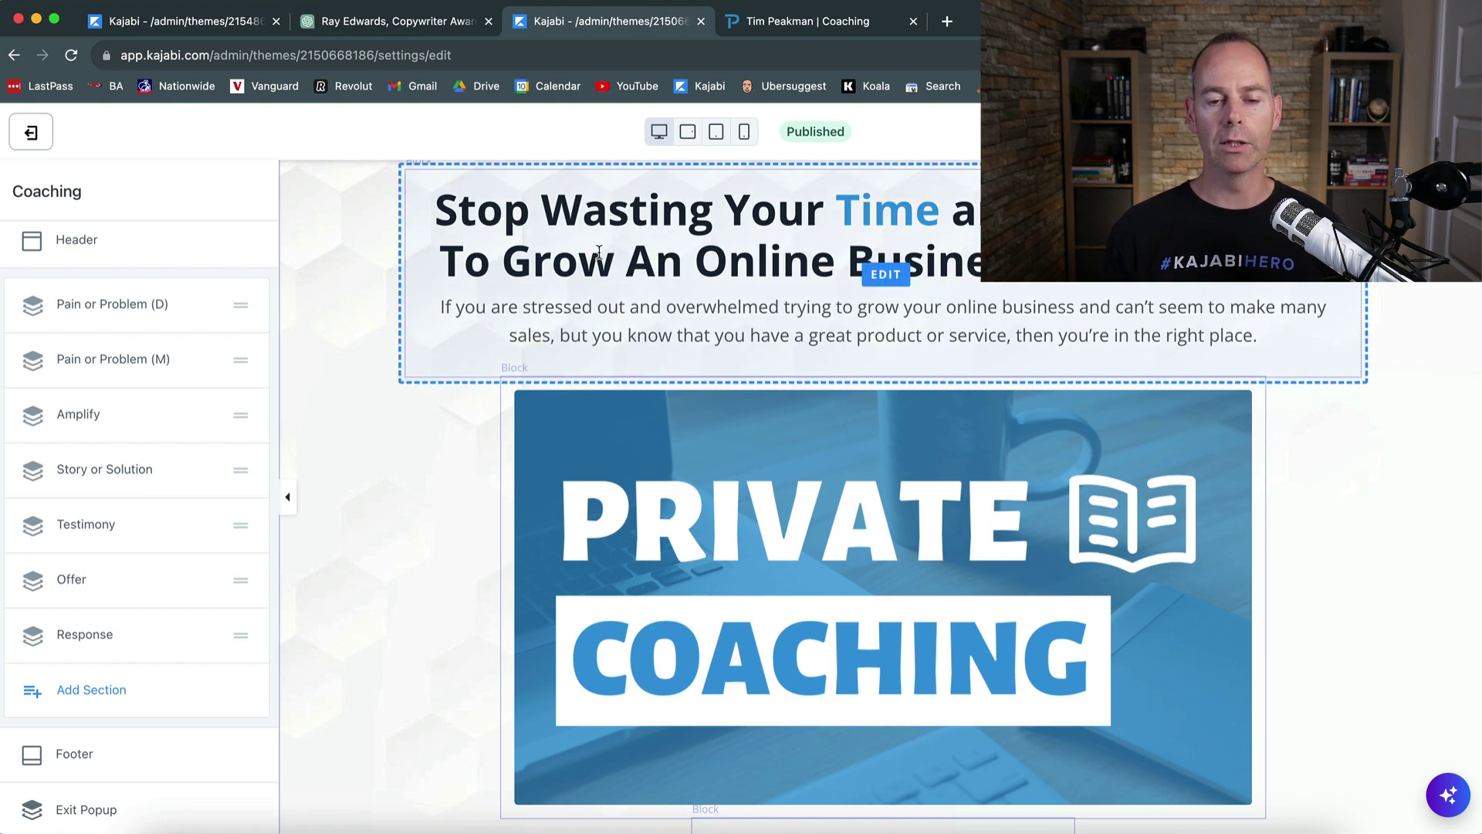
{"action": "scroll", "coordinate": [433, 510], "scroll_direction": "down", "scroll_amount": 5}
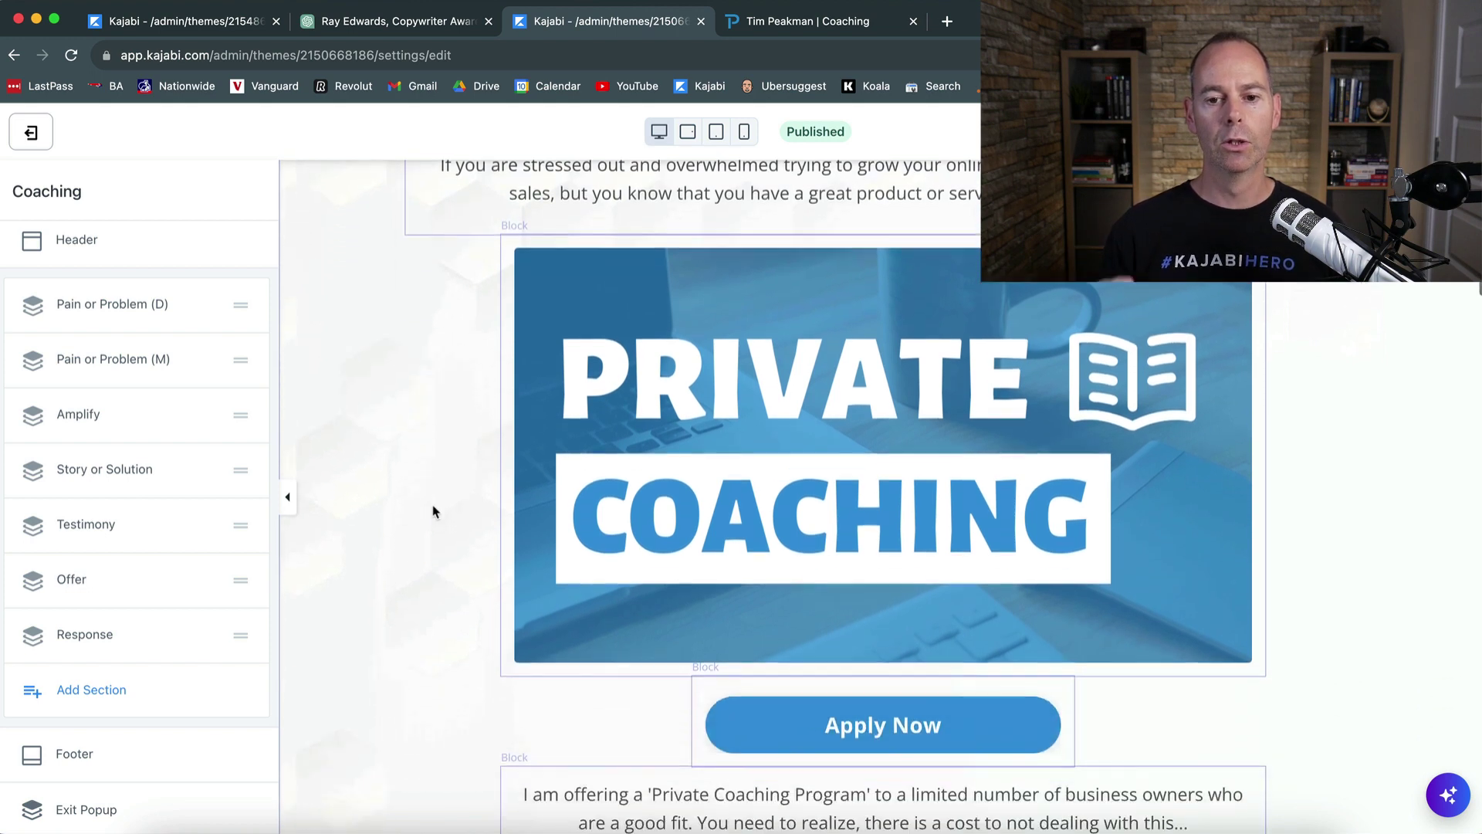
{"action": "scroll", "coordinate": [434, 510], "scroll_direction": "up", "scroll_amount": 1}
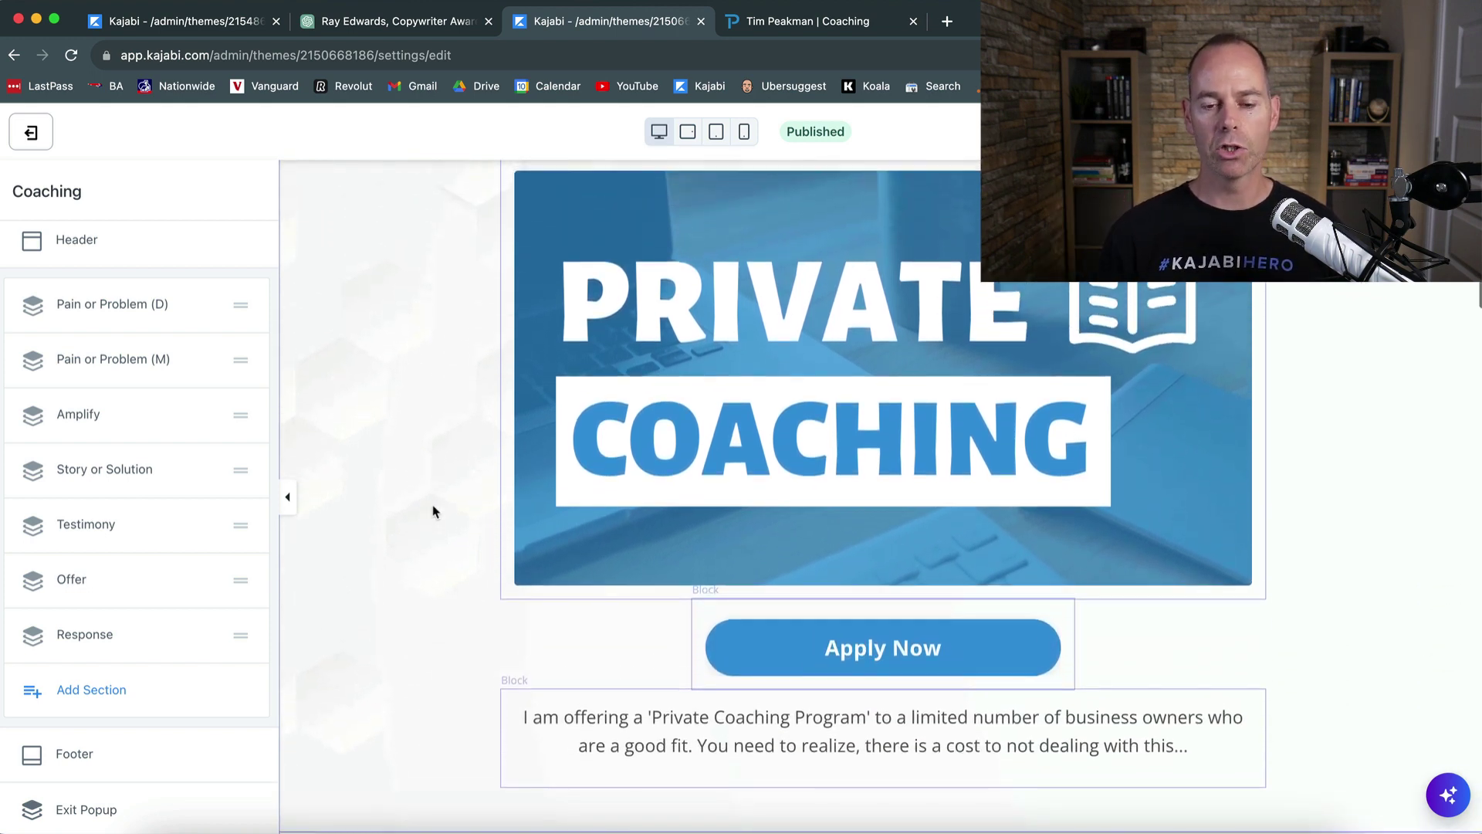
{"action": "scroll", "coordinate": [413, 562], "scroll_direction": "down", "scroll_amount": 2}
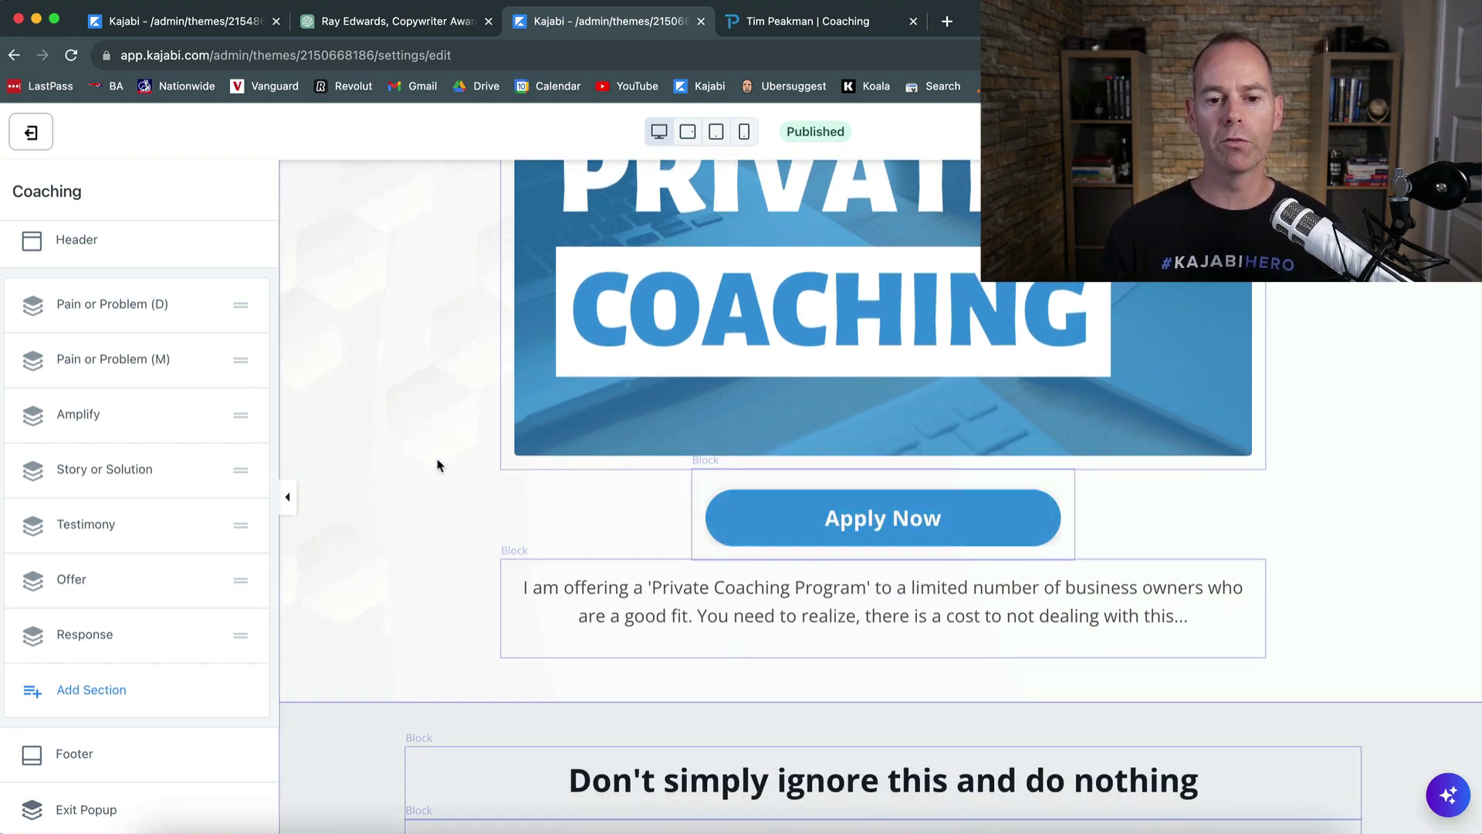
{"action": "scroll", "coordinate": [370, 626], "scroll_direction": "down", "scroll_amount": 6}
{"action": "scroll", "coordinate": [372, 623], "scroll_direction": "down", "scroll_amount": 1}
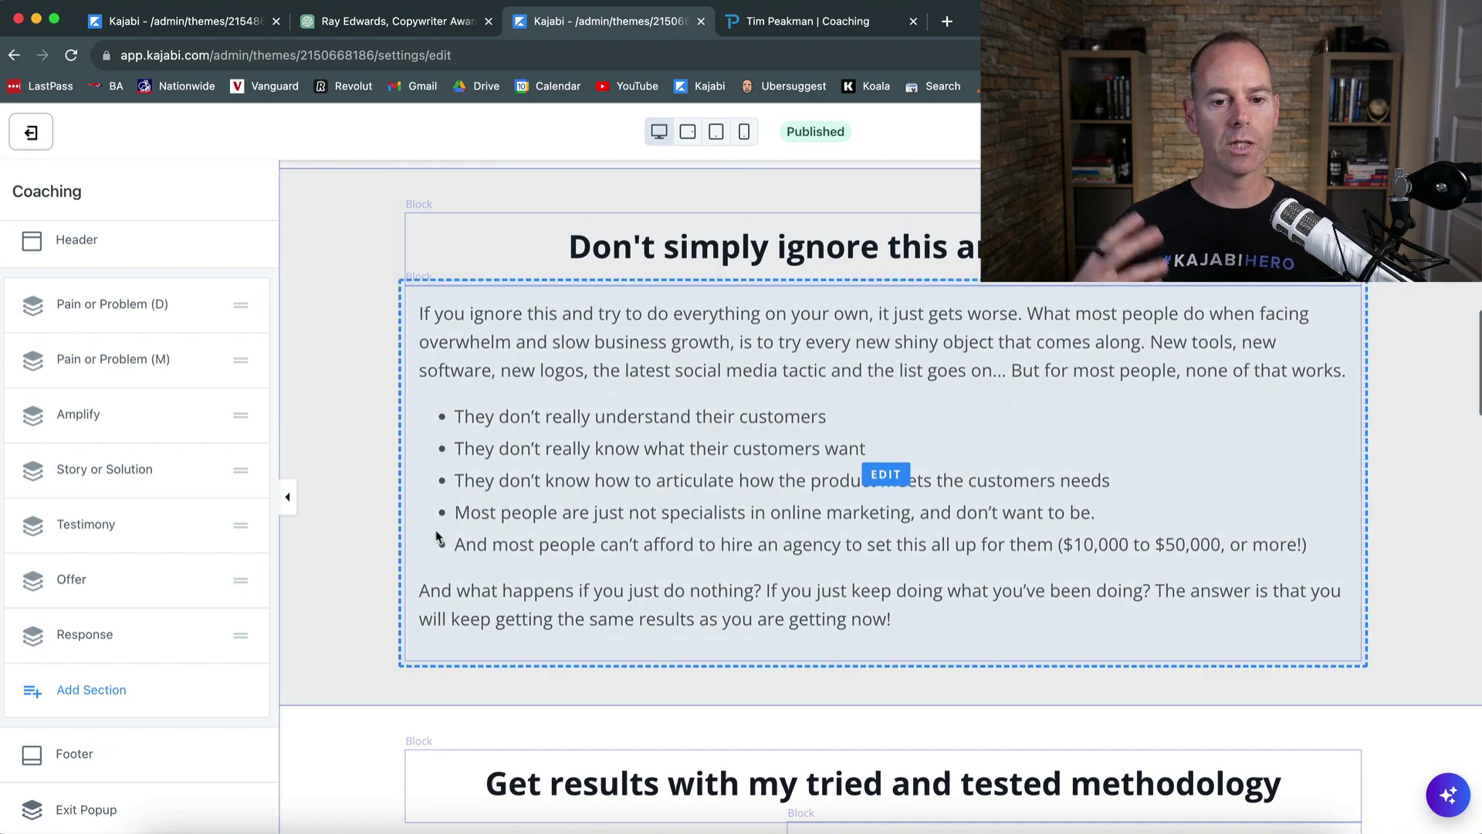
{"action": "scroll", "coordinate": [331, 653], "scroll_direction": "down", "scroll_amount": 6}
{"action": "scroll", "coordinate": [332, 654], "scroll_direction": "down", "scroll_amount": 11}
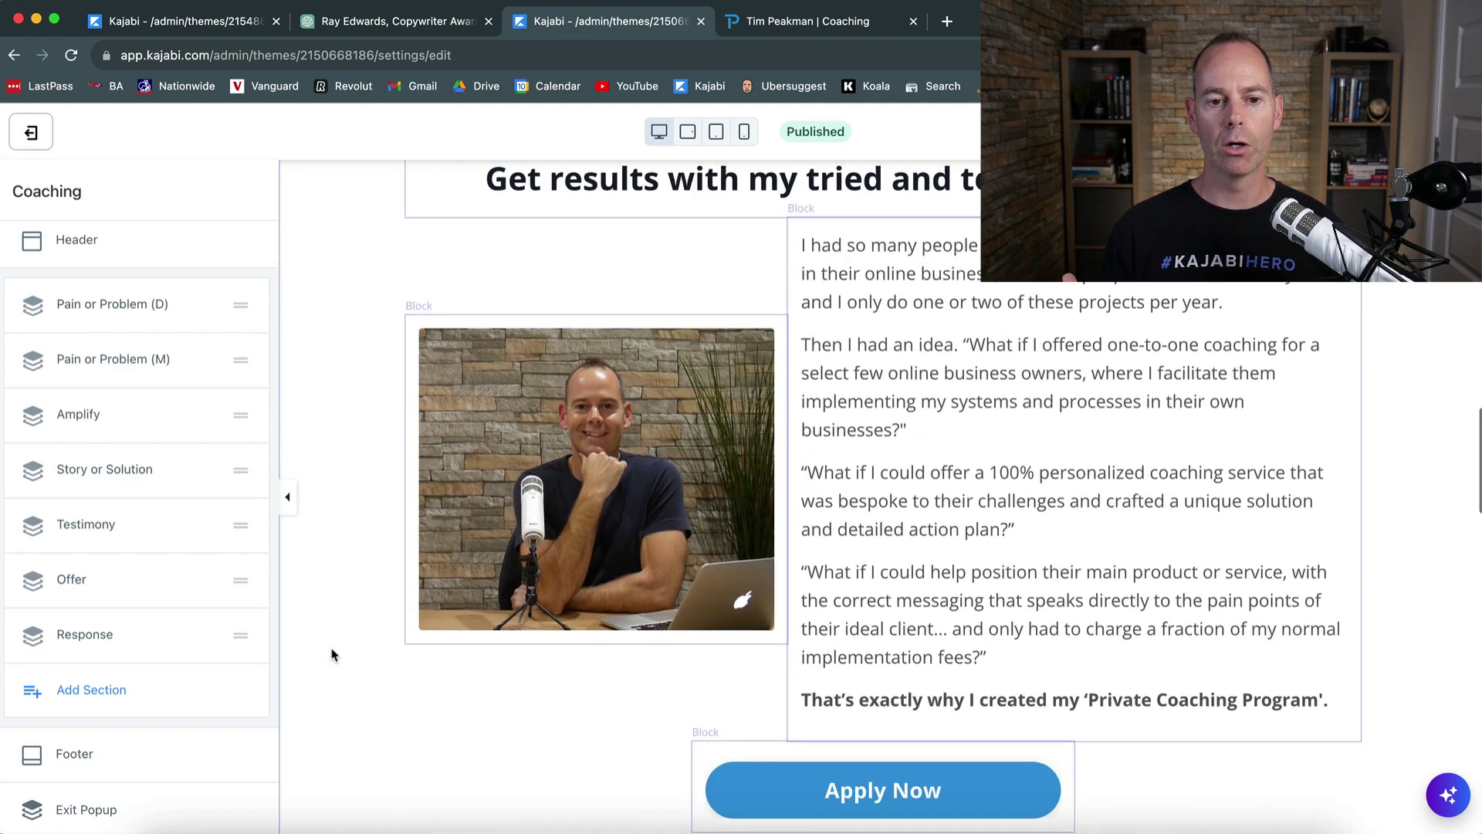
{"action": "scroll", "coordinate": [333, 655], "scroll_direction": "down", "scroll_amount": 1}
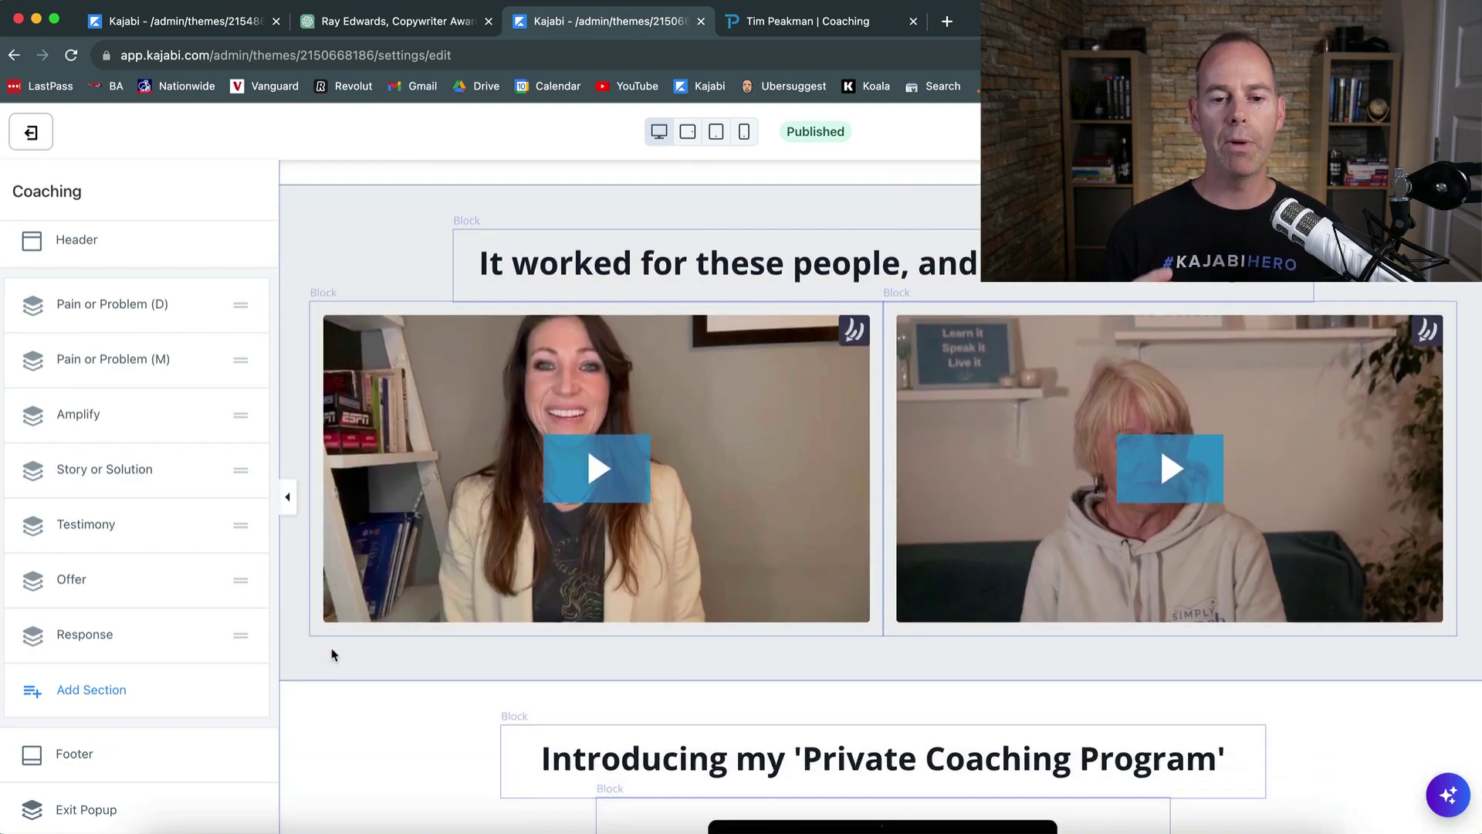
{"action": "scroll", "coordinate": [332, 654], "scroll_direction": "down", "scroll_amount": 6}
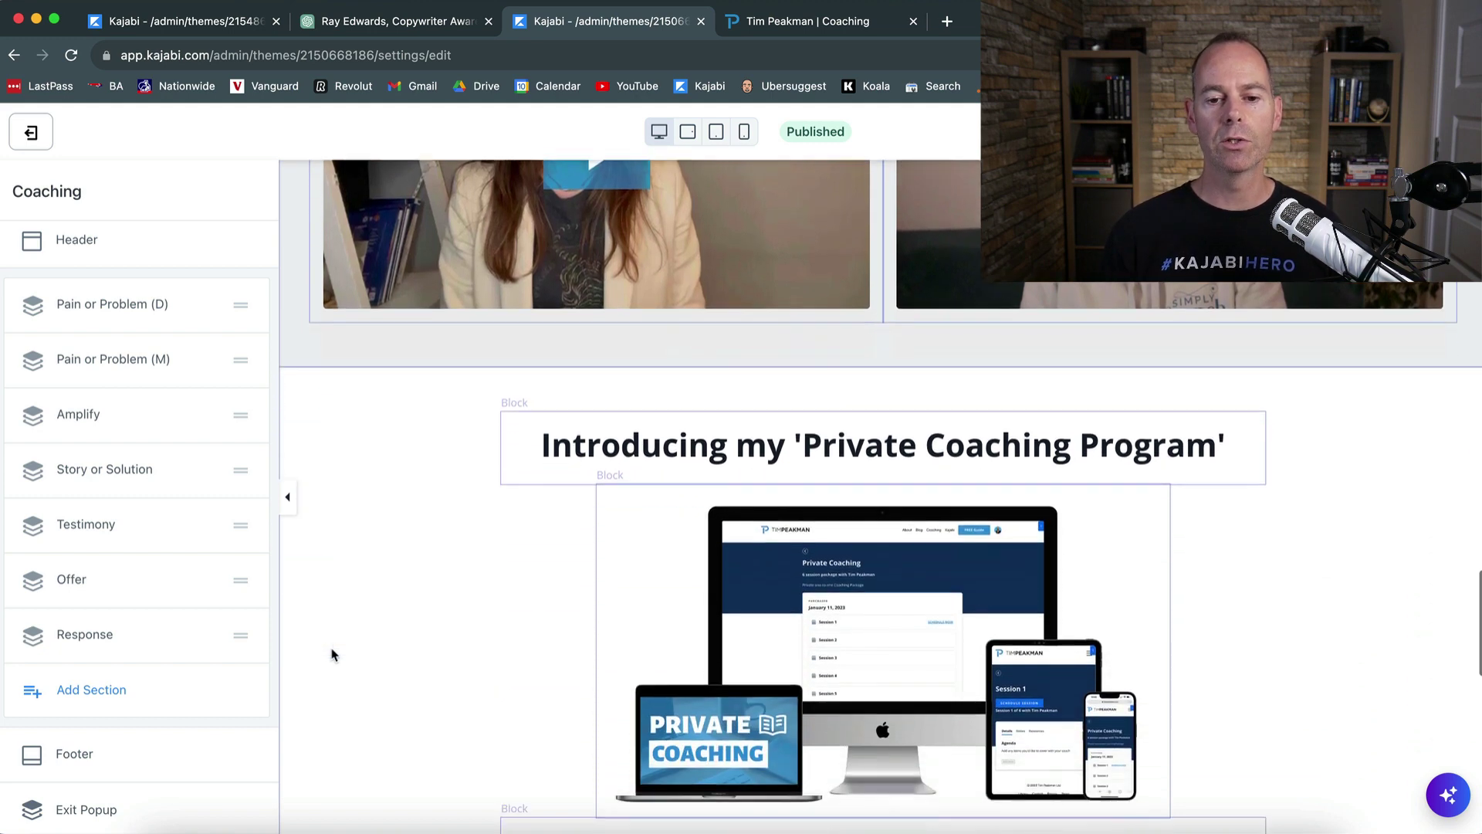
{"action": "scroll", "coordinate": [332, 655], "scroll_direction": "down", "scroll_amount": 1}
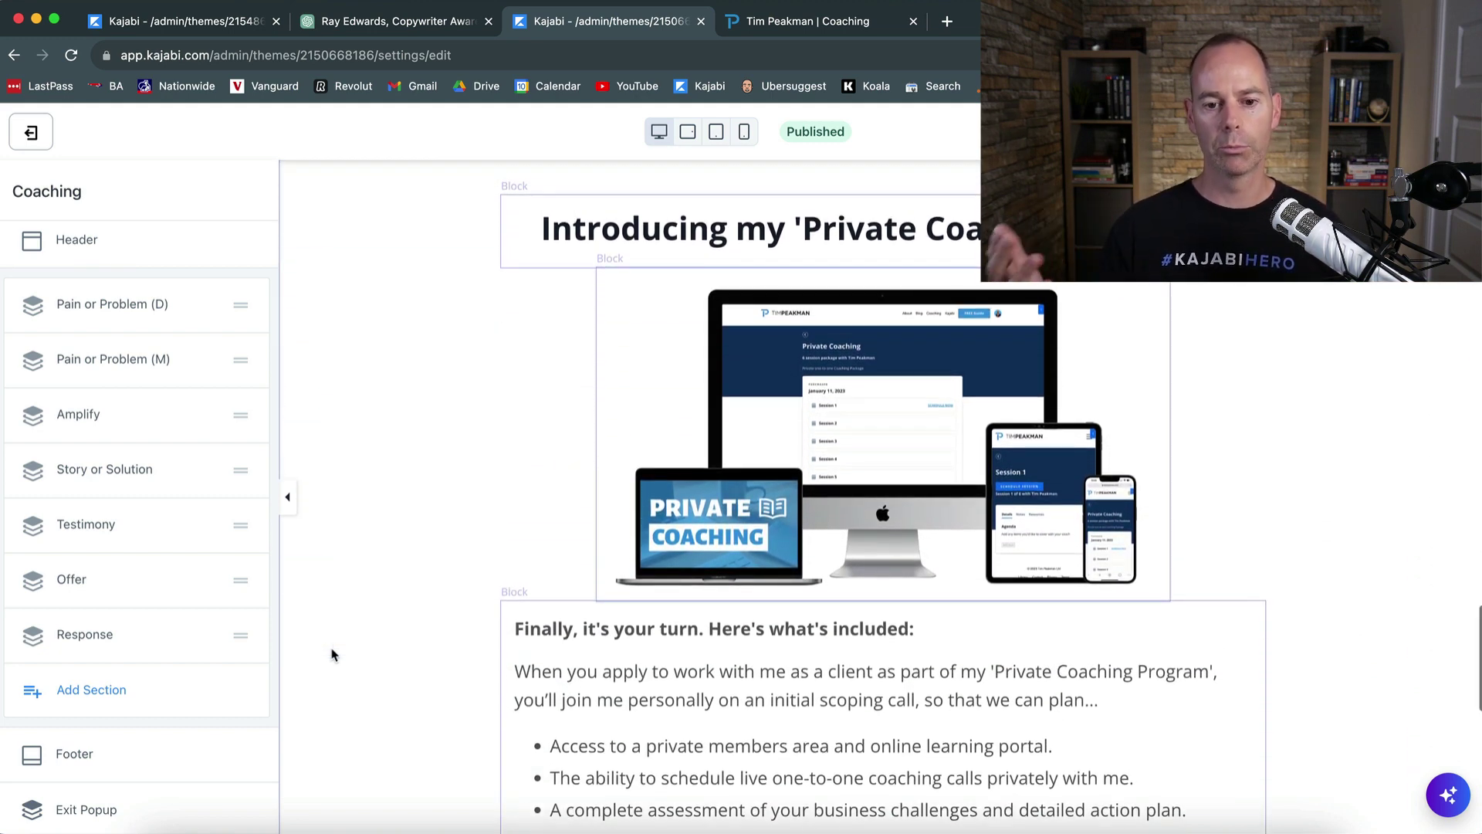
{"action": "scroll", "coordinate": [332, 655], "scroll_direction": "down", "scroll_amount": 5}
{"action": "scroll", "coordinate": [332, 654], "scroll_direction": "down", "scroll_amount": 4}
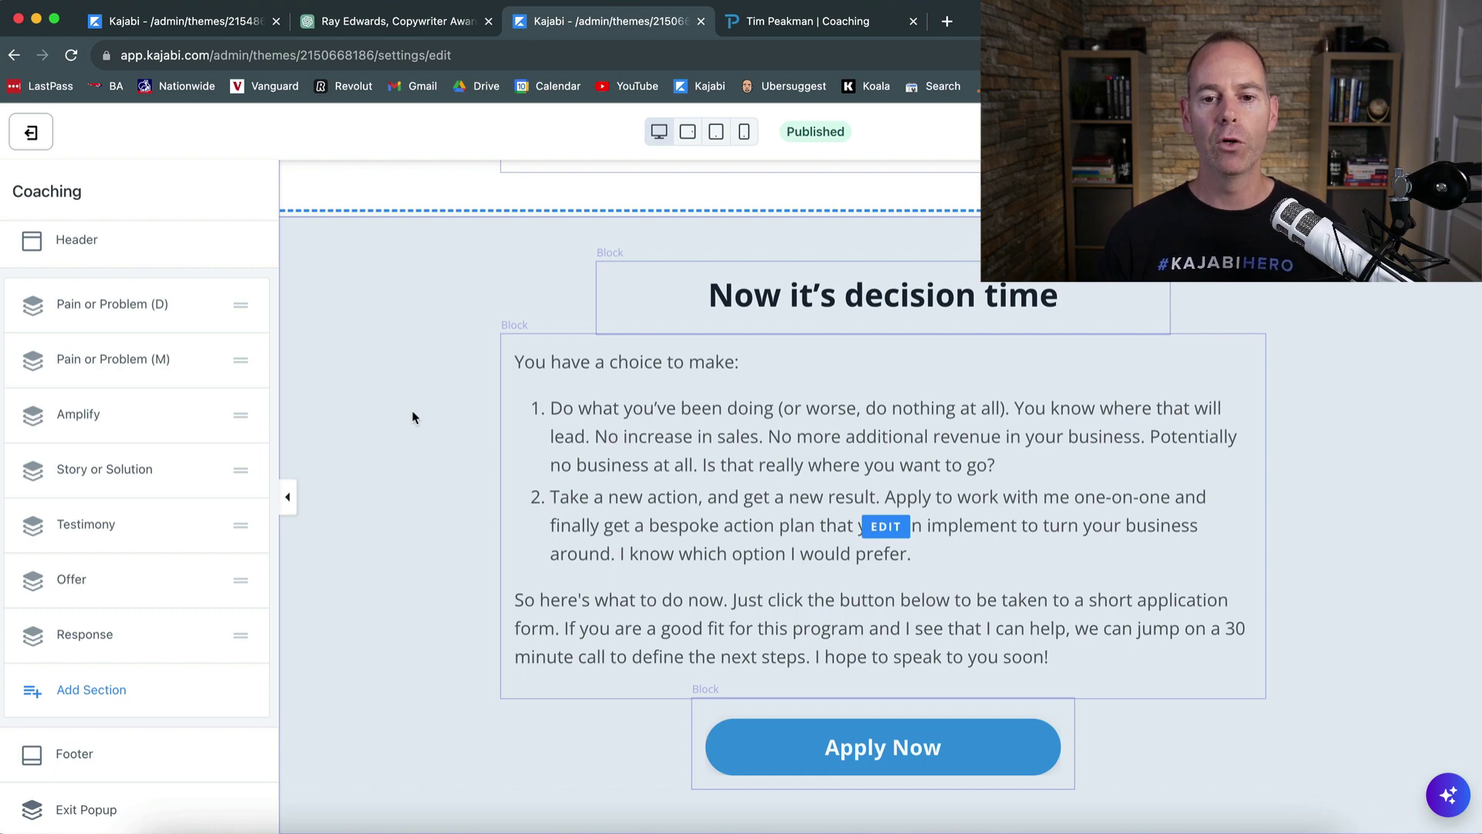
{"action": "scroll", "coordinate": [412, 418], "scroll_direction": "up", "scroll_amount": 3}
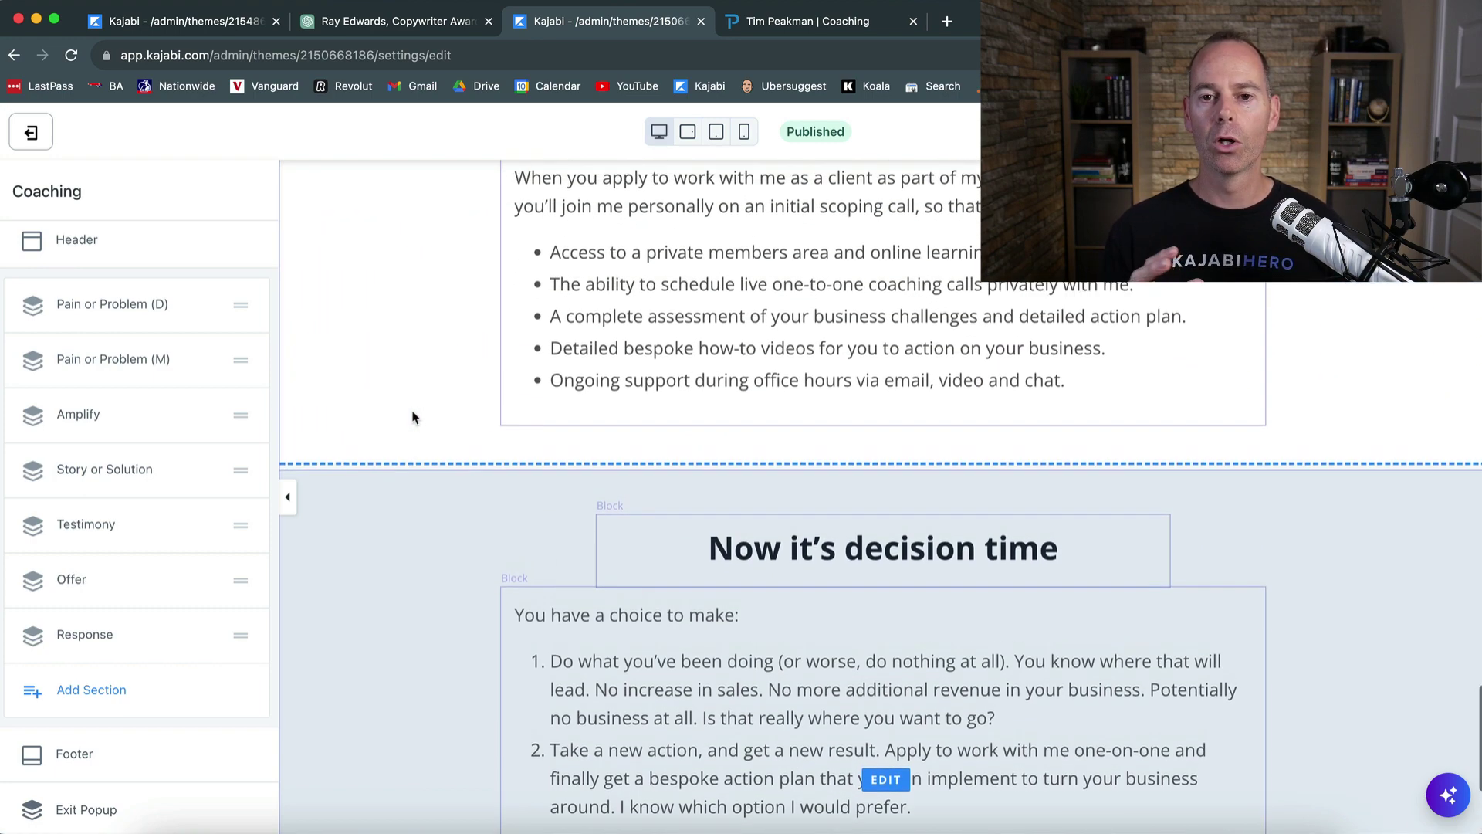
{"action": "scroll", "coordinate": [412, 417], "scroll_direction": "up", "scroll_amount": 15}
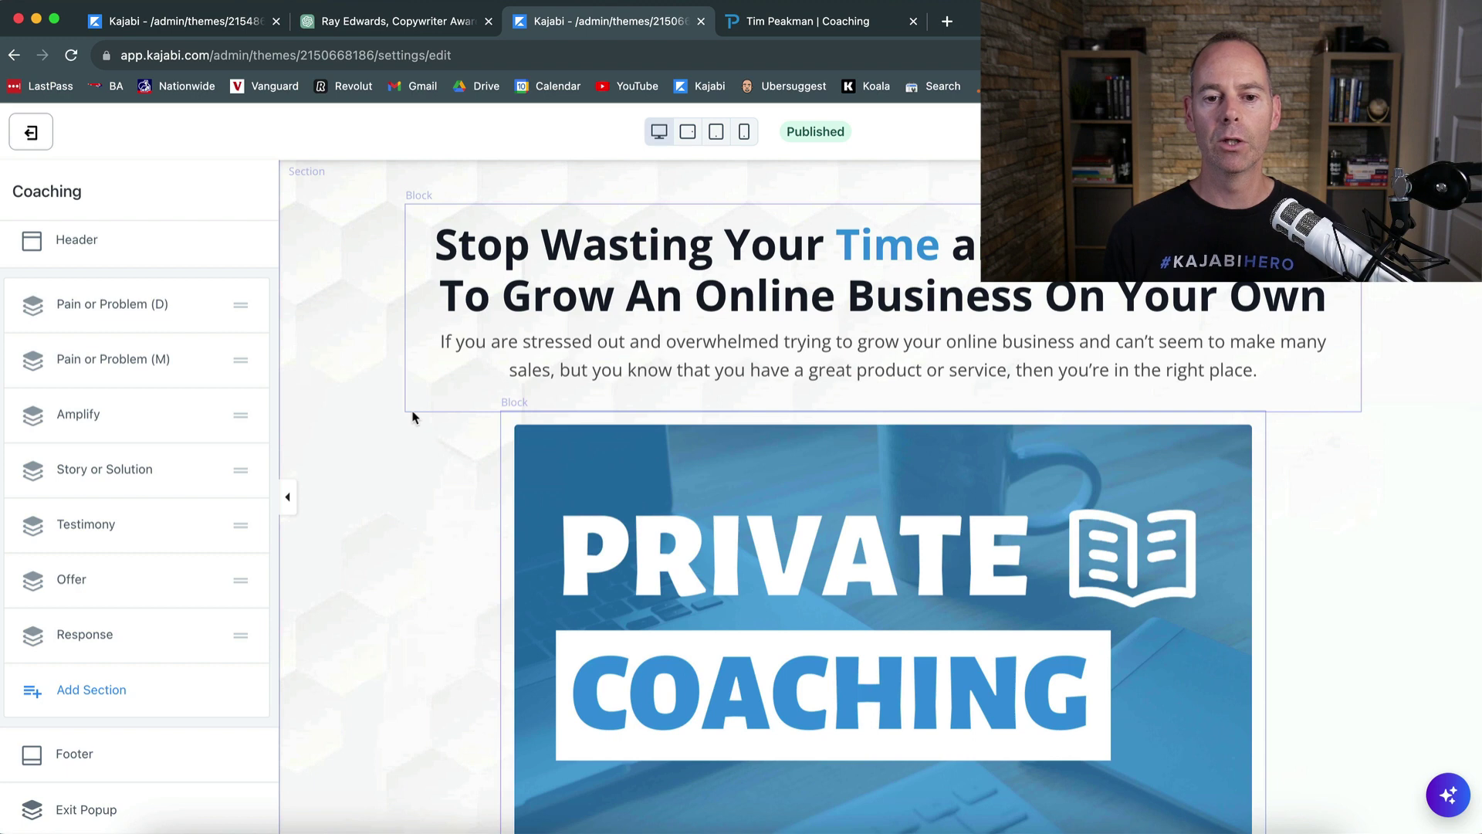
{"action": "scroll", "coordinate": [379, 536], "scroll_direction": "down", "scroll_amount": 1}
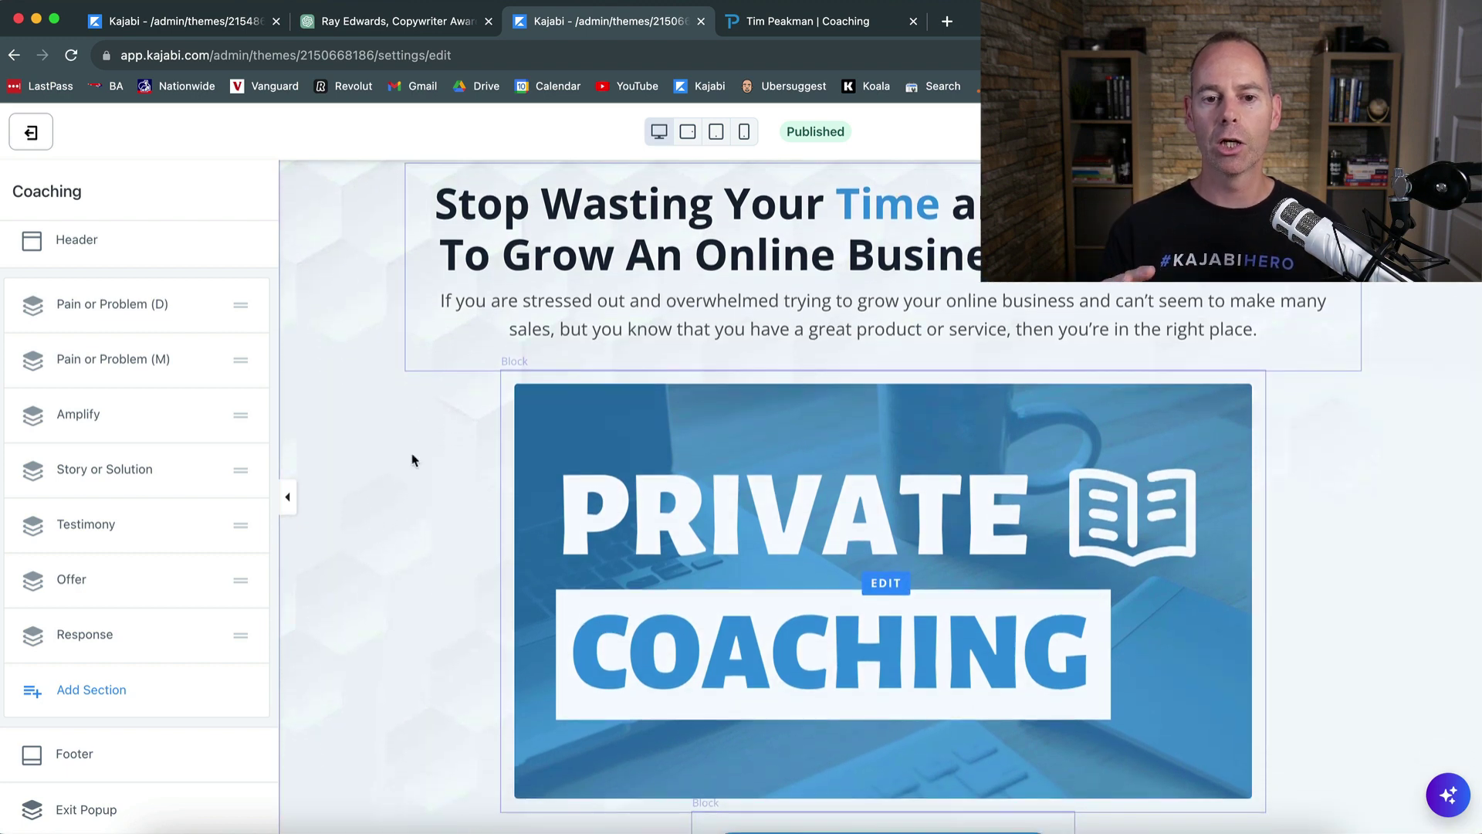